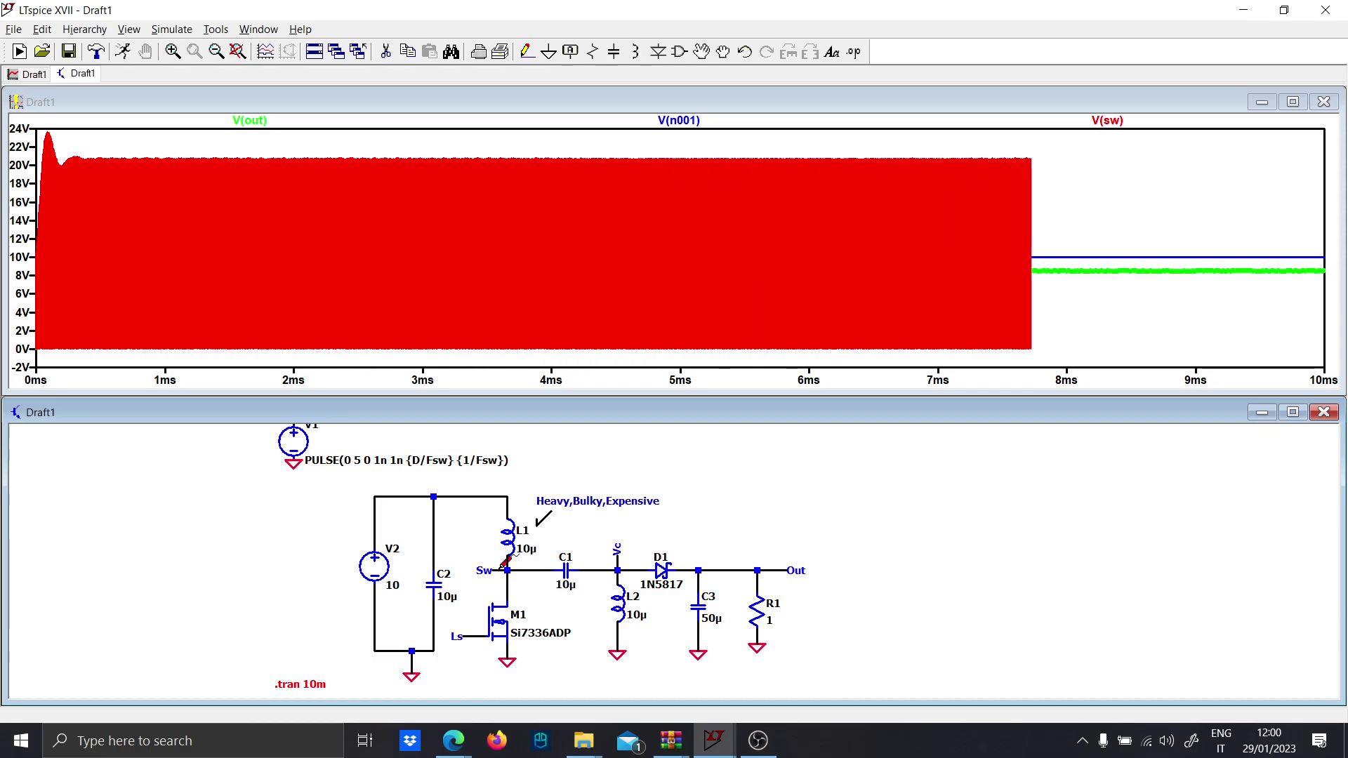
Step: Plot the Sw and Vc node voltages together over about 4.345 to 4.405 ms
left_click(497, 570)
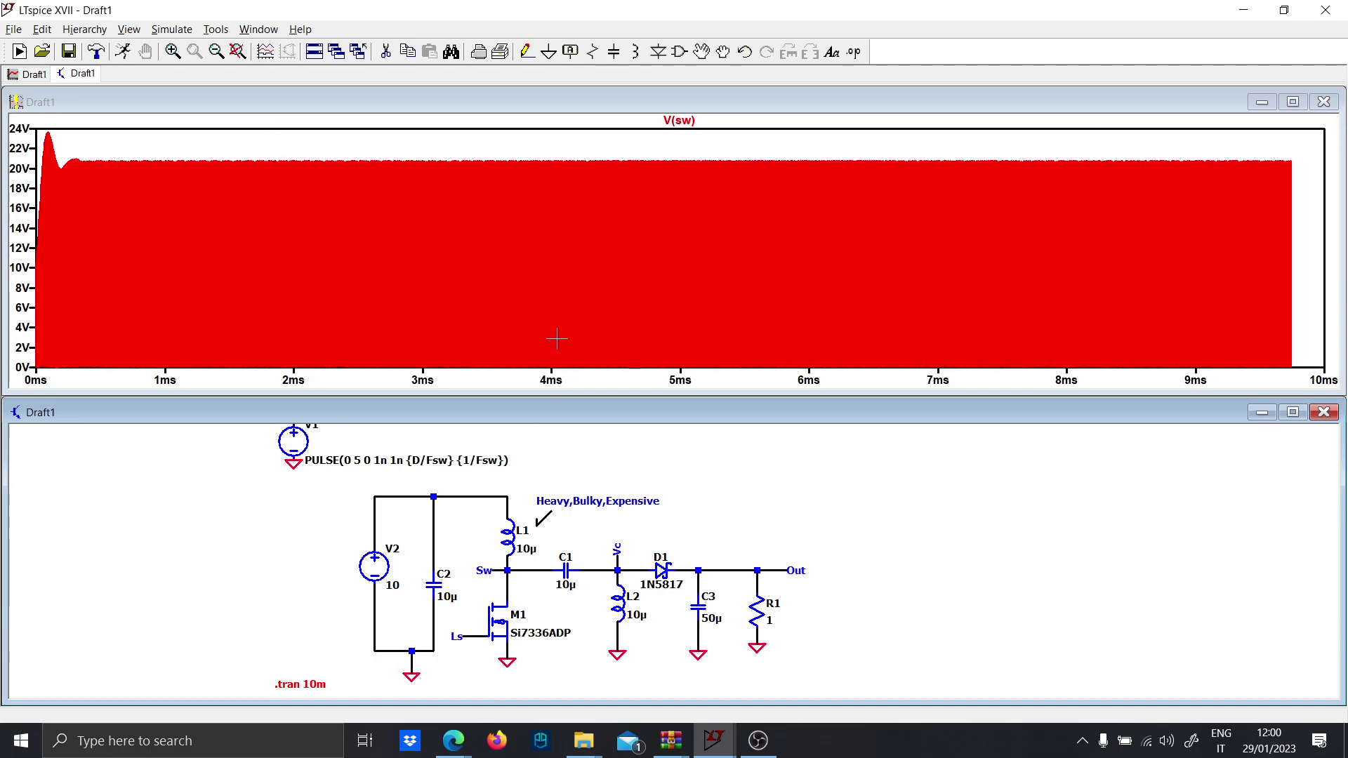
mouse_move(571, 368)
left_mouse_down()
mouse_move(610, 298)
mouse_move(634, 146)
left_mouse_up()
mouse_move(536, 331)
left_mouse_down()
mouse_move(550, 339)
mouse_move(688, 145)
left_mouse_up()
left_click(604, 554)
left_click(617, 558)
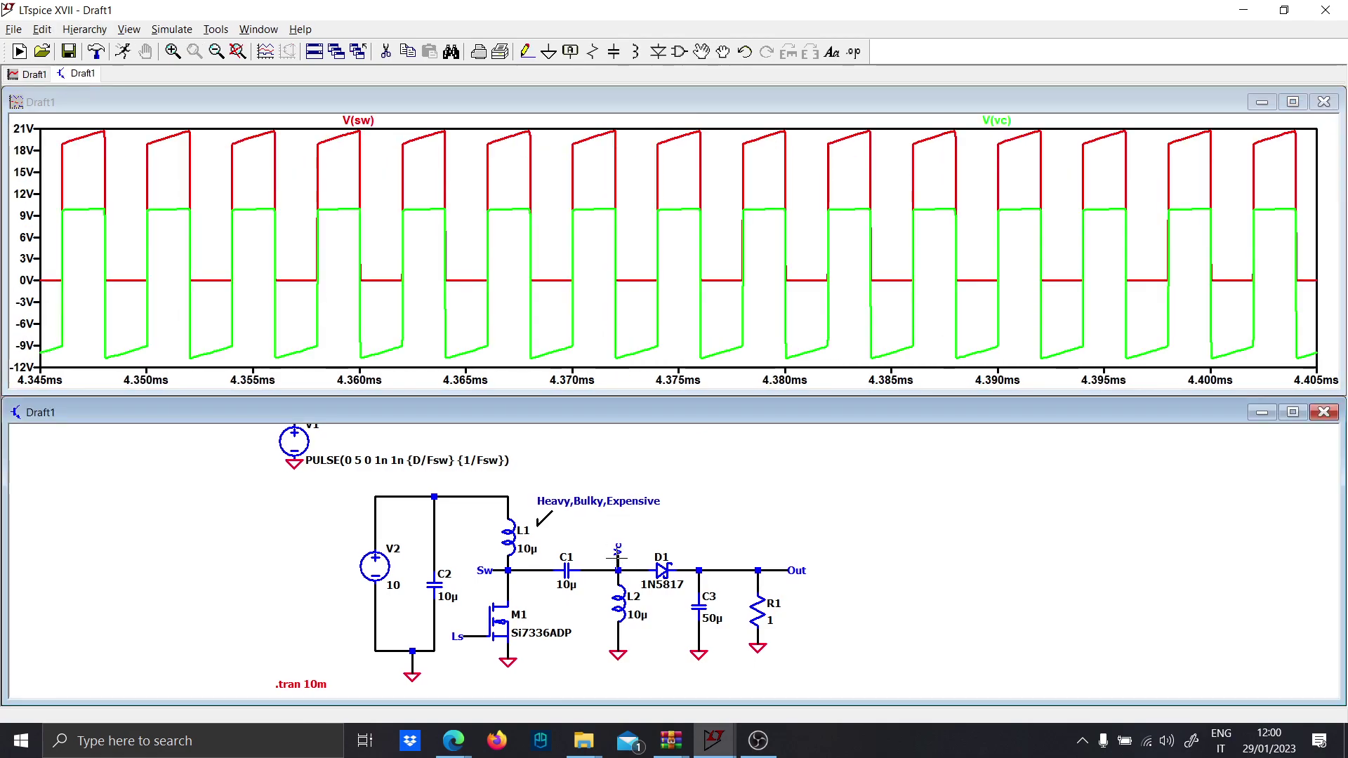
Step: Plot the Sw voltage alone, and replace it with the Ls gate-drive voltage
left_click(509, 562)
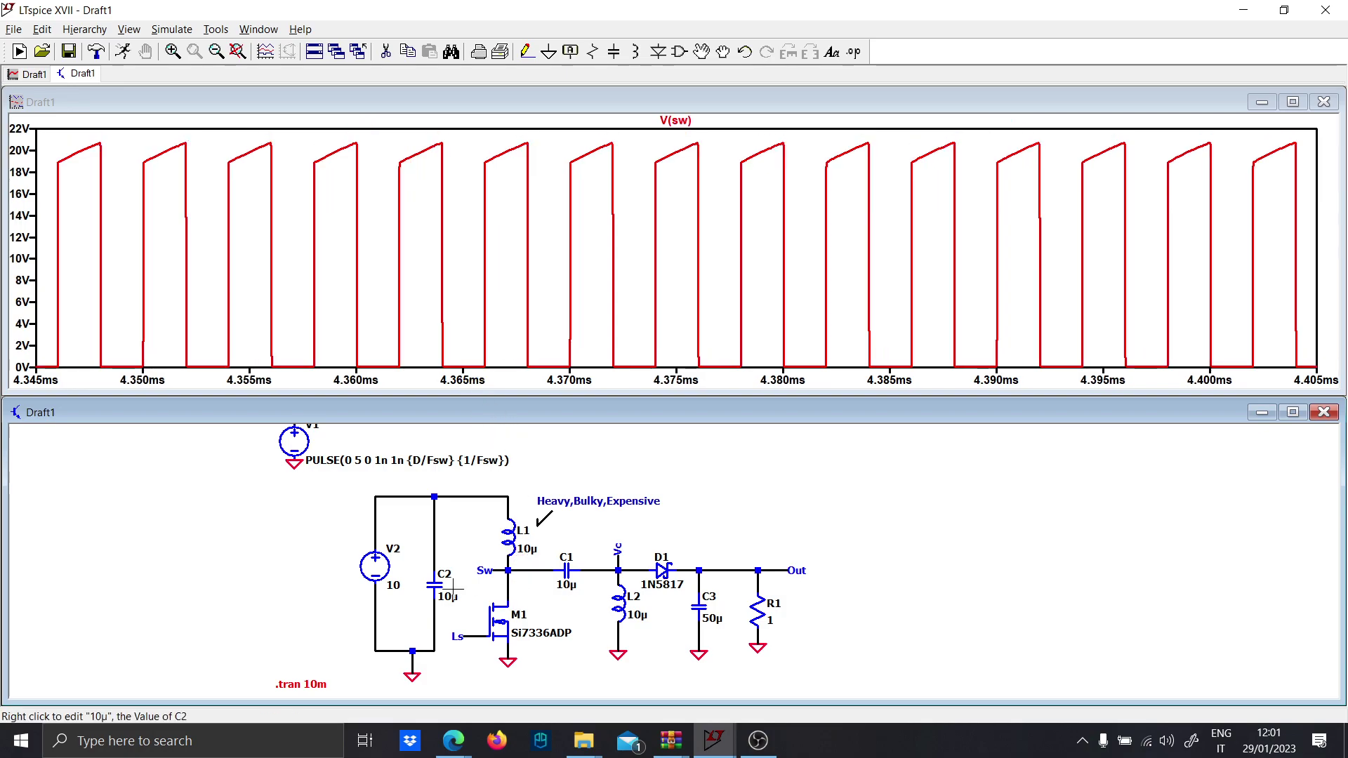
left_click(475, 636)
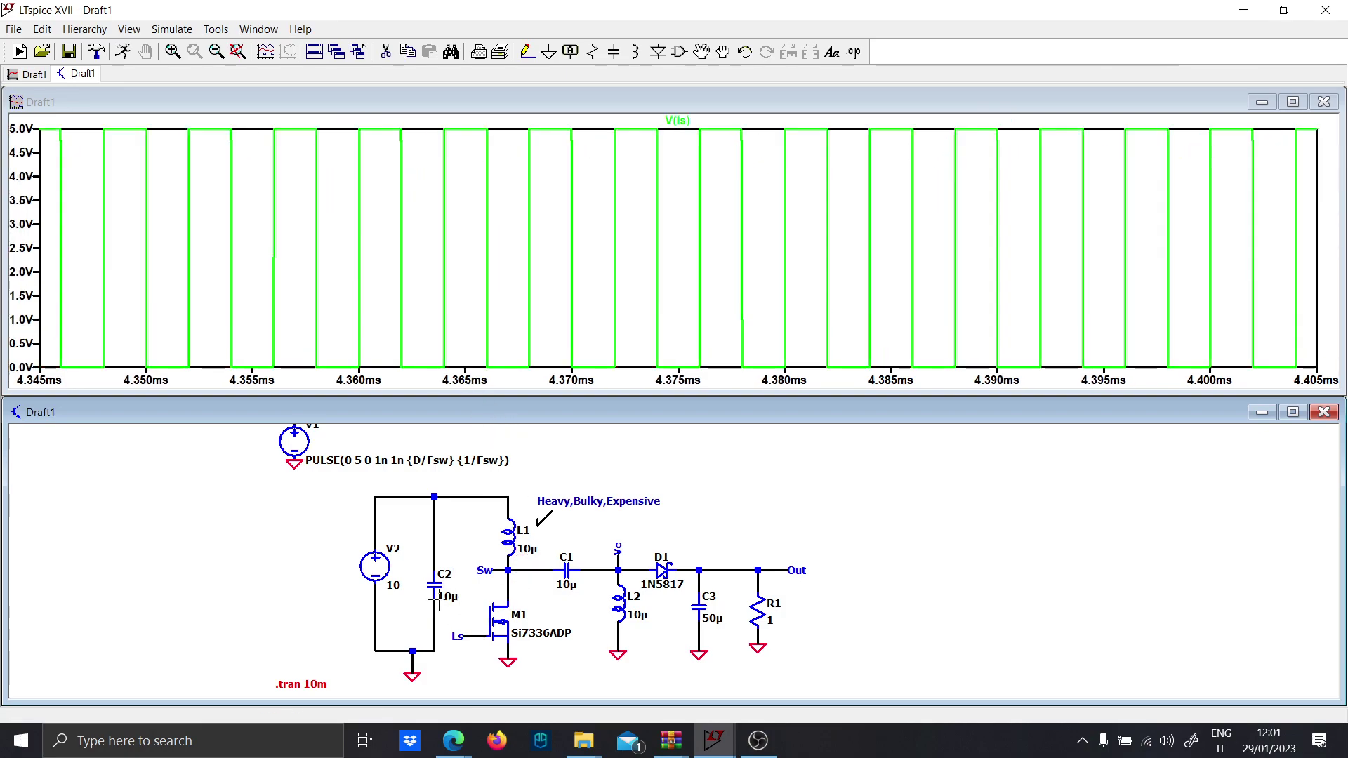
Step: Plot the differential voltage between Sw and Vc, and replace it with the current through C1
left_click_drag(487, 593, 455, 642)
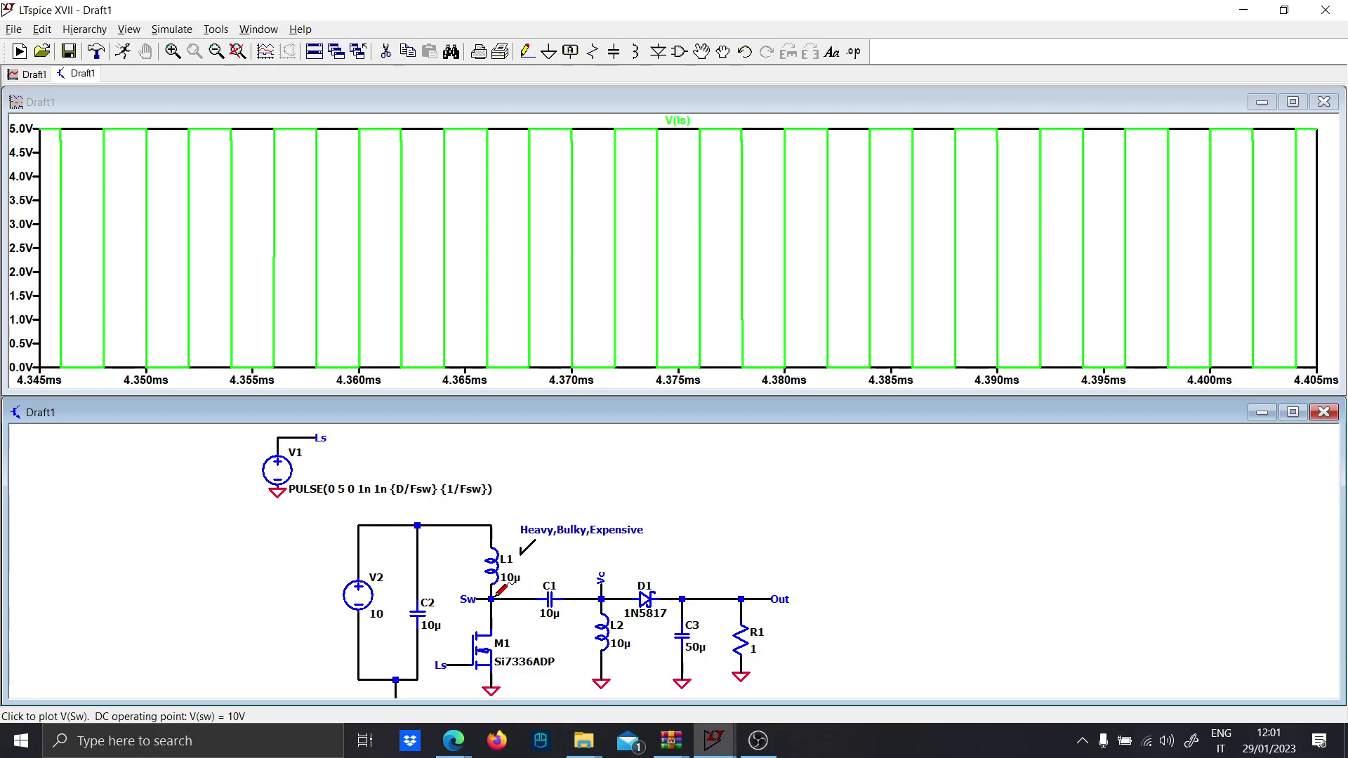
left_click_drag(602, 587, 604, 584)
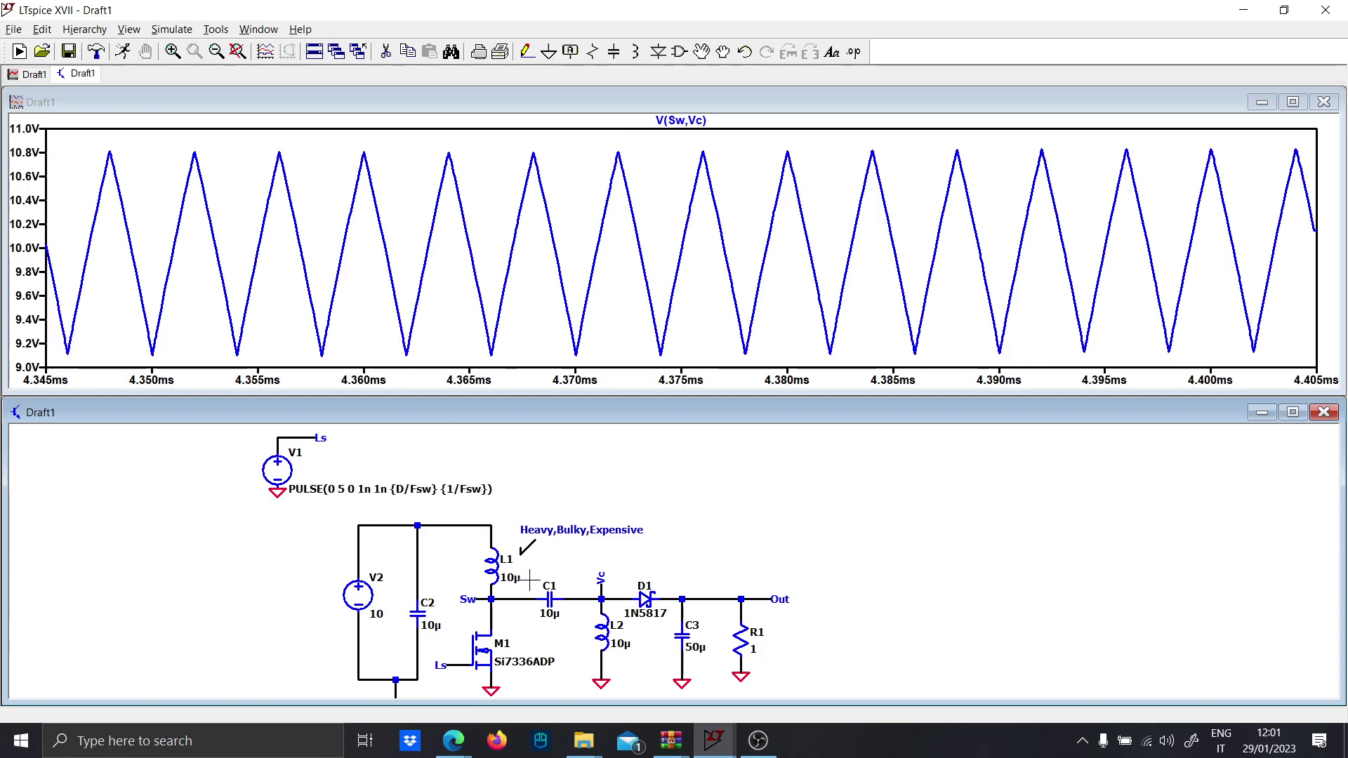
left_click(555, 594)
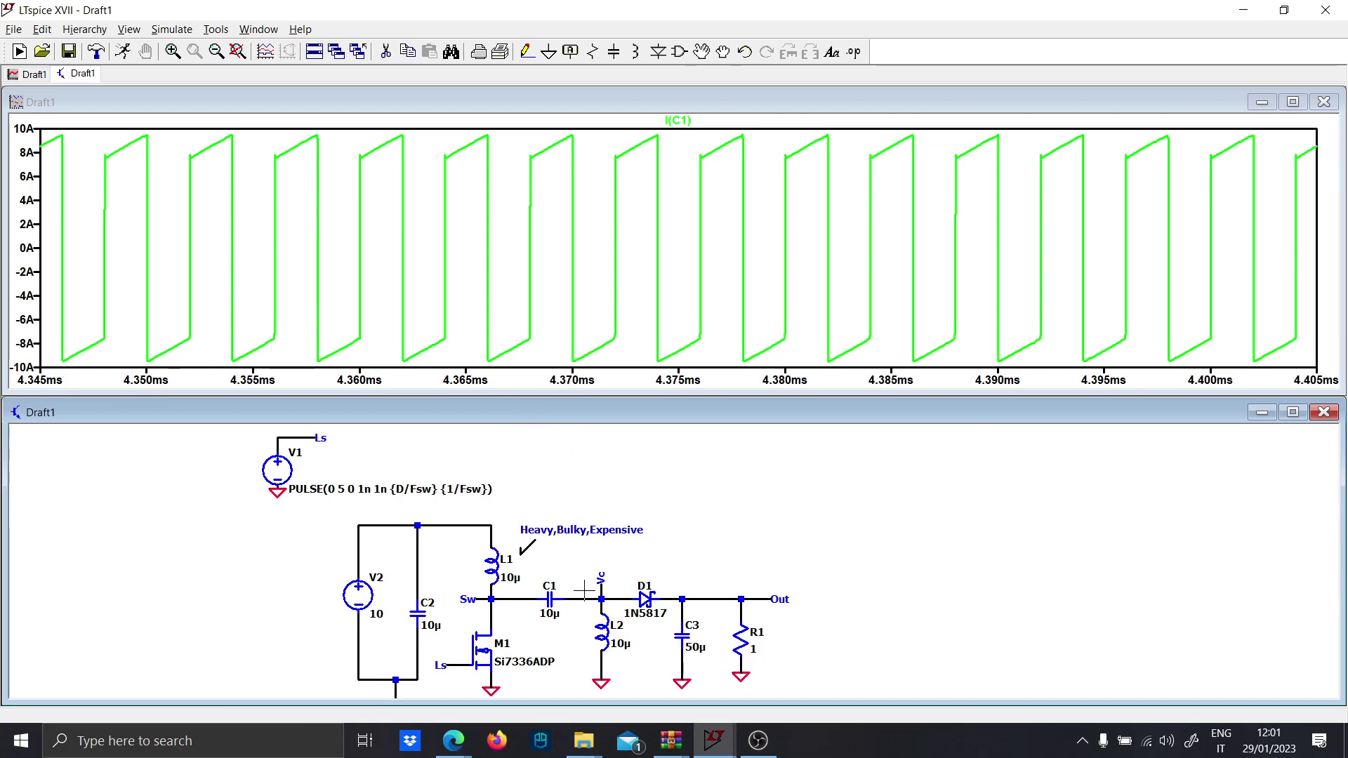
Step: Draw a vertical pointer line from the "Heavy,Bulky,Expensive" note down to capacitor C1
key("F3")
left_click(557, 540)
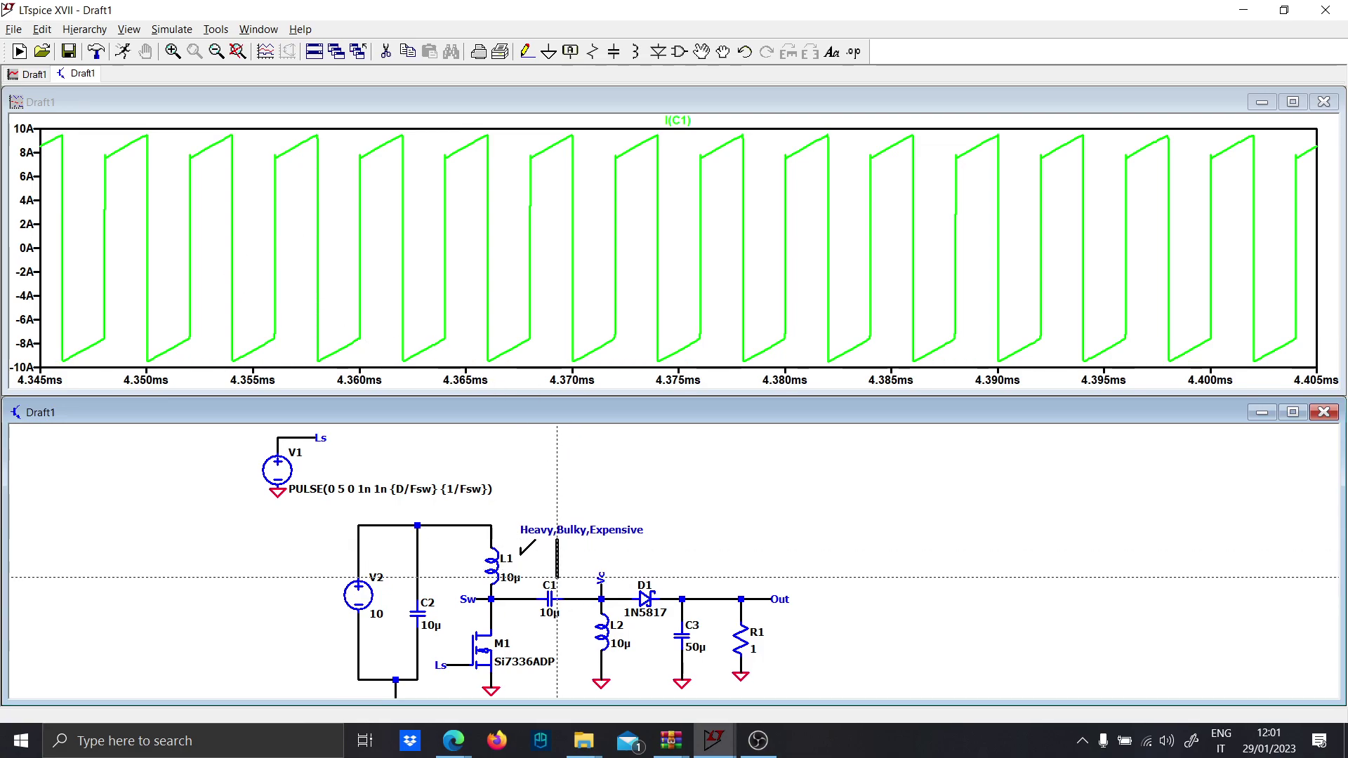
left_click(557, 577)
key("Escape")
Step: Place a bv behavioral voltage source in the empty area above diode D1 and ground its negative terminal
scroll(650, 643, "up", 3)
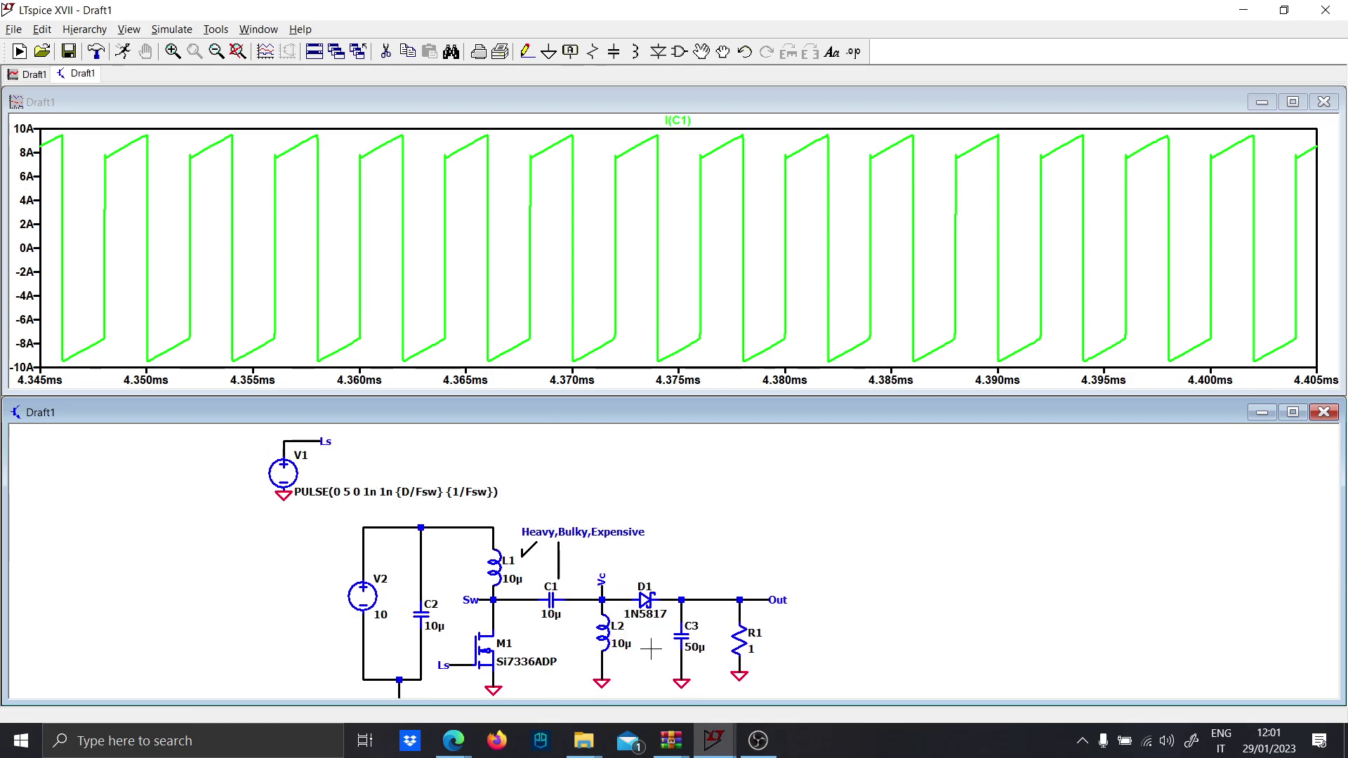
mouse_move(535, 609)
left_mouse_down()
mouse_move(536, 540)
mouse_move(527, 601)
left_mouse_up()
scroll(509, 549, "down", 3)
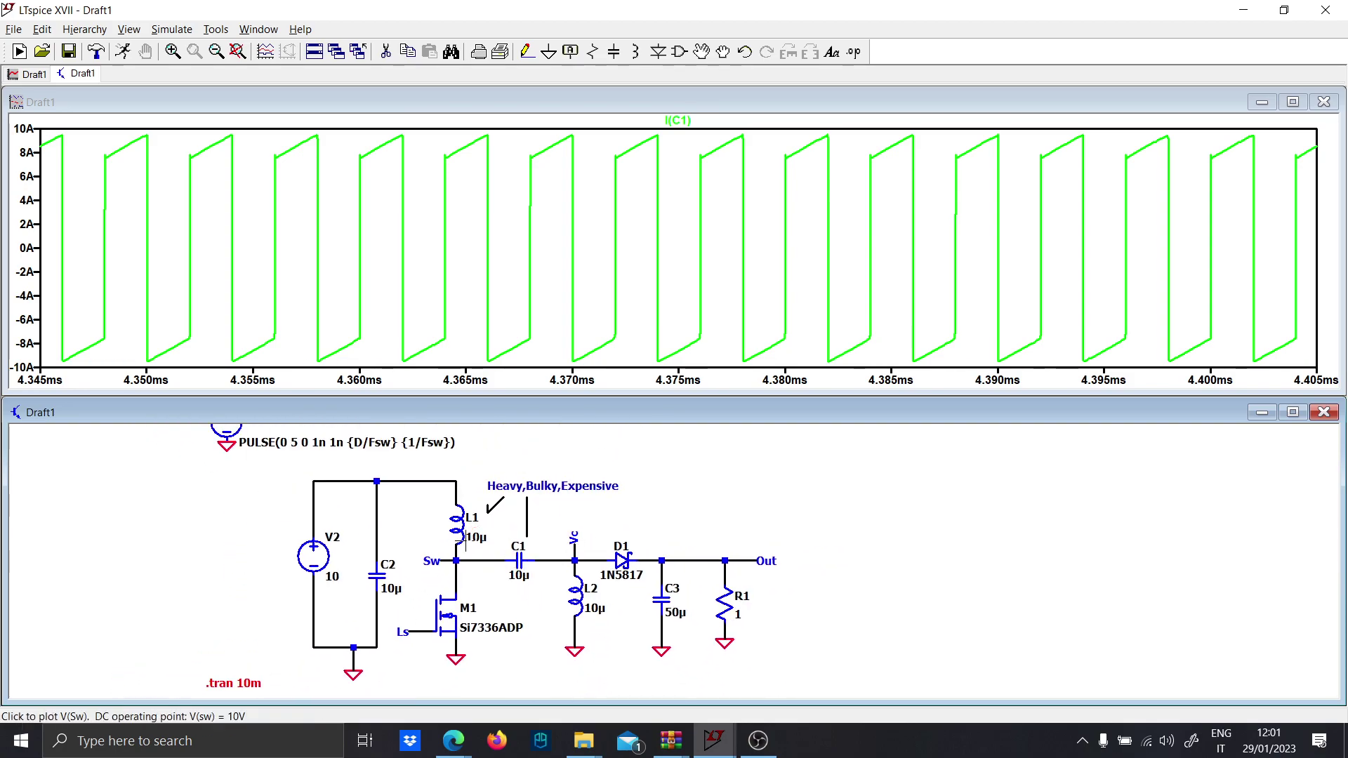
left_click_drag(648, 516, 592, 563)
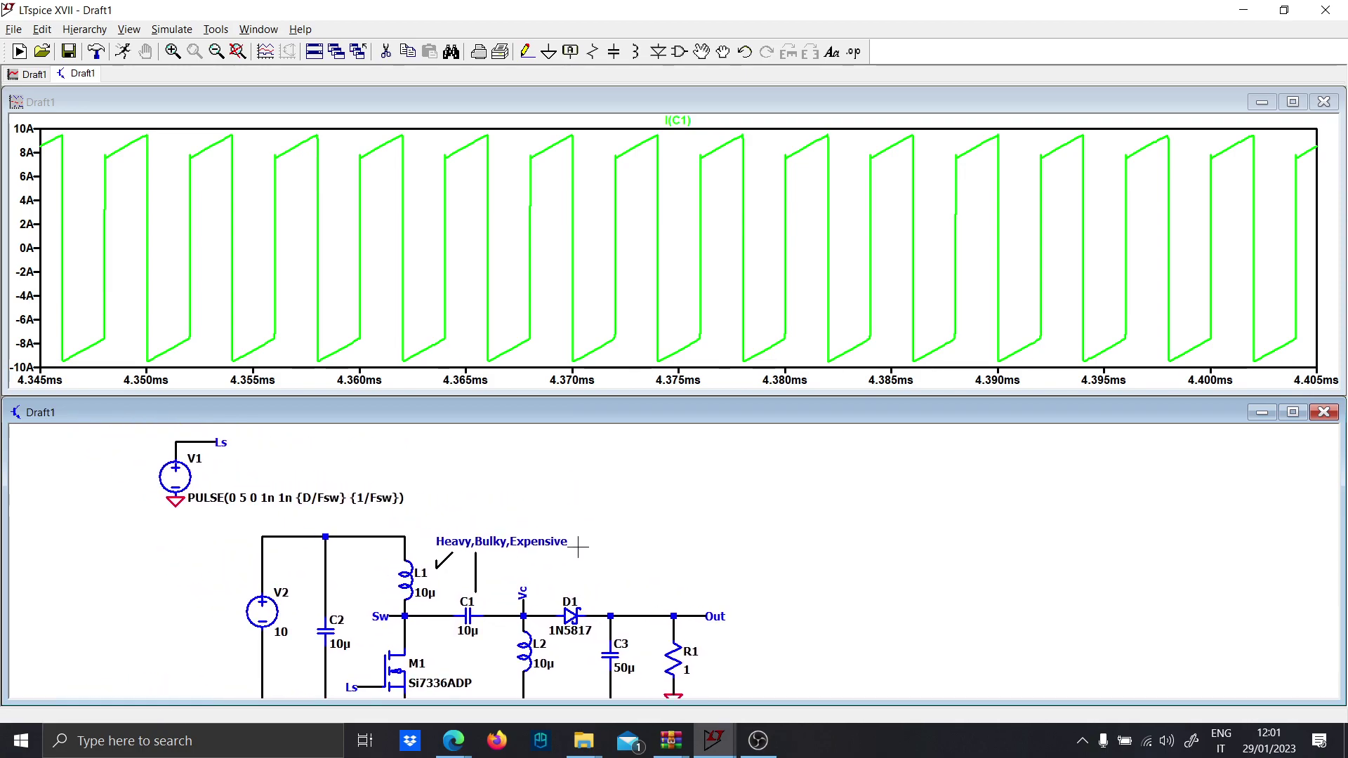
left_click_drag(584, 499, 630, 530)
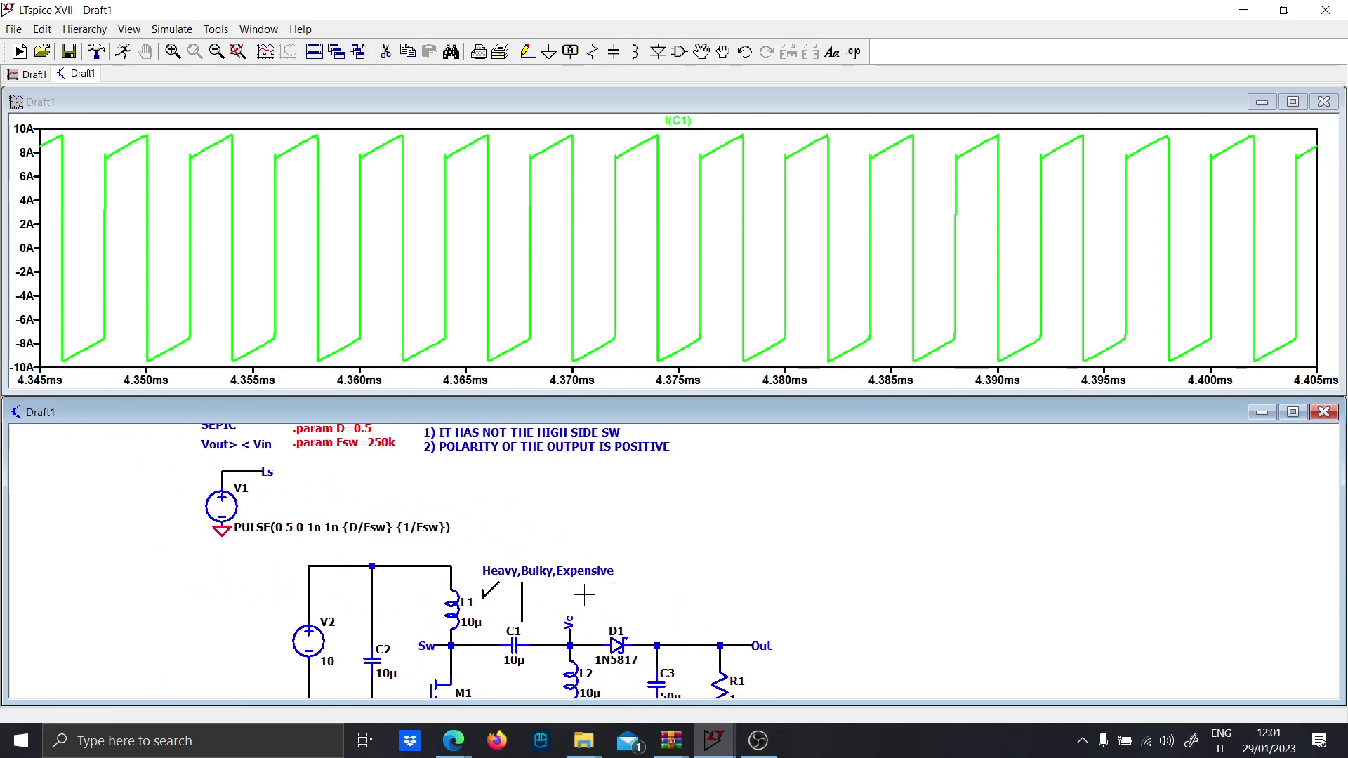
key("t")
key("Escape")
key("F2")
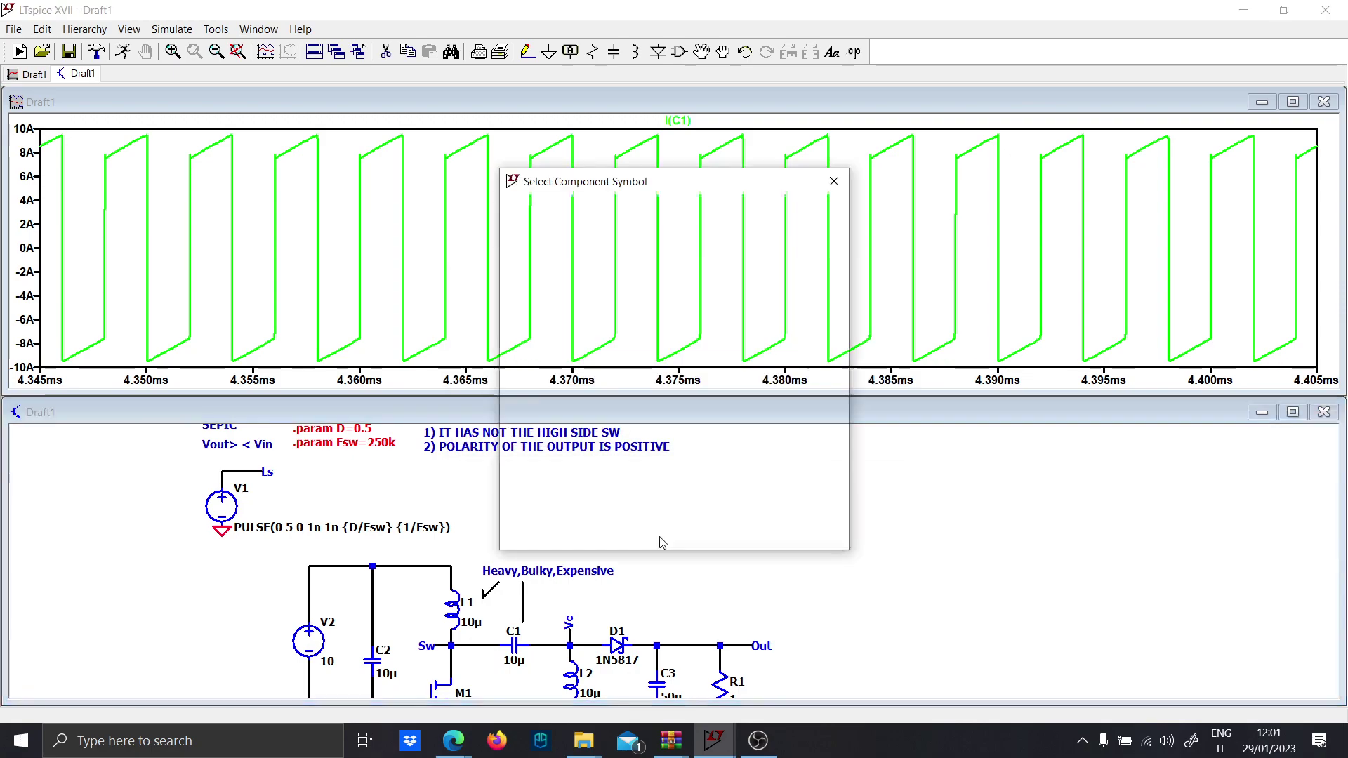
type("bv")
left_click(761, 530)
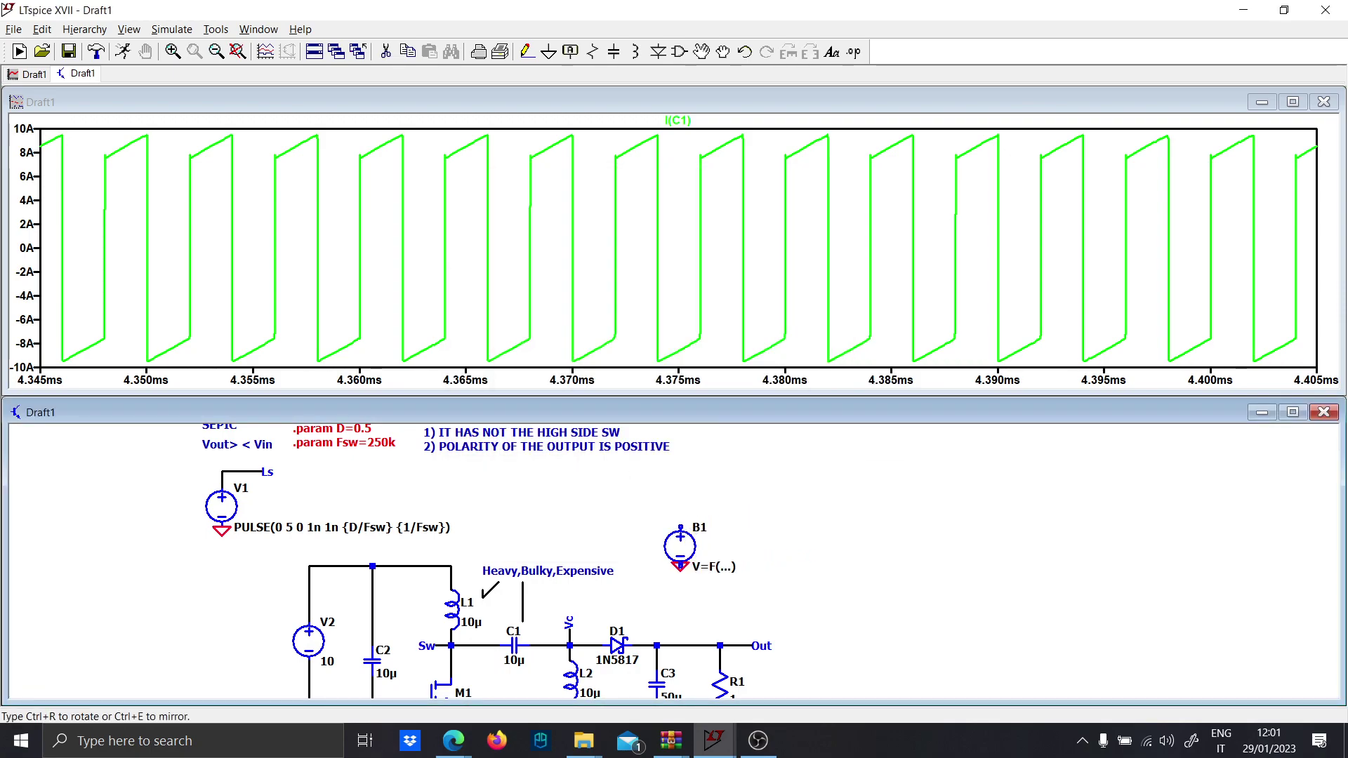
left_click(680, 569)
Step: Draw a short wire up from B1's positive terminal and out to its right side
key("F3")
left_click(680, 527)
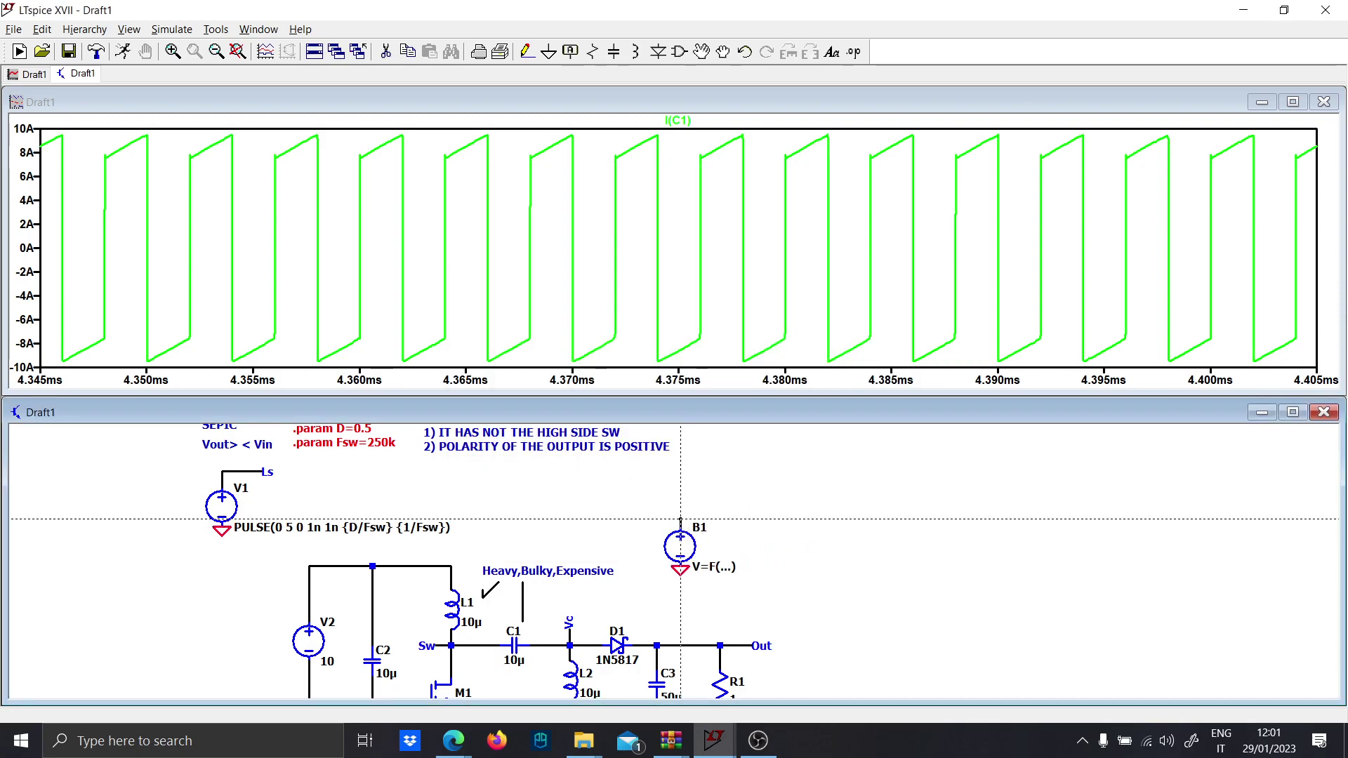
left_click(712, 519)
right_click(712, 518)
right_click(710, 573)
left_click(702, 559)
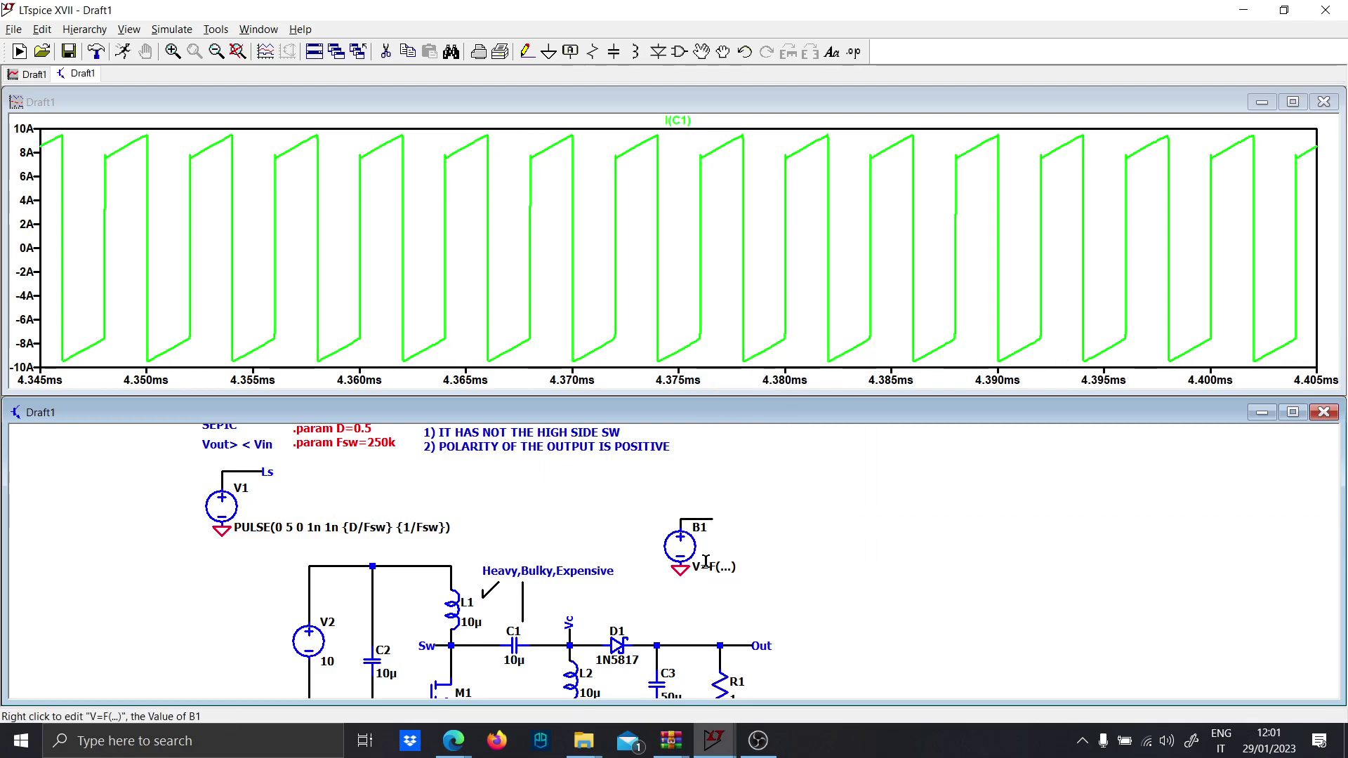
Step: Set the value of B1 to V=V(sw)-V(Vc)
right_click(710, 566)
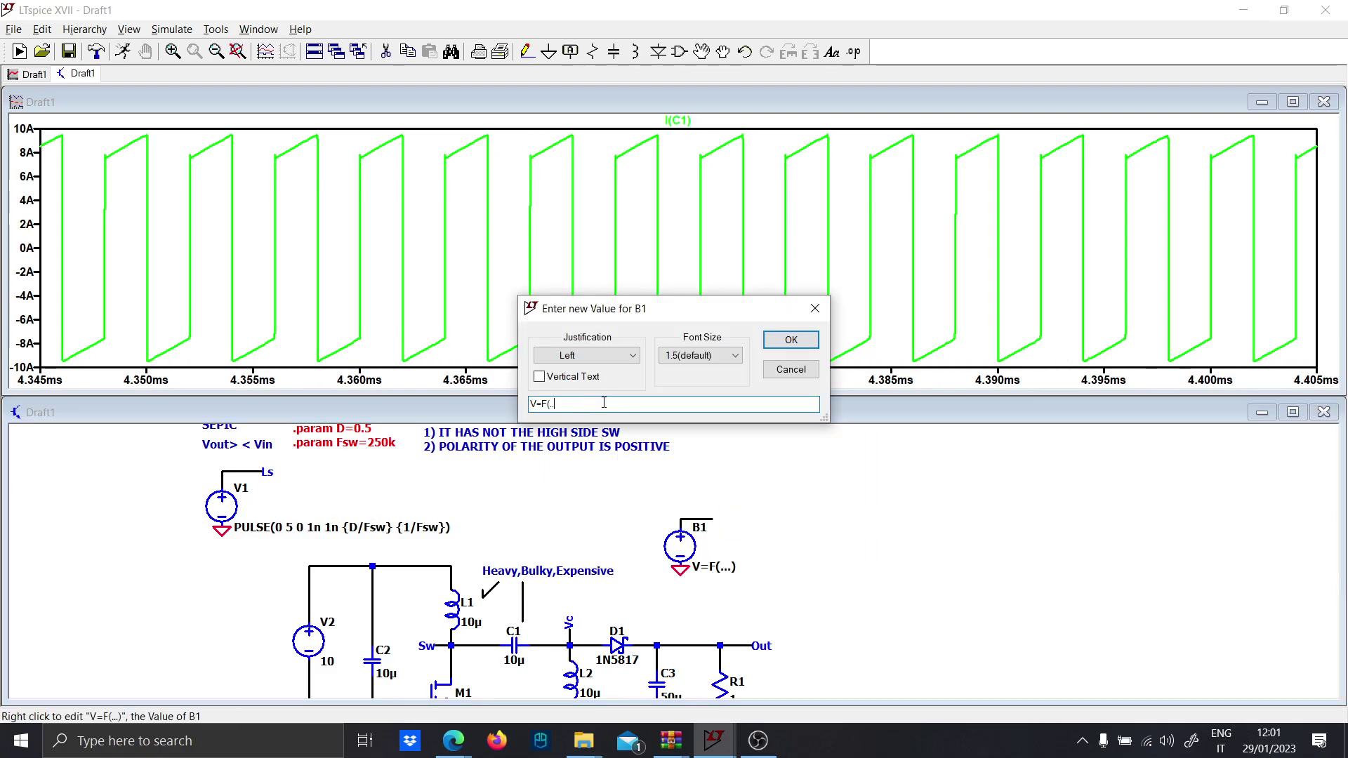
type("V=V")
key("Caps_Lock")
type("(")
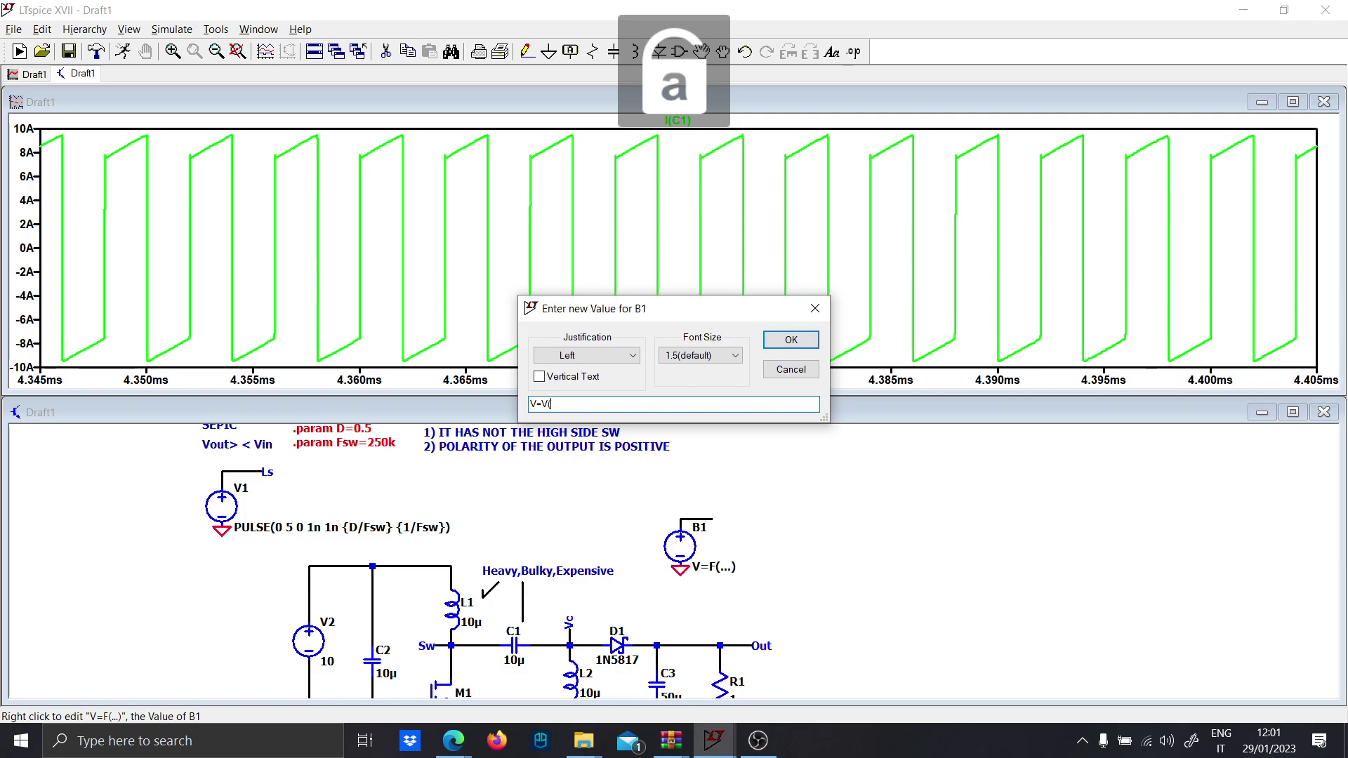
type("sw)-")
key("Caps_Lock")
type("V")
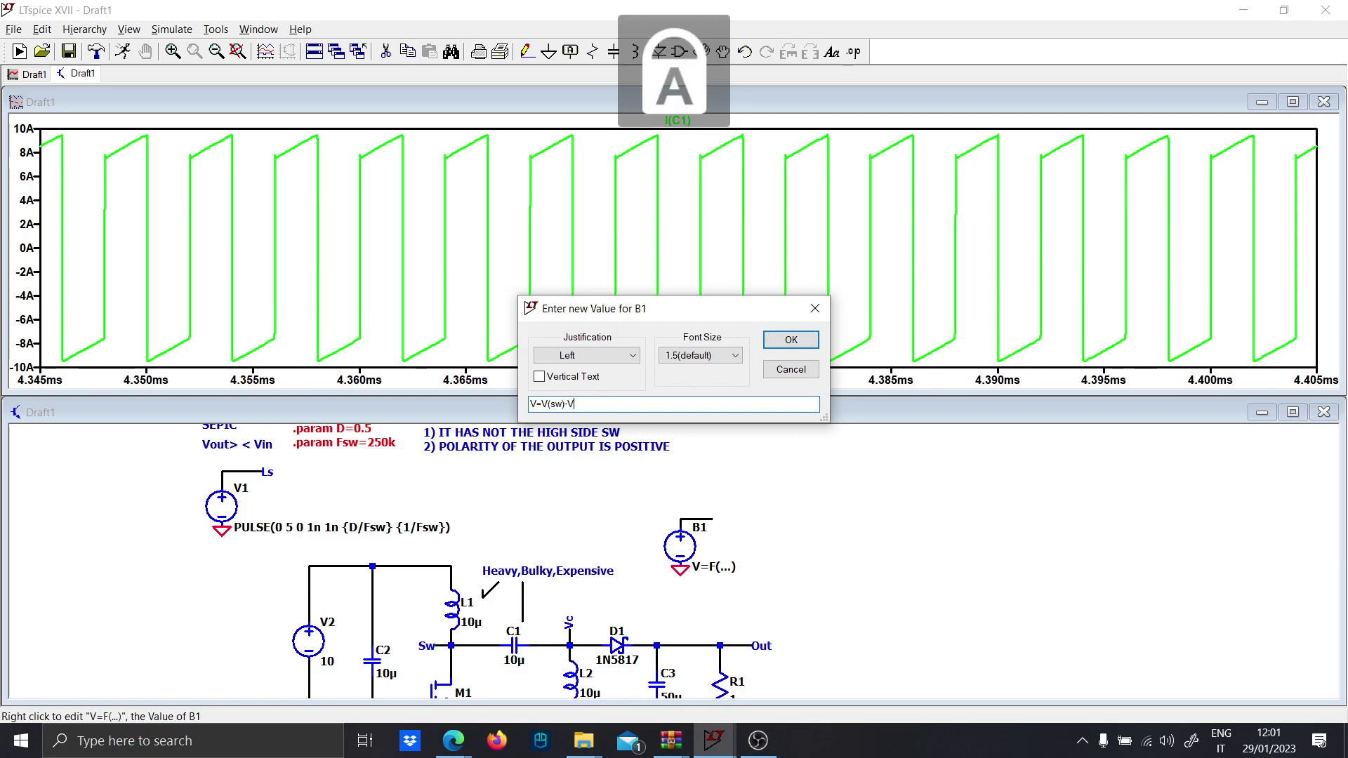
type("(V")
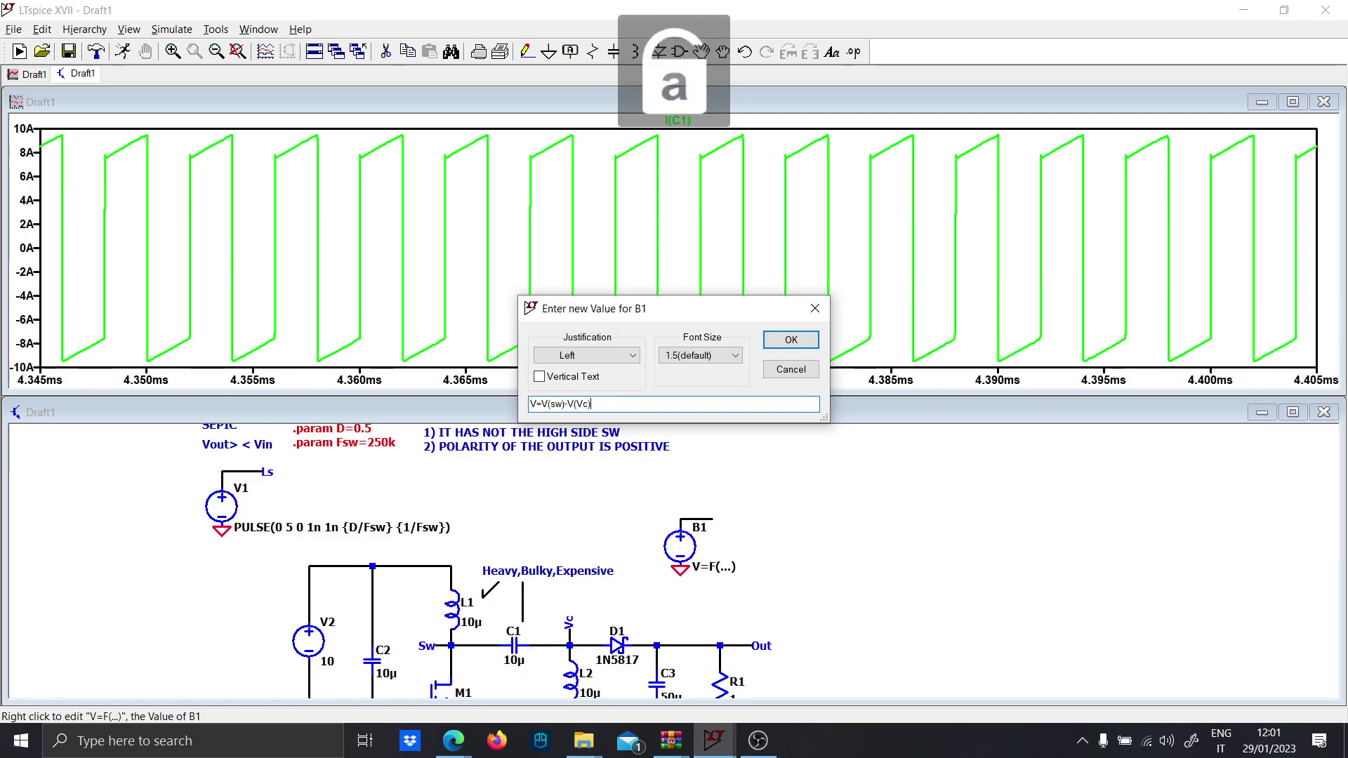
type("c)")
key("Return")
Step: Label B1's output wire with the net name Stress_Capacitor
key("F4")
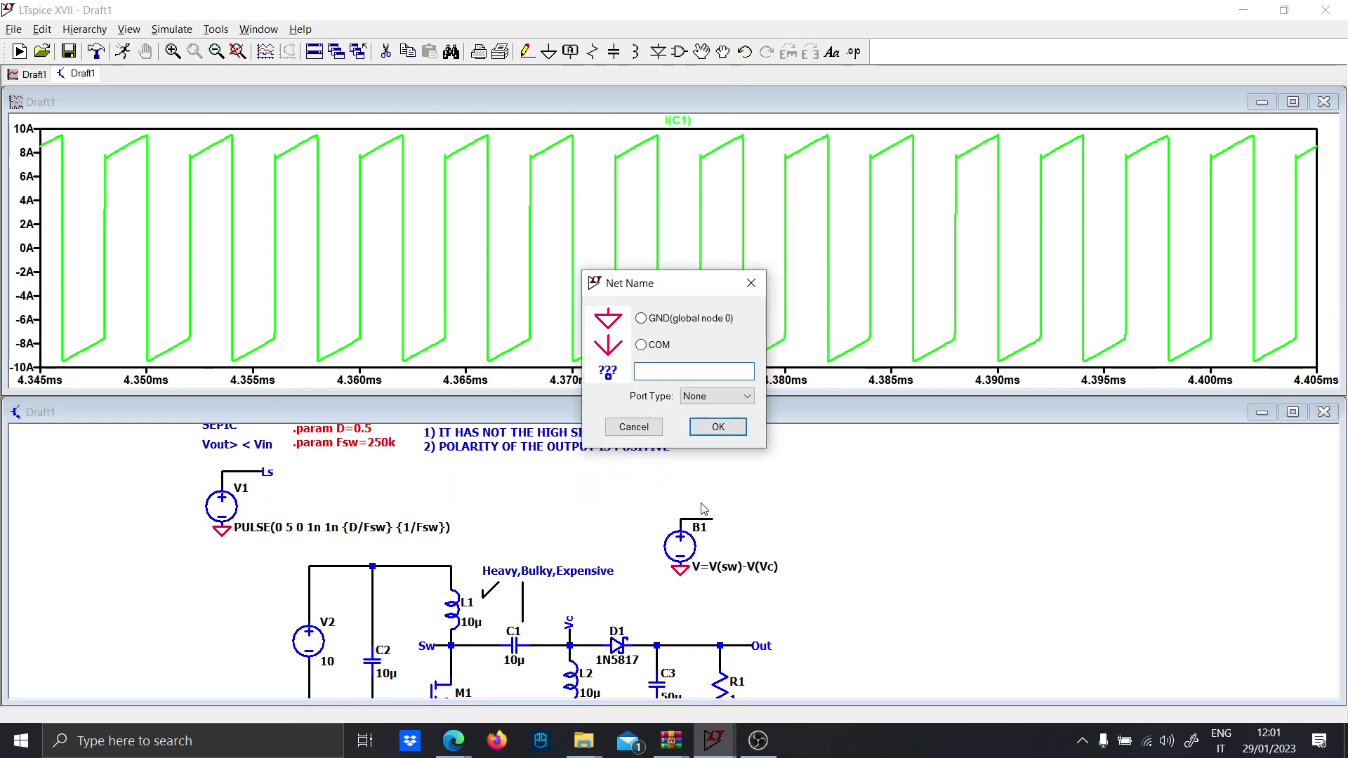
type("S")
key("Caps_Lock")
type("tress")
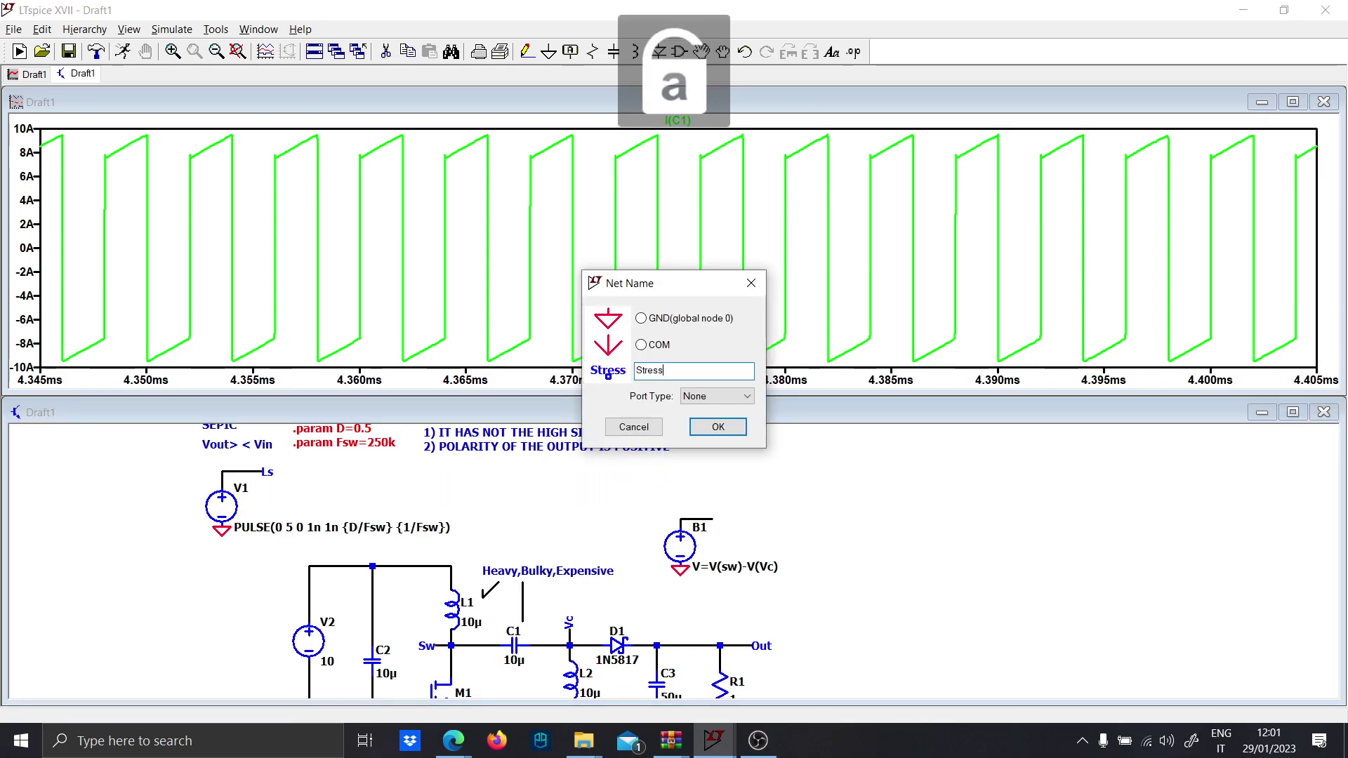
type("_")
key("Caps_Lock")
type("C")
key("Caps_Lock")
type("apci")
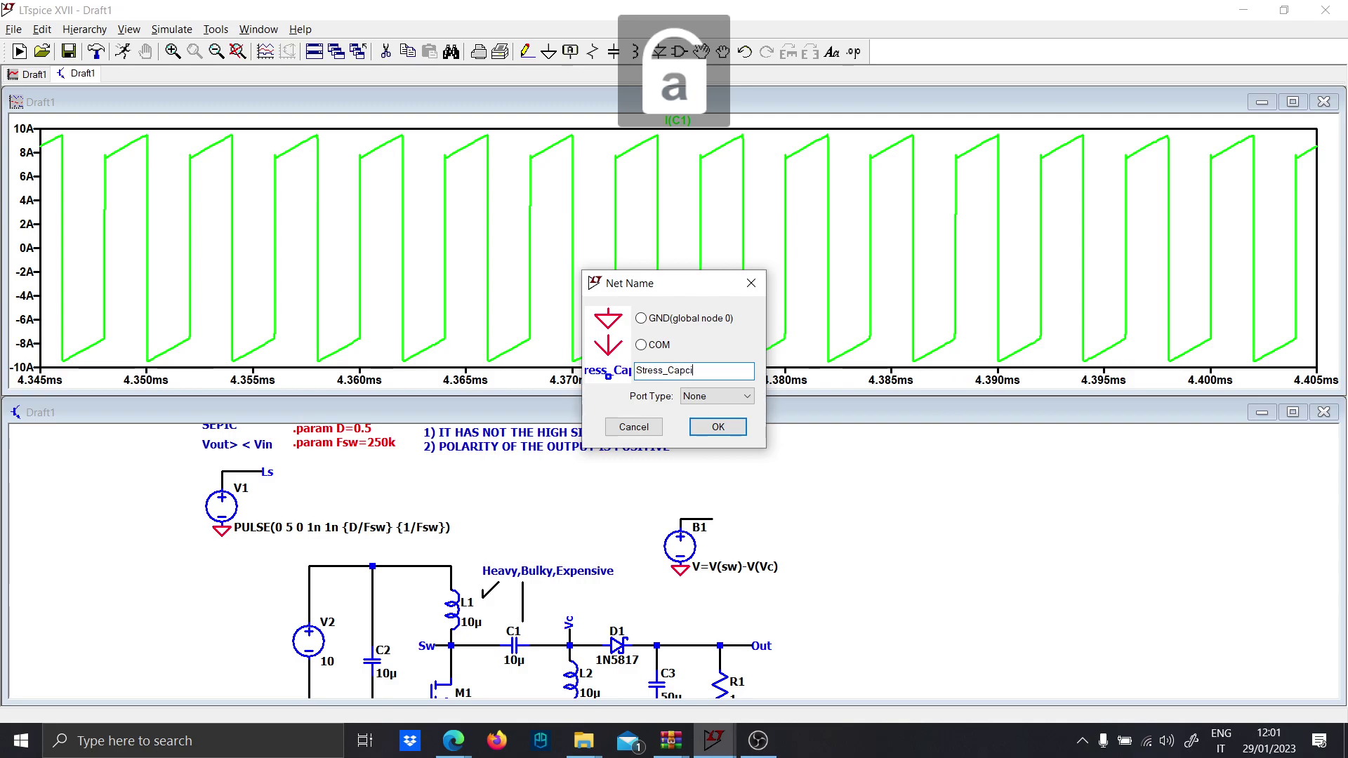
key("BackSpace")
key("BackSpace")
type("acitor")
key("Return")
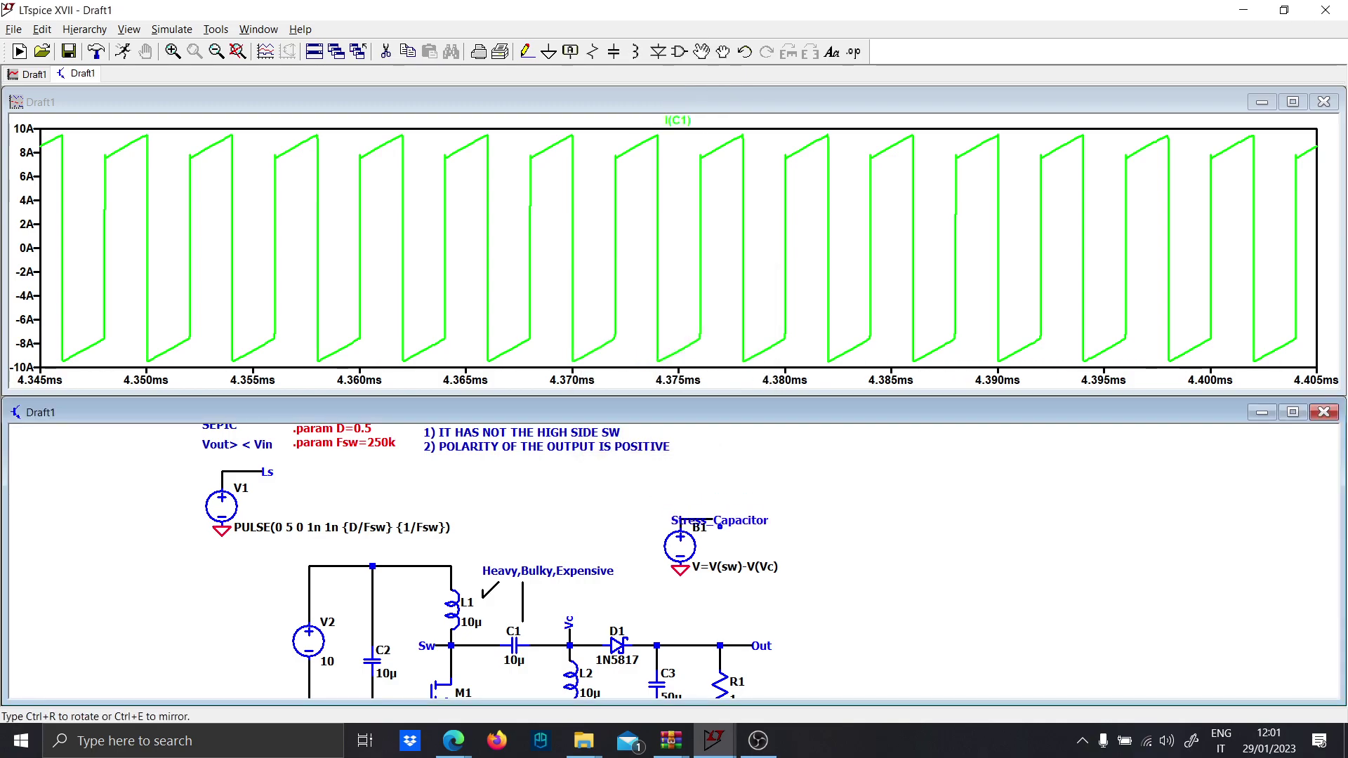
left_click(715, 522)
Step: Run the transient simulation and plot the Stress_Capacitor voltage alone
scroll(700, 562, "up", 3)
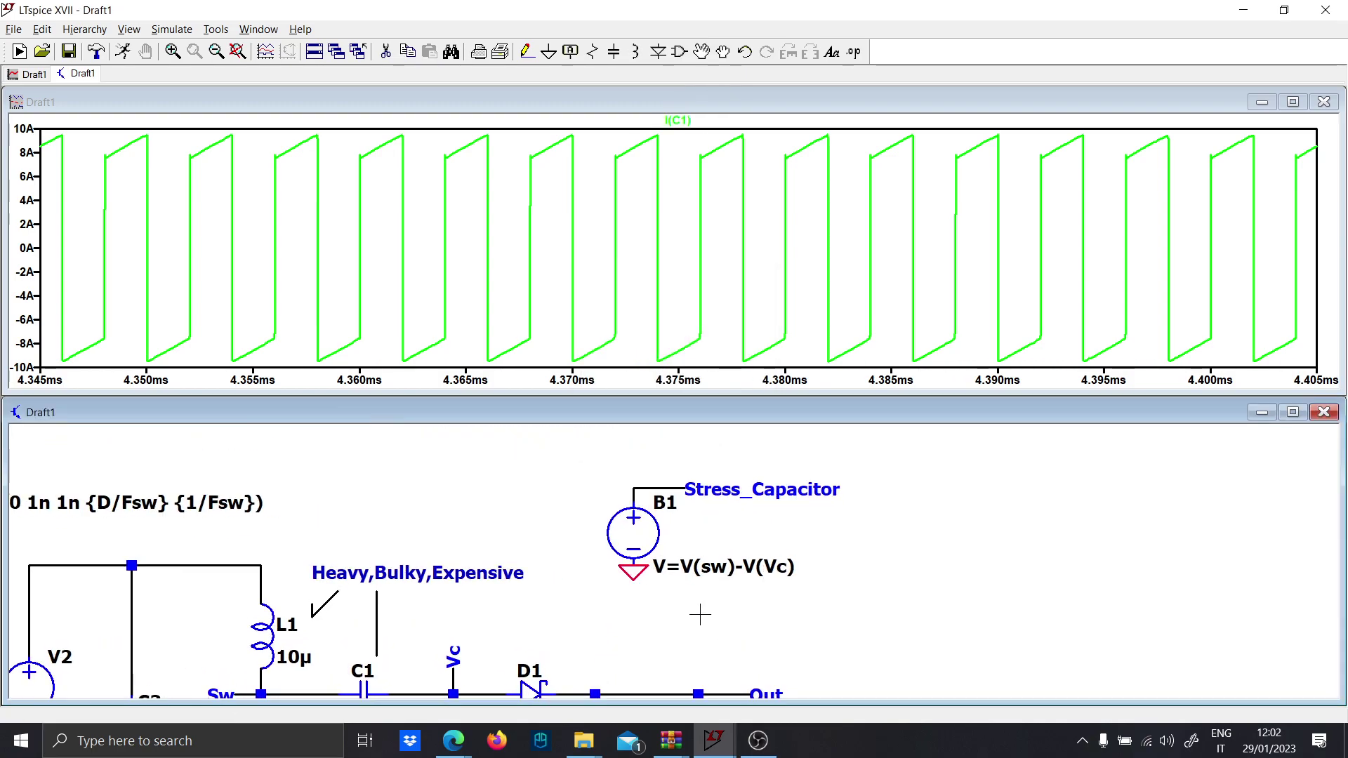
scroll(700, 505, "down", 2)
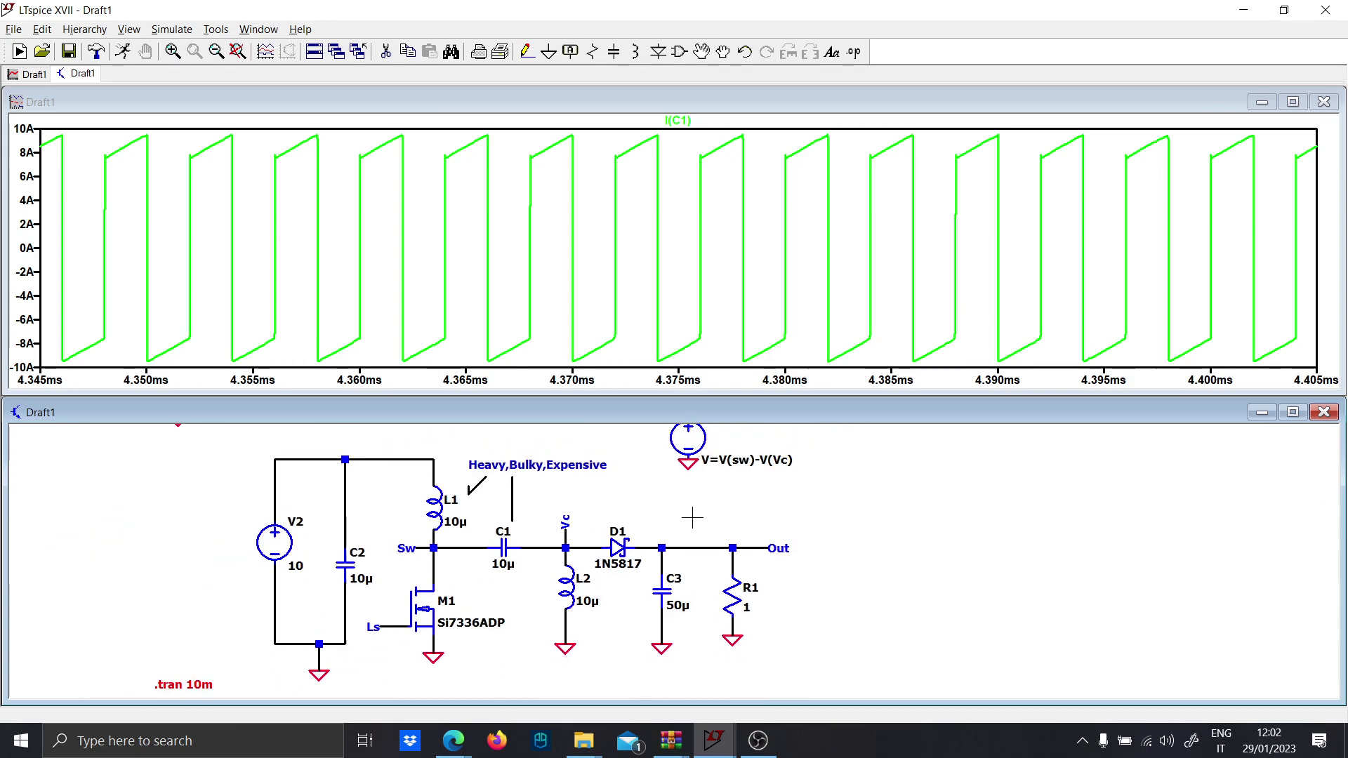
left_click(130, 52)
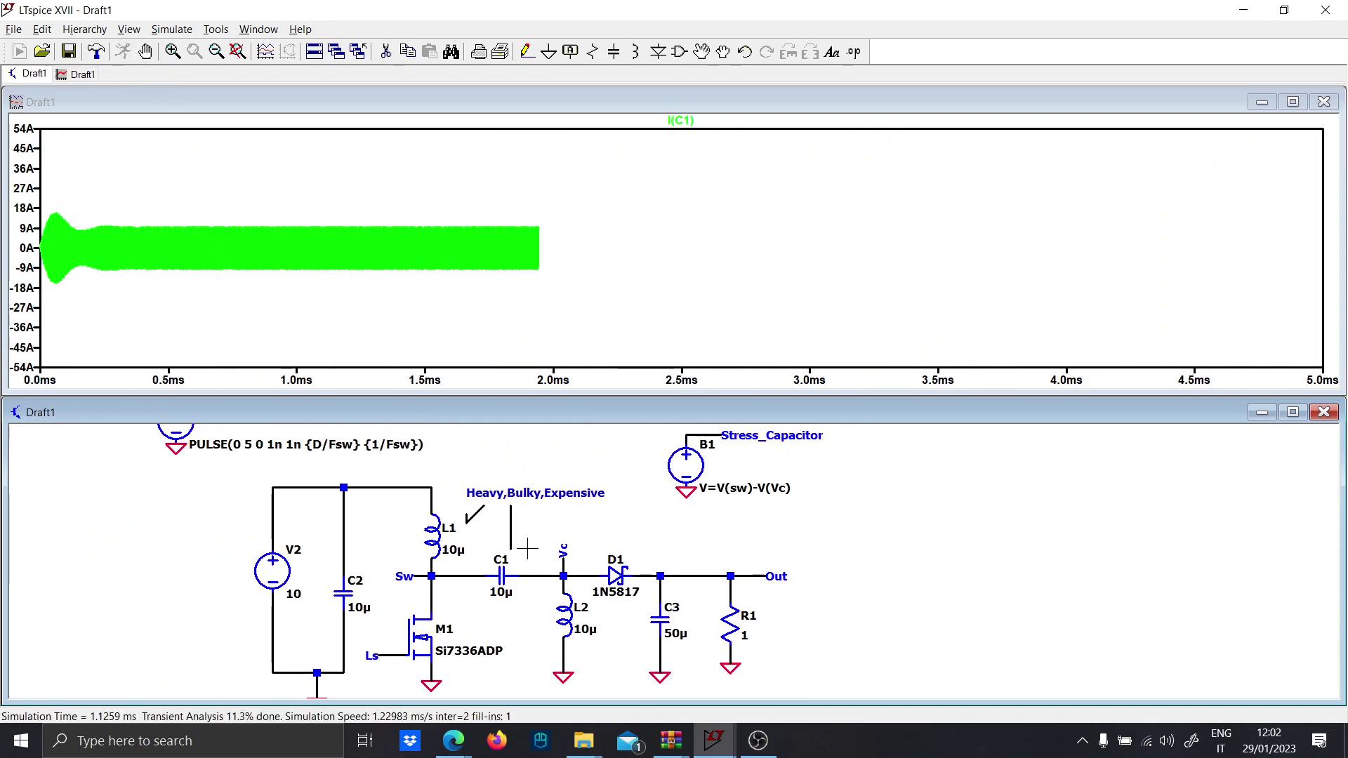
left_click(709, 441)
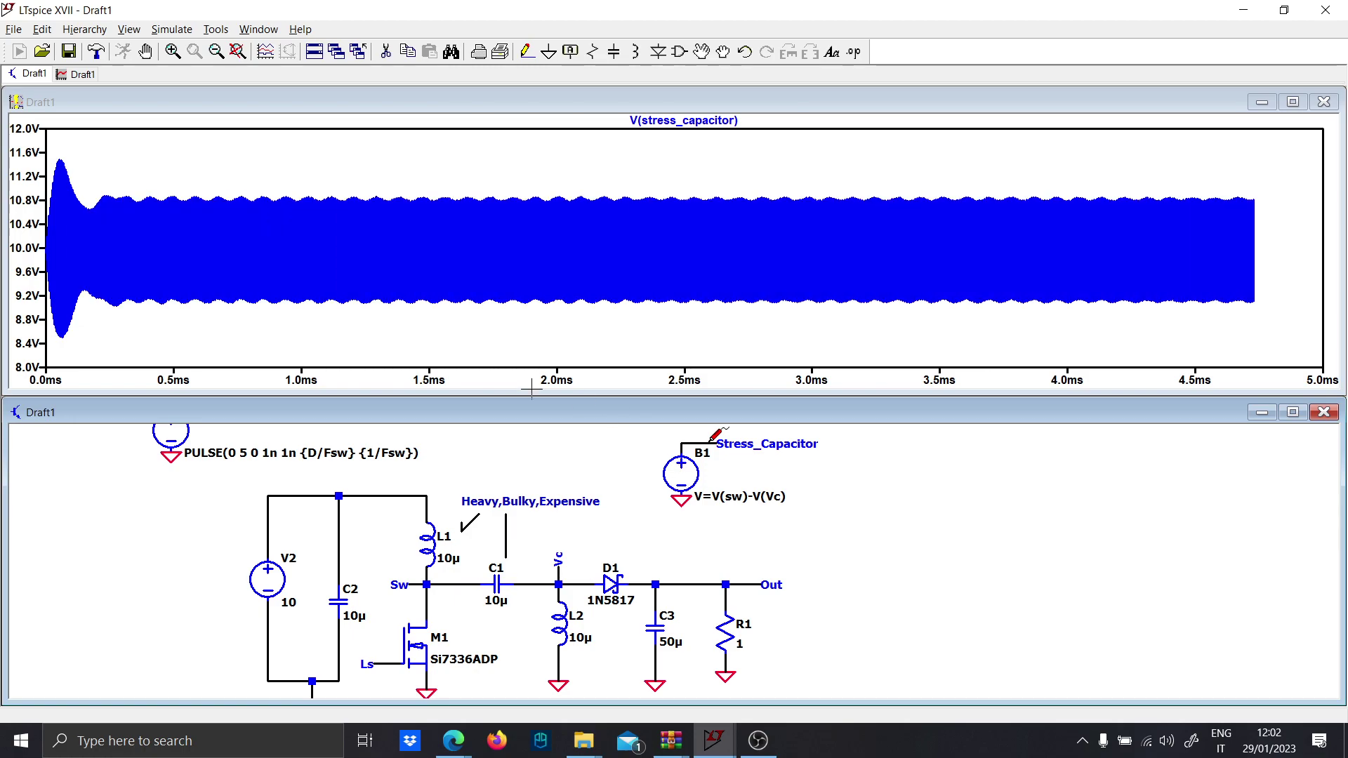
left_click(433, 210)
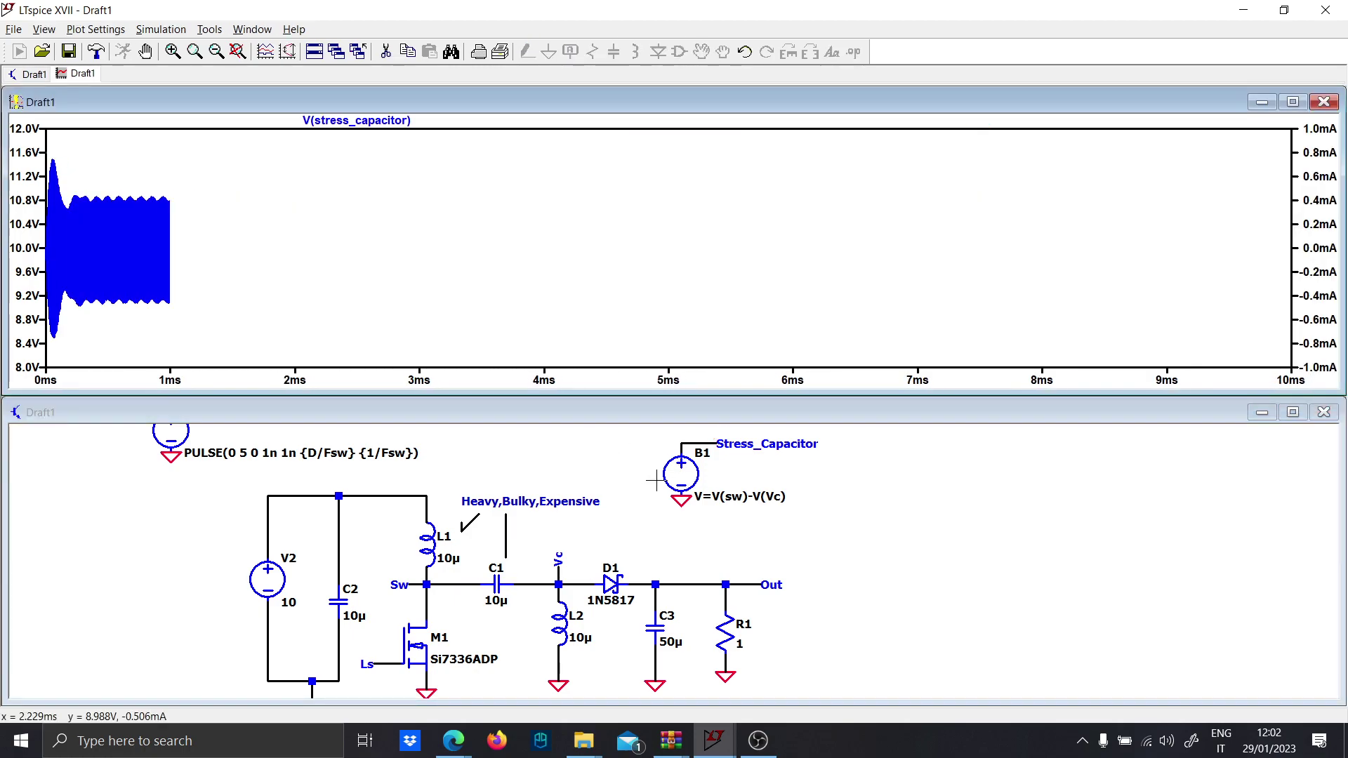
left_click(669, 491)
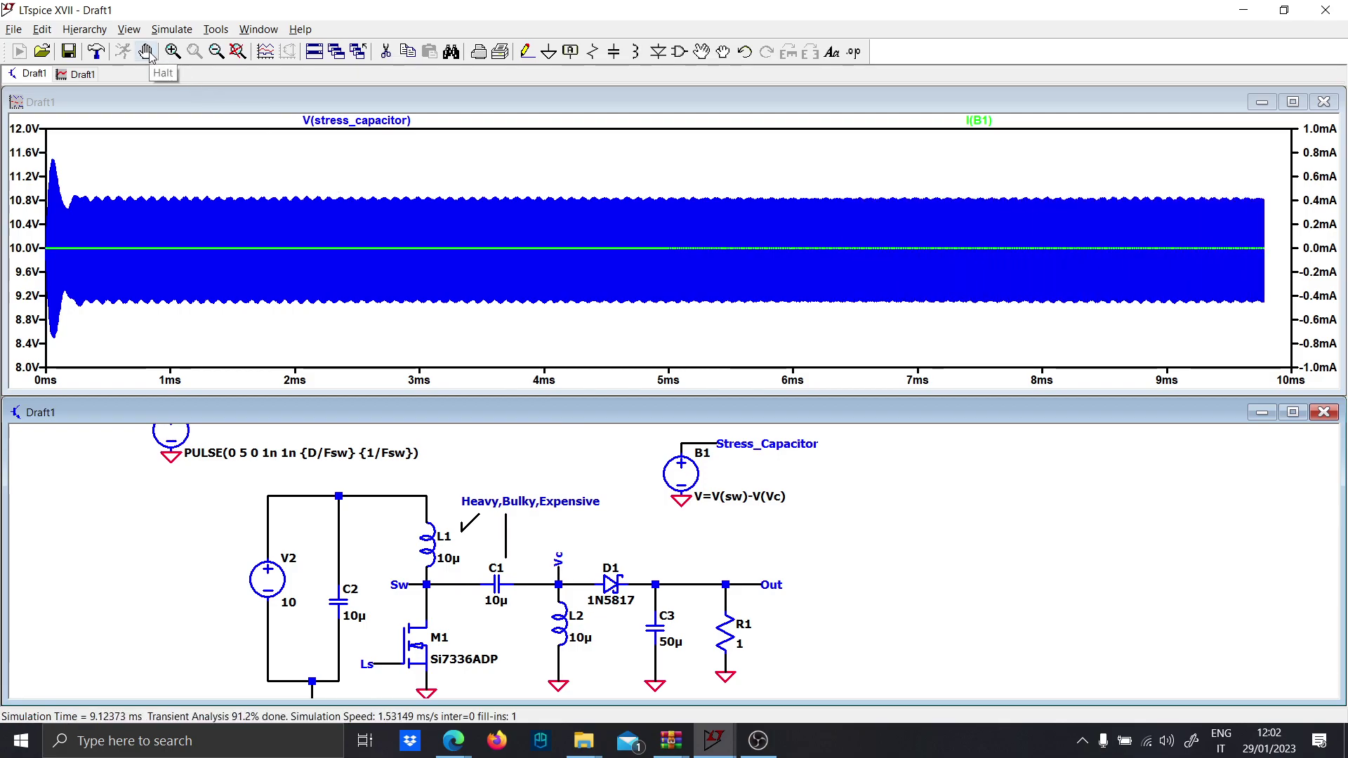
Step: Plot only the current through C1 and narrow the time range to about 4.400 to 4.455 ms
left_click(495, 581)
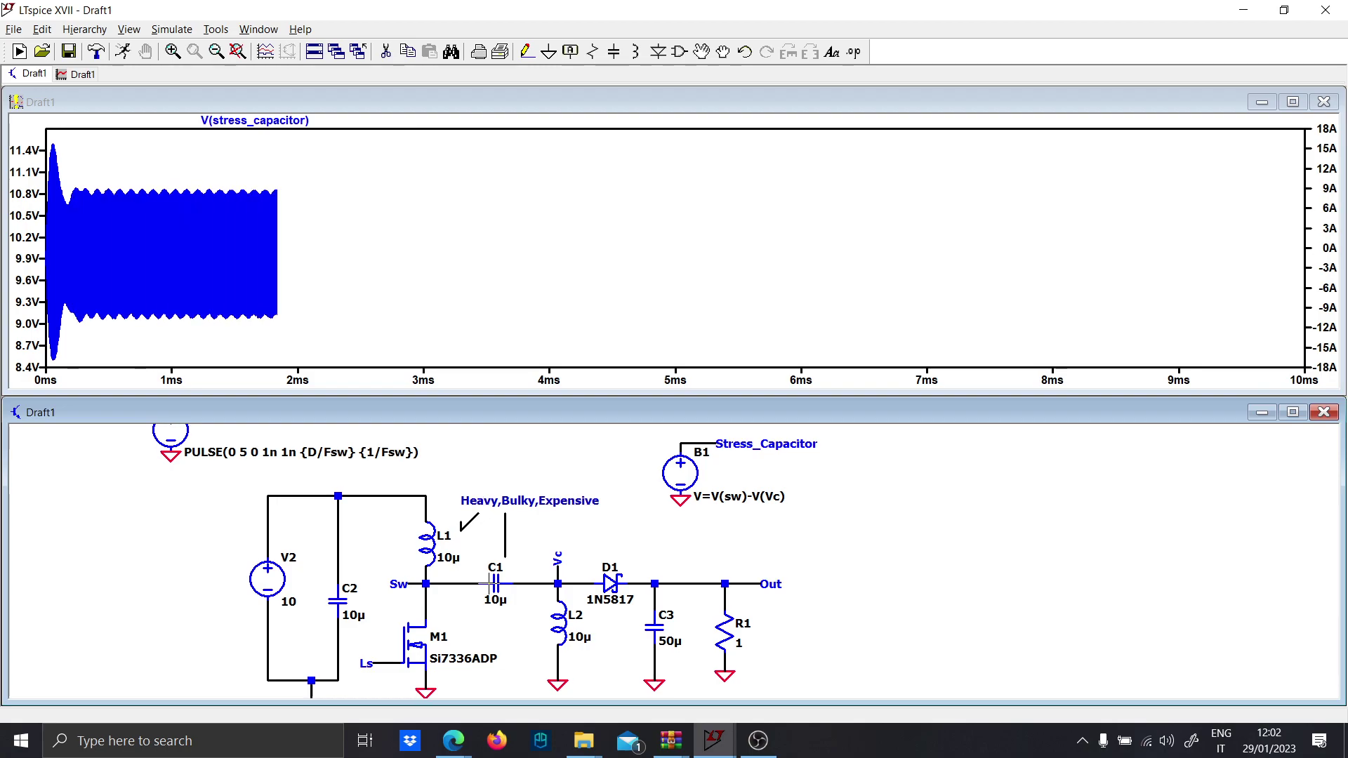
left_click(496, 577)
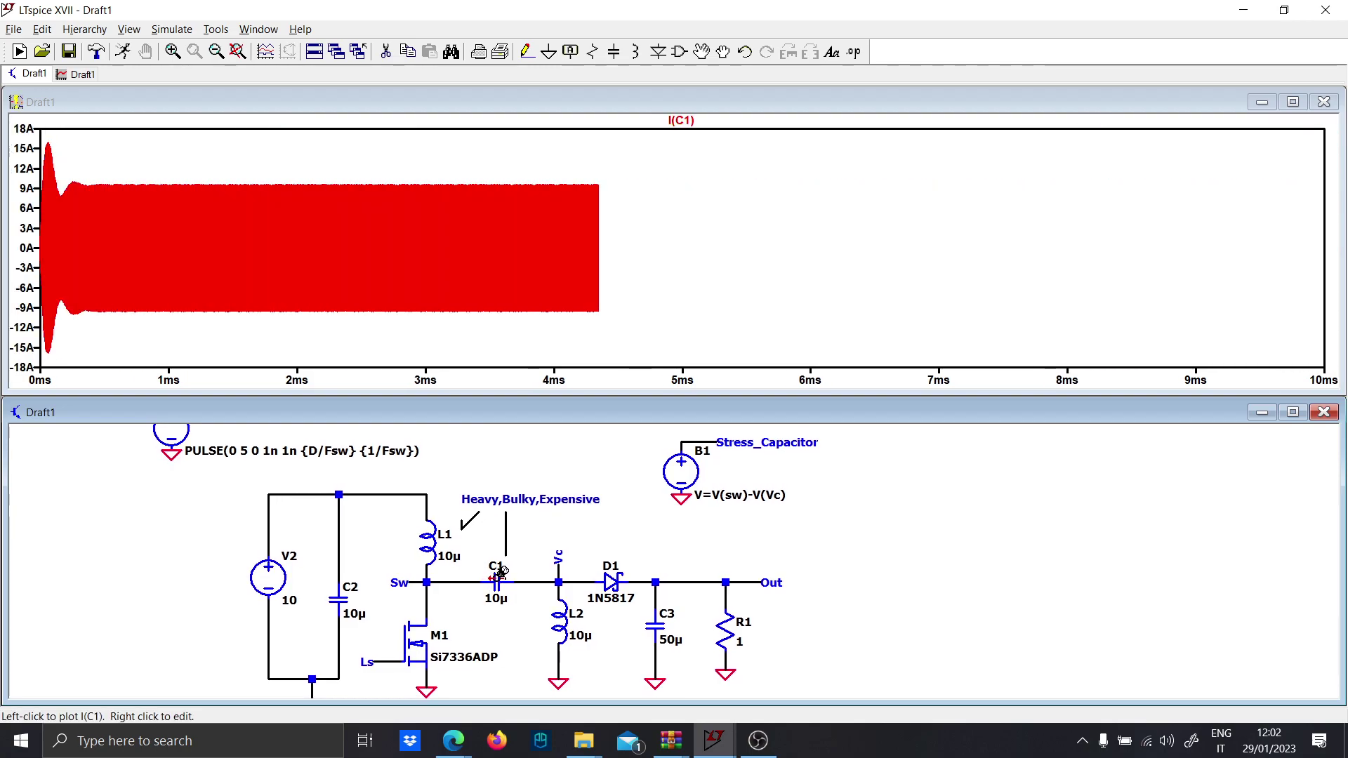
left_click_drag(588, 329, 664, 214)
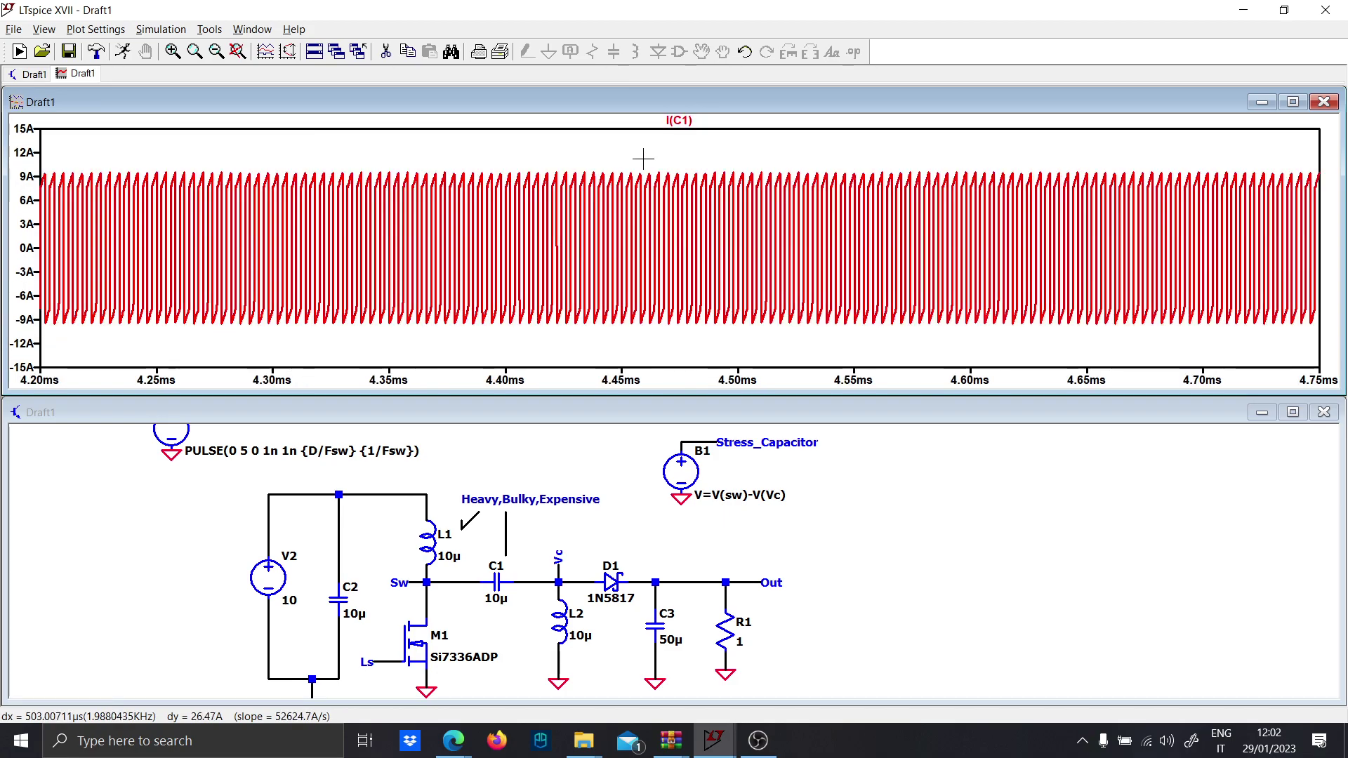
left_click_drag(517, 341, 612, 156)
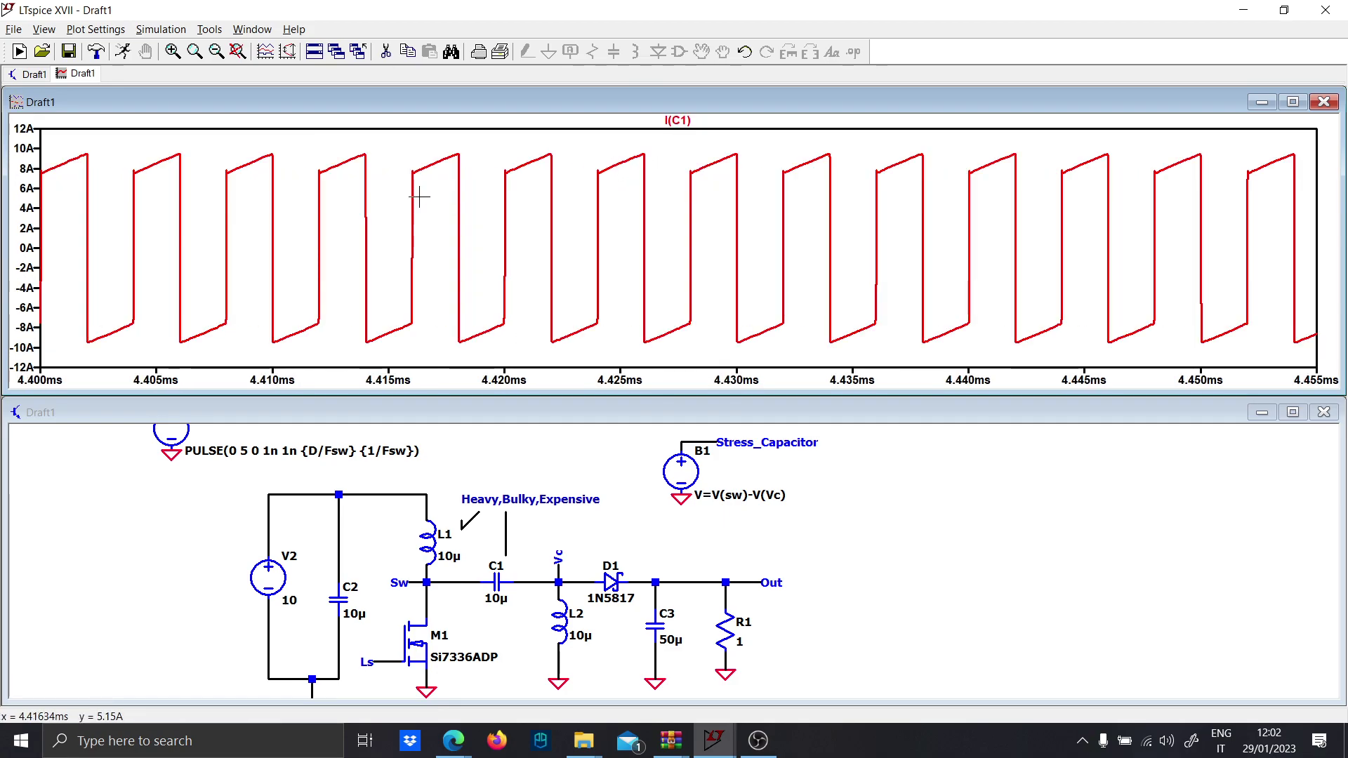
left_click(629, 634)
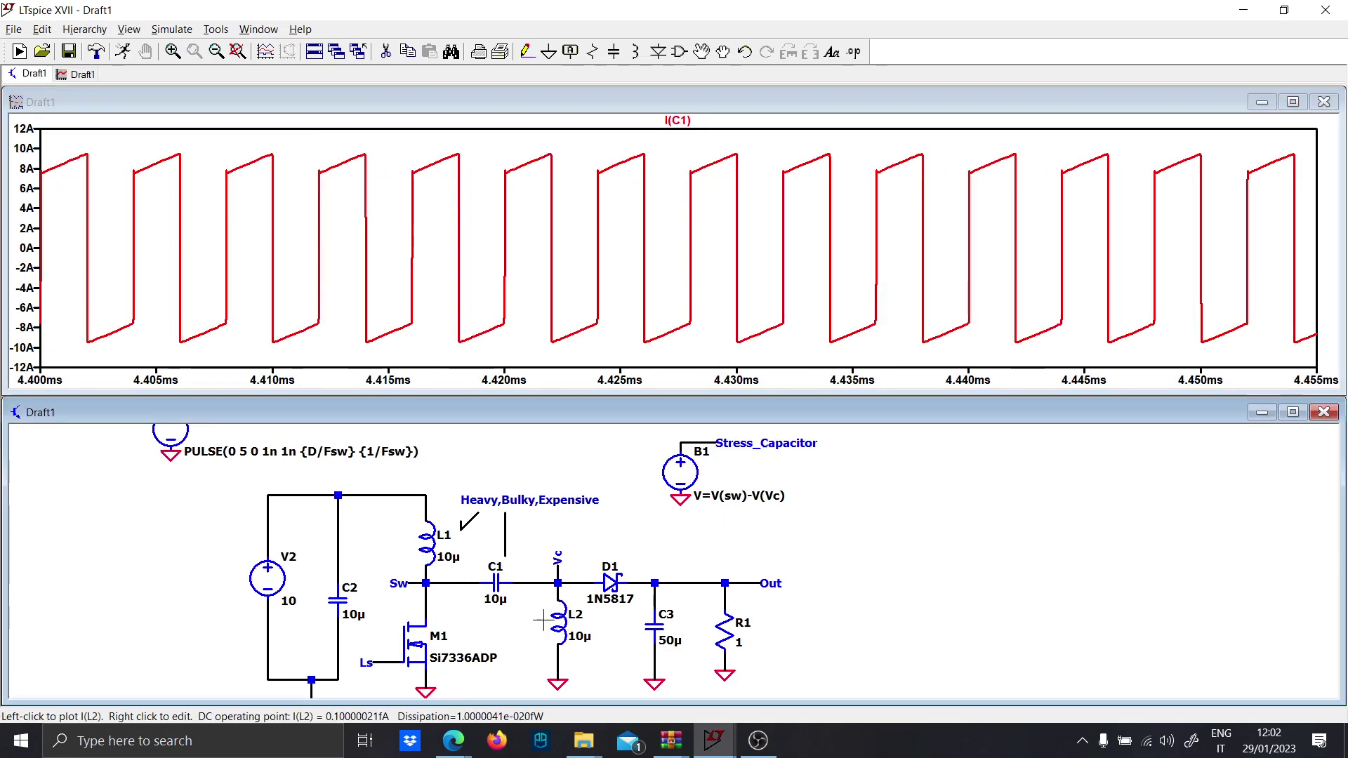
Step: Plot only the currents through inductors L1 and L2
left_click(426, 537)
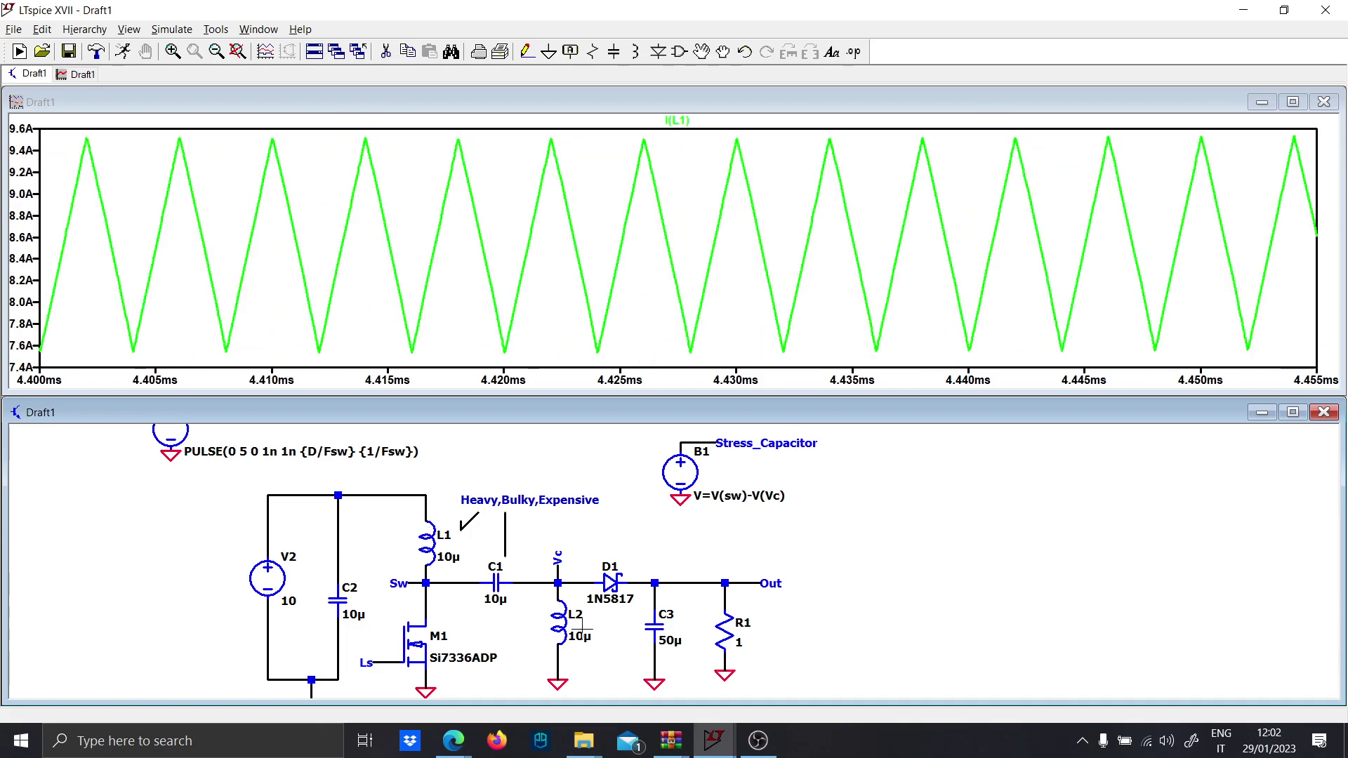
left_click(562, 622)
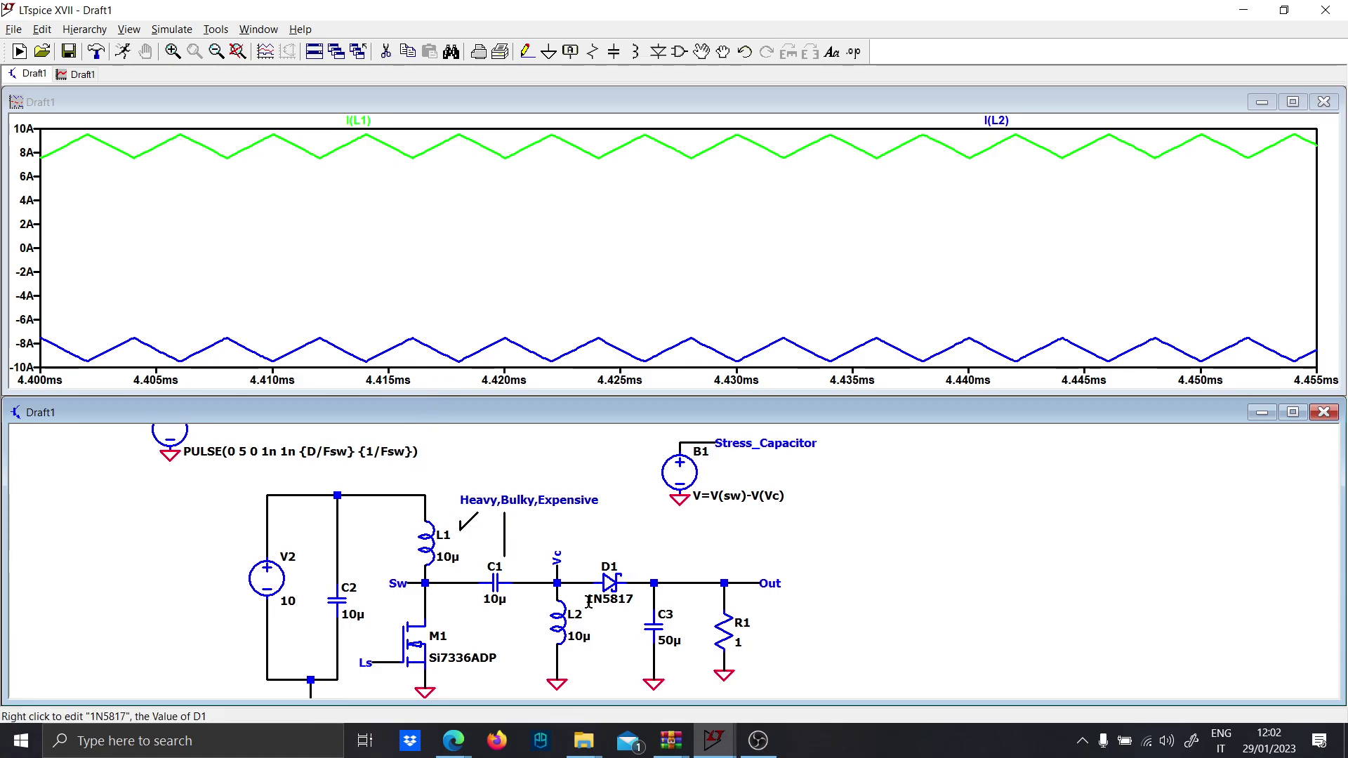
Step: Plot only the current through diode D1 together with the drain current of M1
left_click(620, 577)
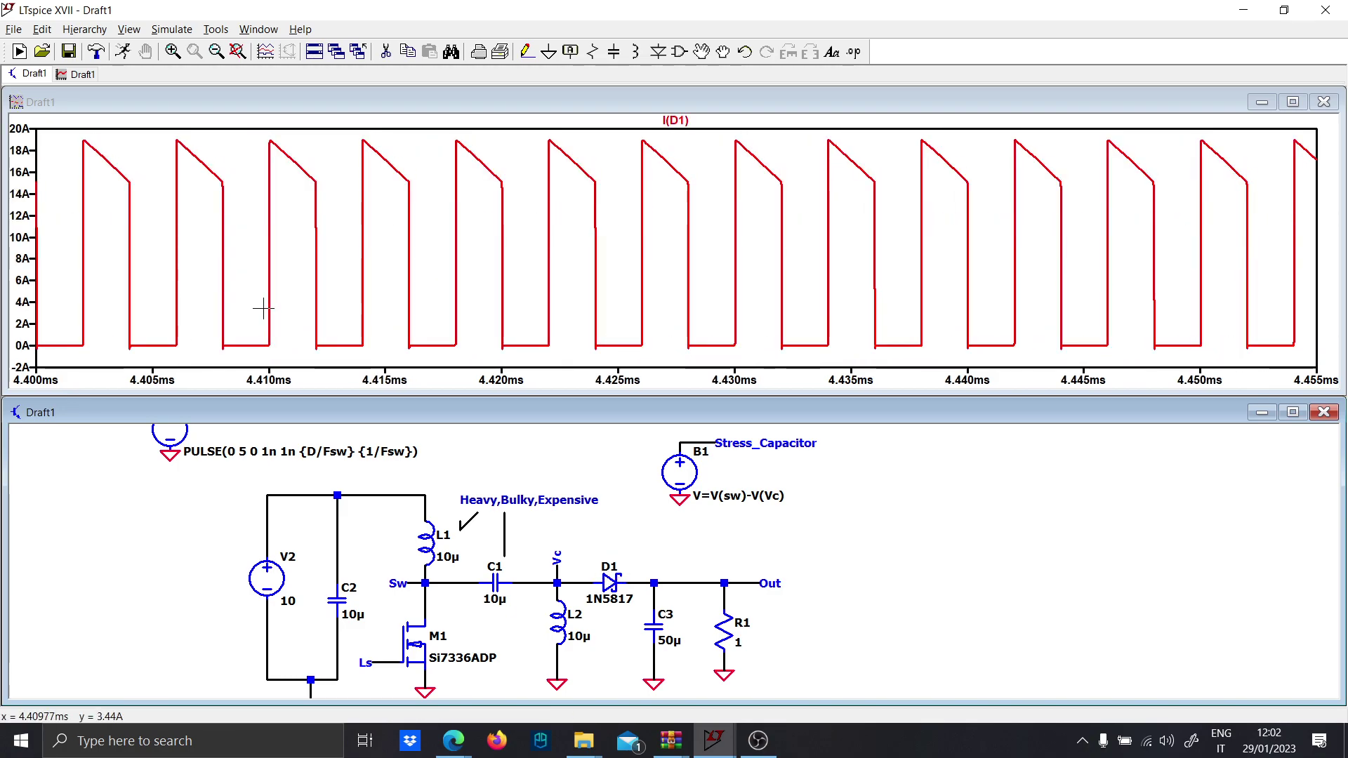
left_click(435, 608)
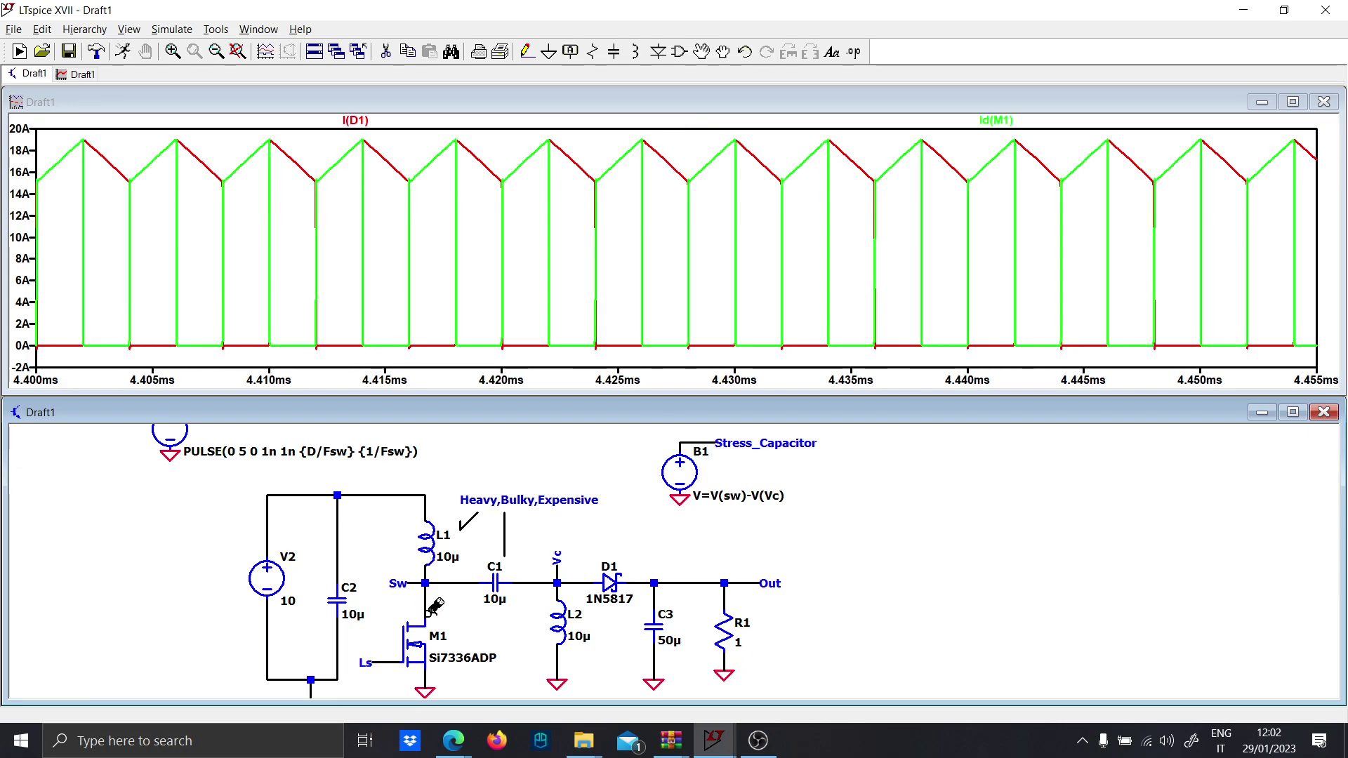
Step: Add the L2 current to the plot inverted as -I(L2), together with the current through L1
left_click(556, 610)
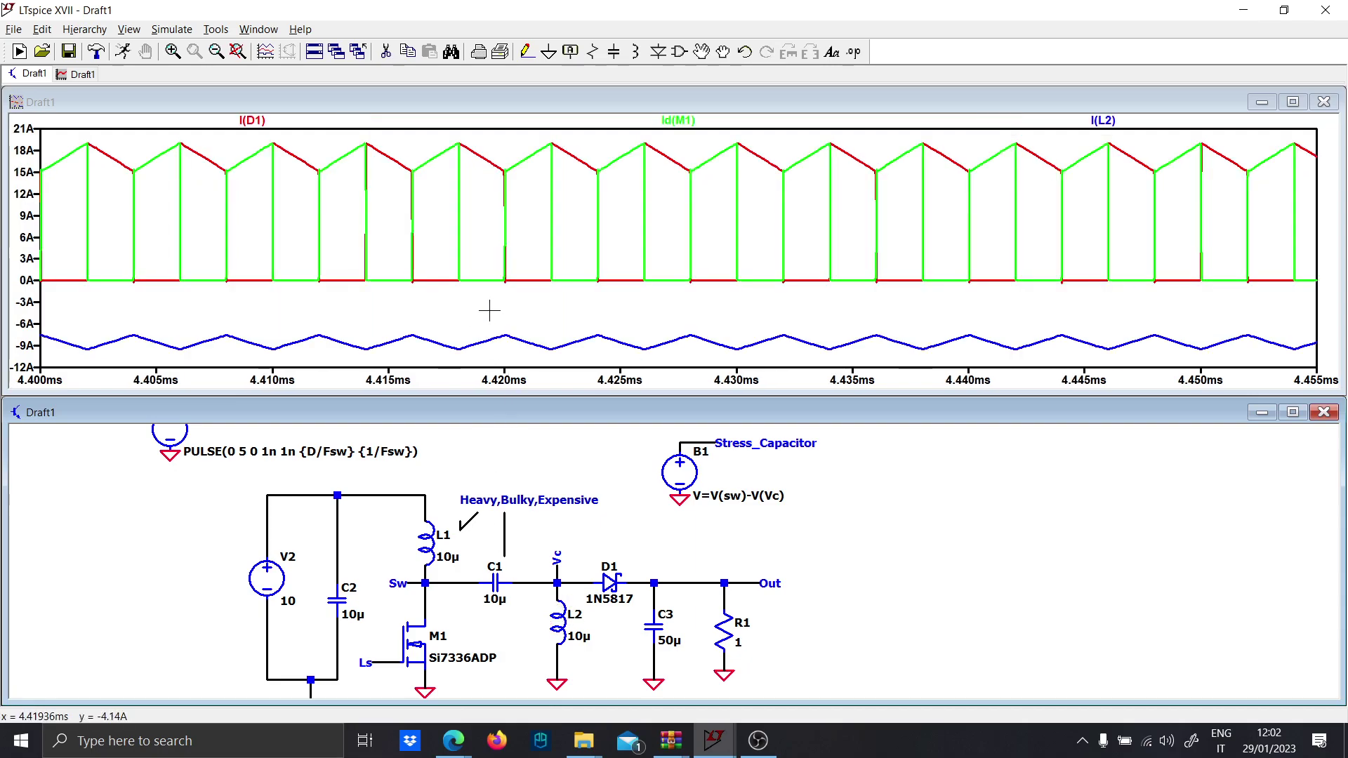
right_click(1109, 121)
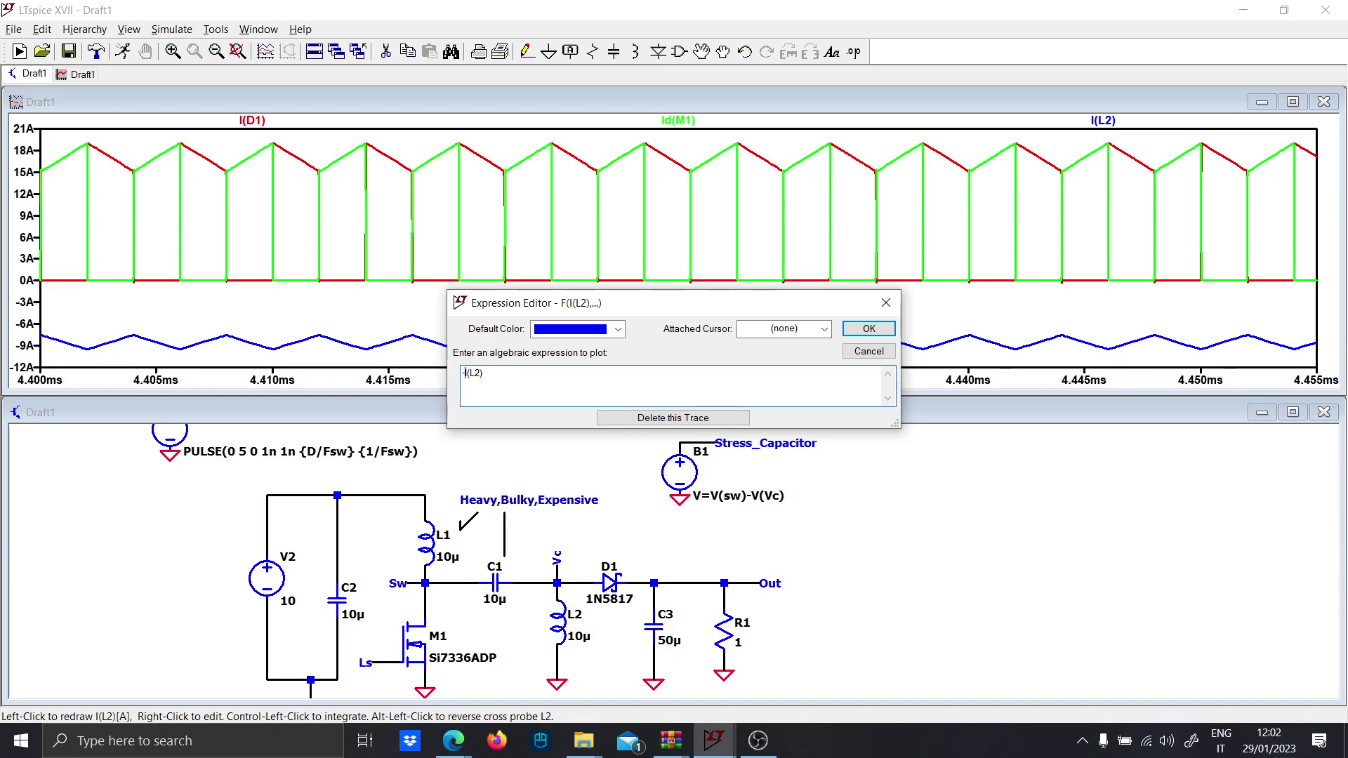
type("-")
key("Return")
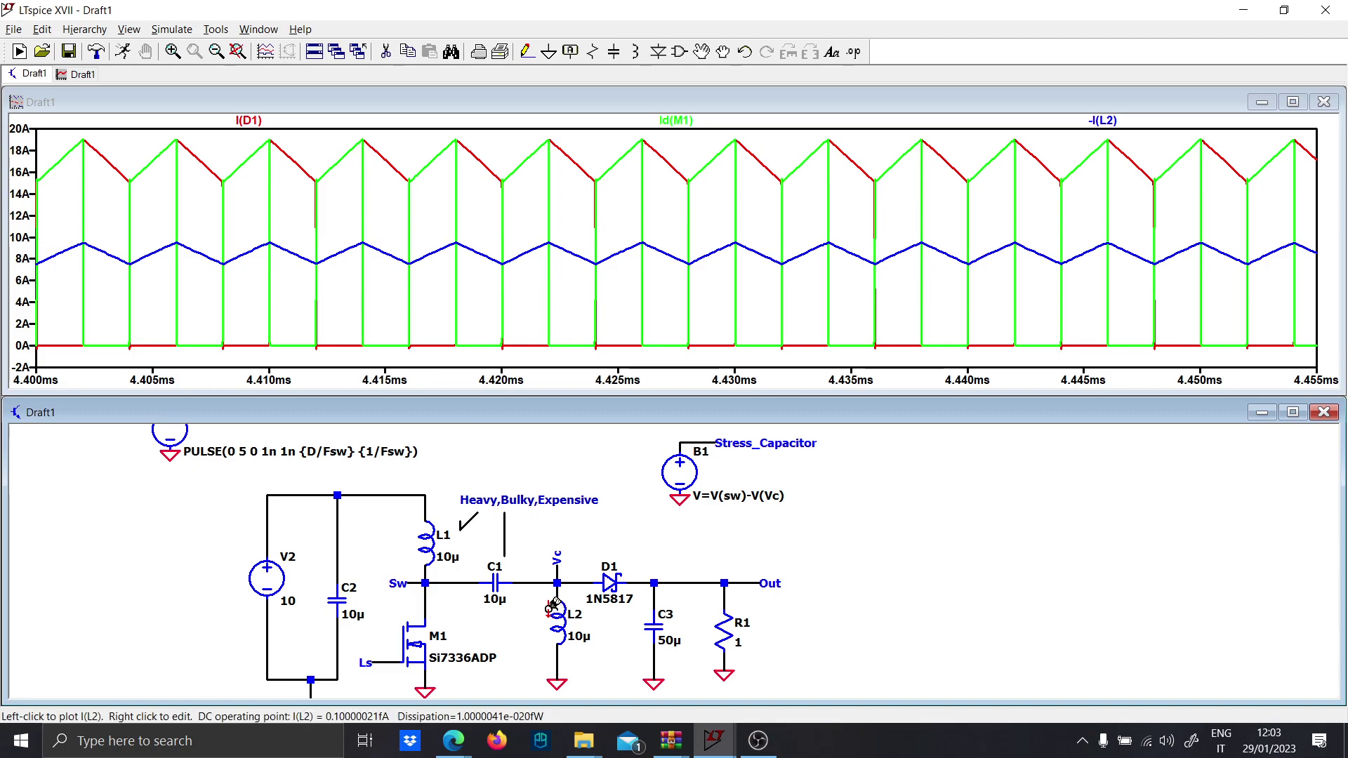
left_click(430, 534)
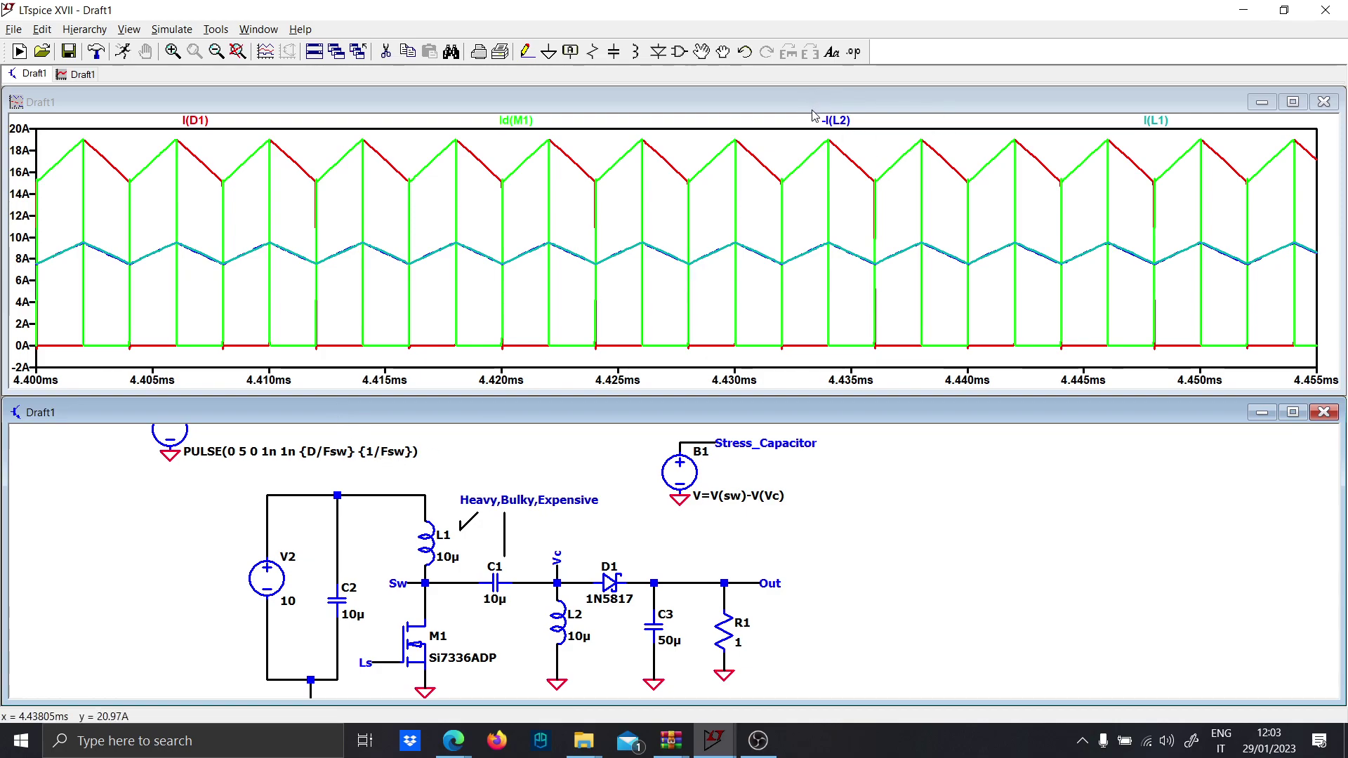
Step: Change the -I(L2) trace to -I(L2)+I(L1) and zoom in on its ripple from about 4.395 to 4.409 ms
right_click(832, 120)
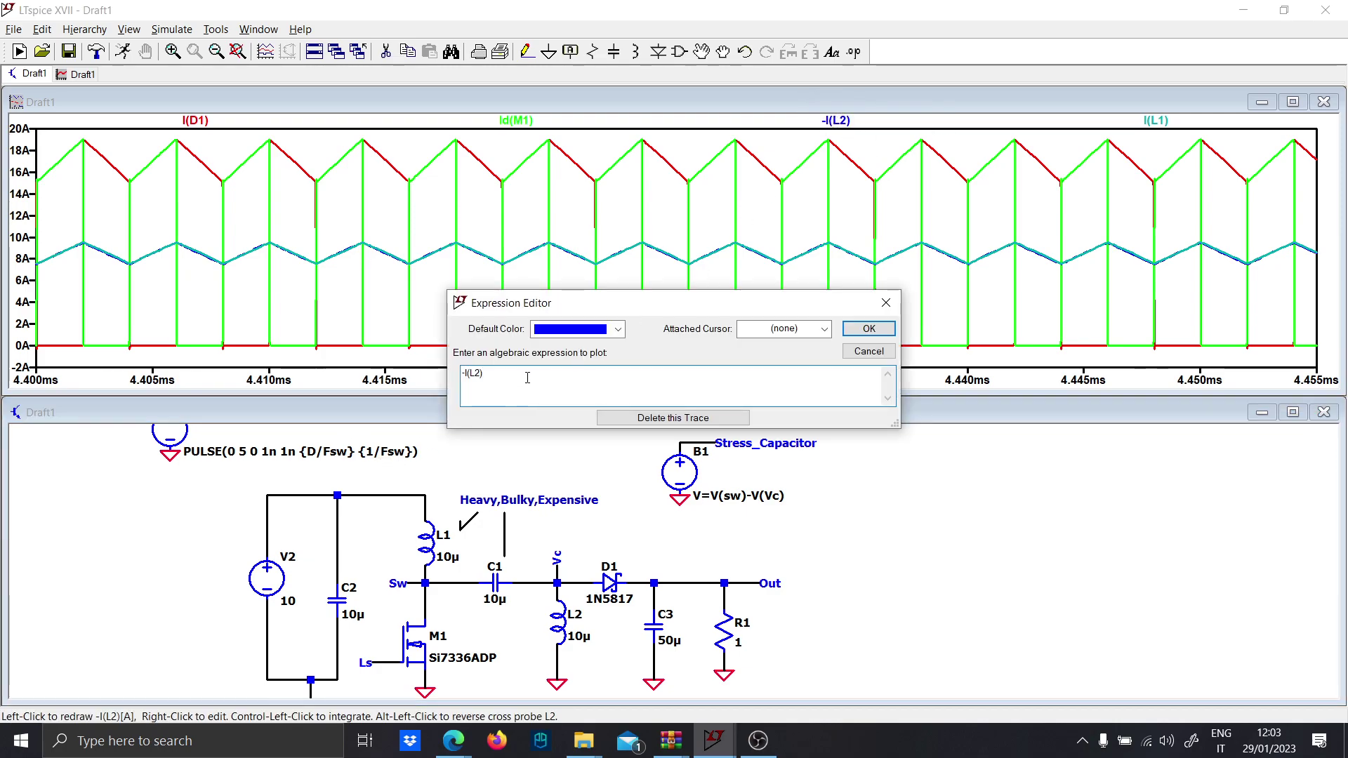
type("+")
key("Caps_Lock")
type("I")
key("Caps_Lock")
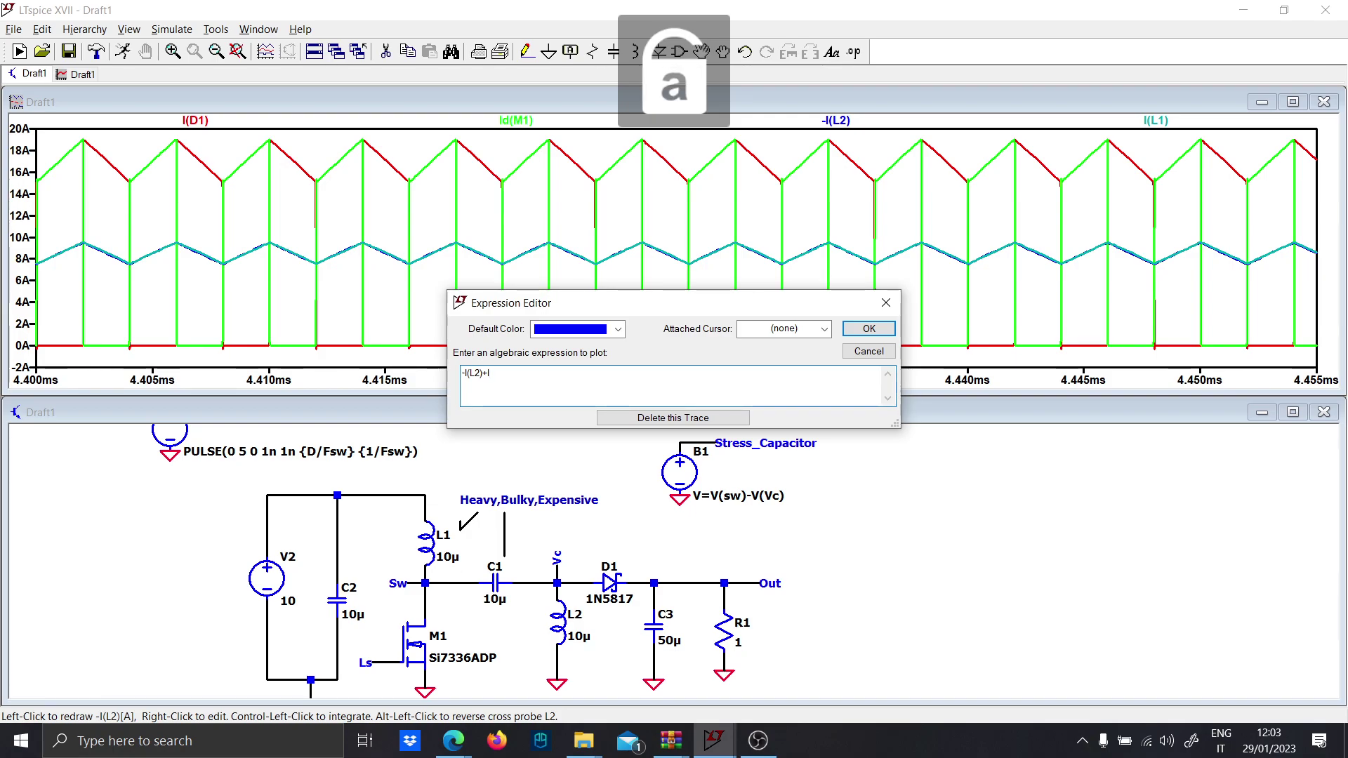
type("(L")
key("Caps_Lock")
type("1)")
key("Return")
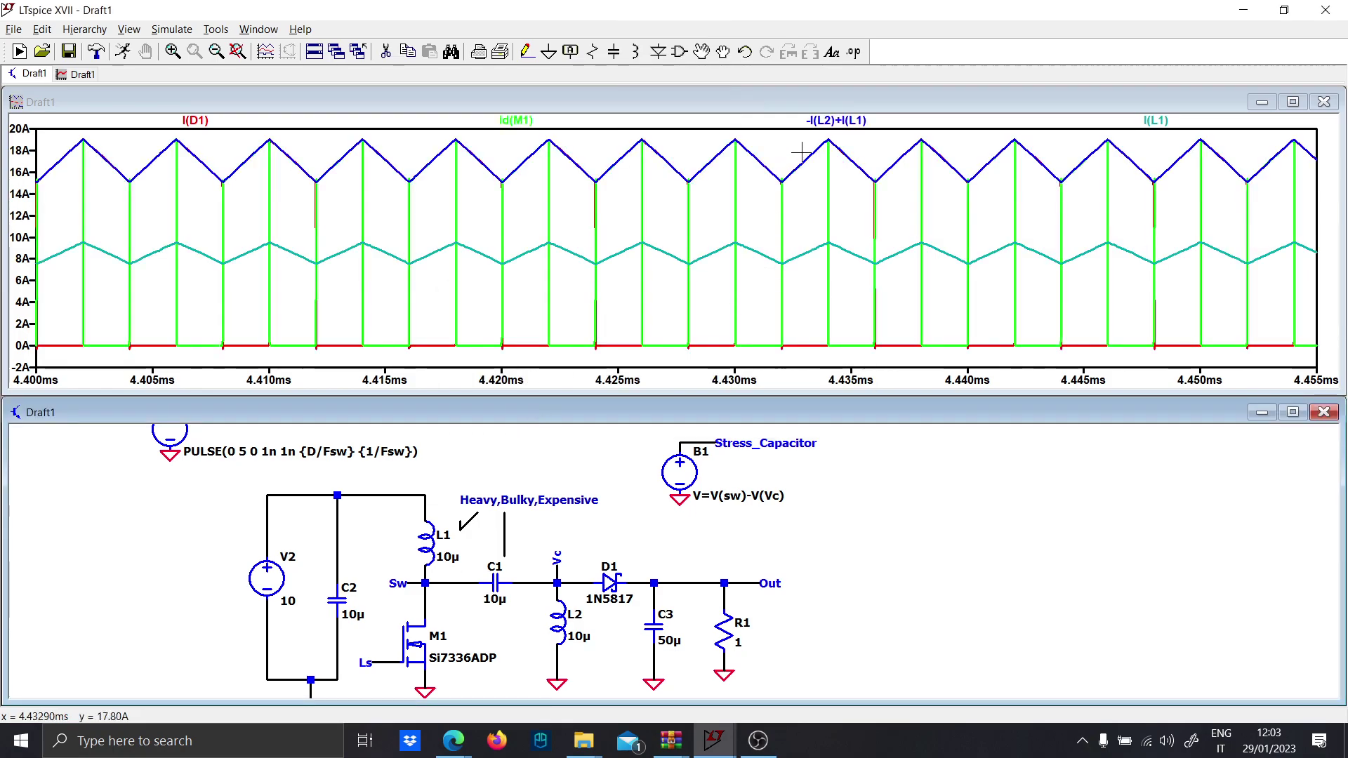
left_click_drag(34, 189, 1067, 134)
left_click_drag(350, 353, 51, 139)
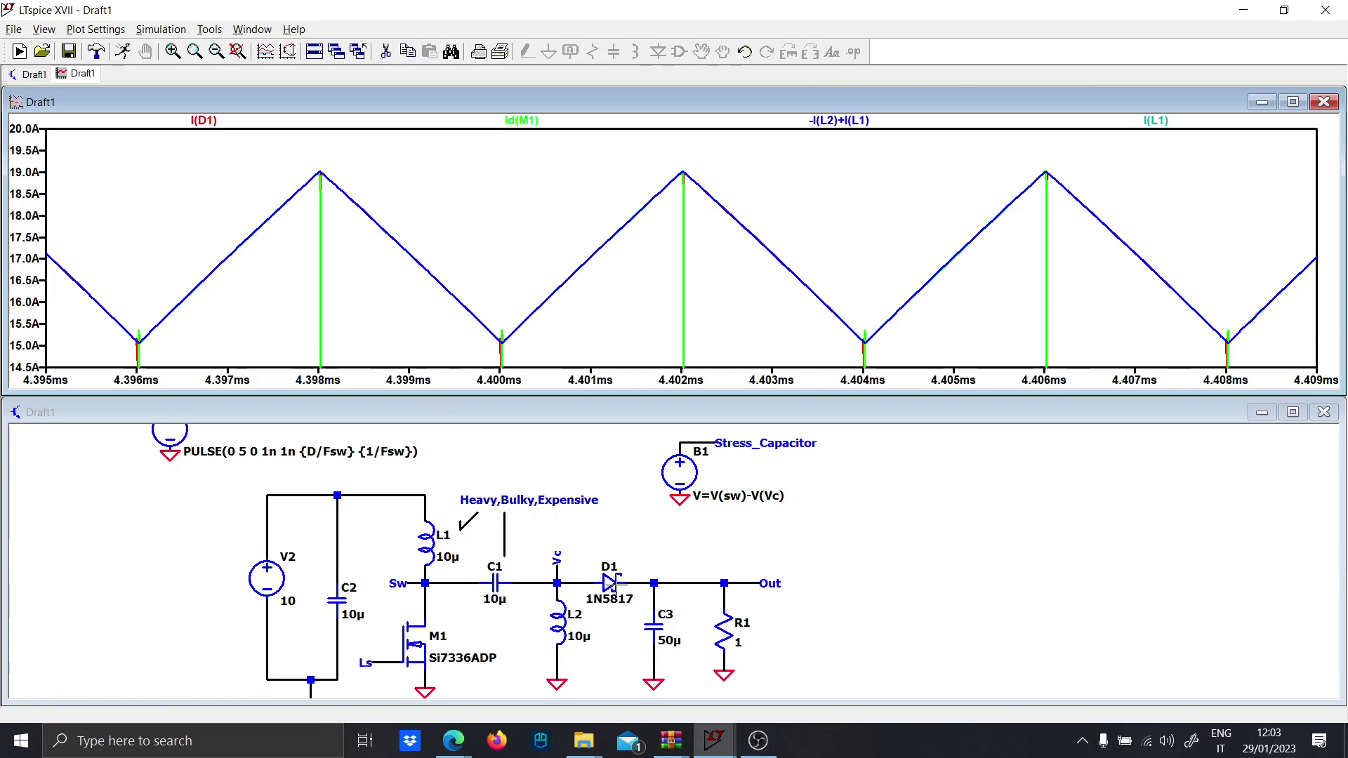
Step: Plot the Out voltage alone and fit the plot to the full 10 ms time range
left_click(723, 596)
left_click(723, 595)
right_click(455, 279)
left_click(488, 288)
Step: Set the duty cycle parameter D to 0.8
left_click_drag(351, 504, 394, 608)
left_click_drag(308, 498, 584, 617)
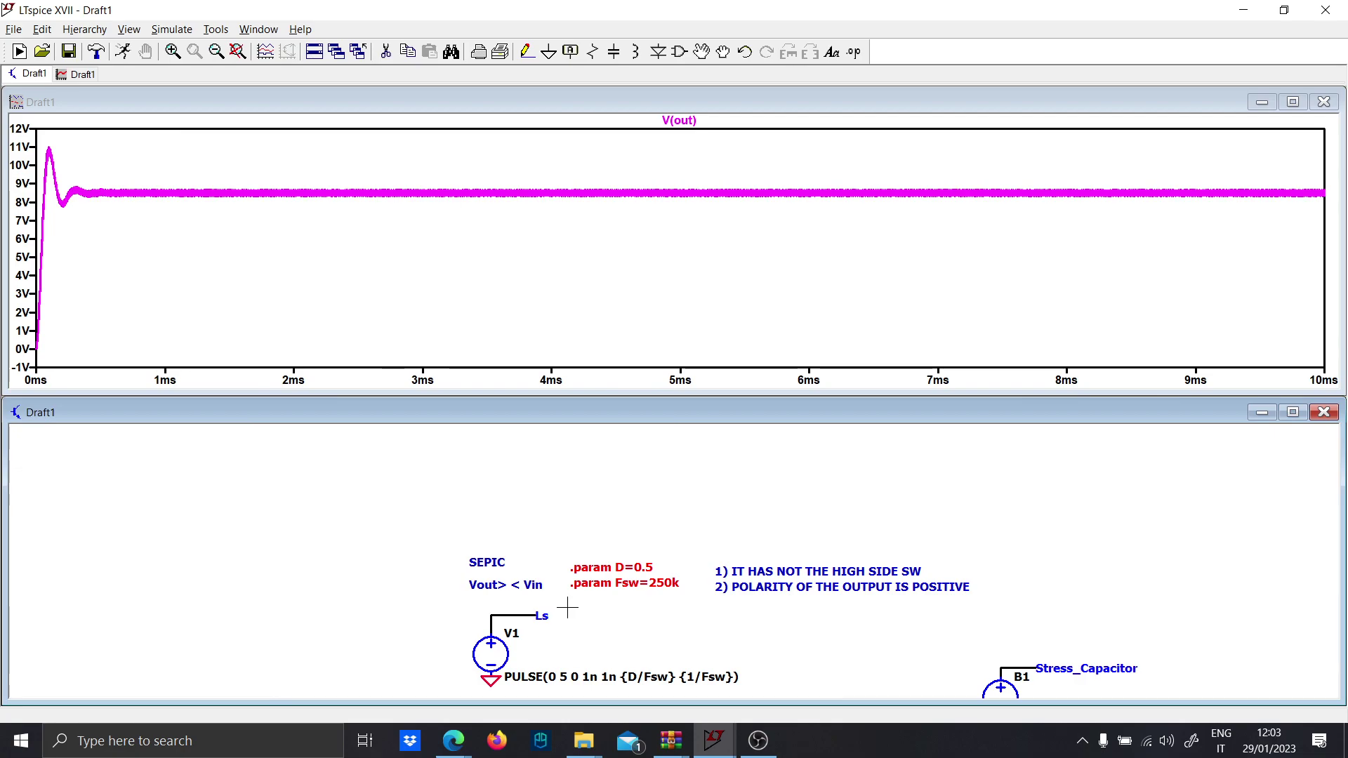
scroll(647, 608, "up", 1)
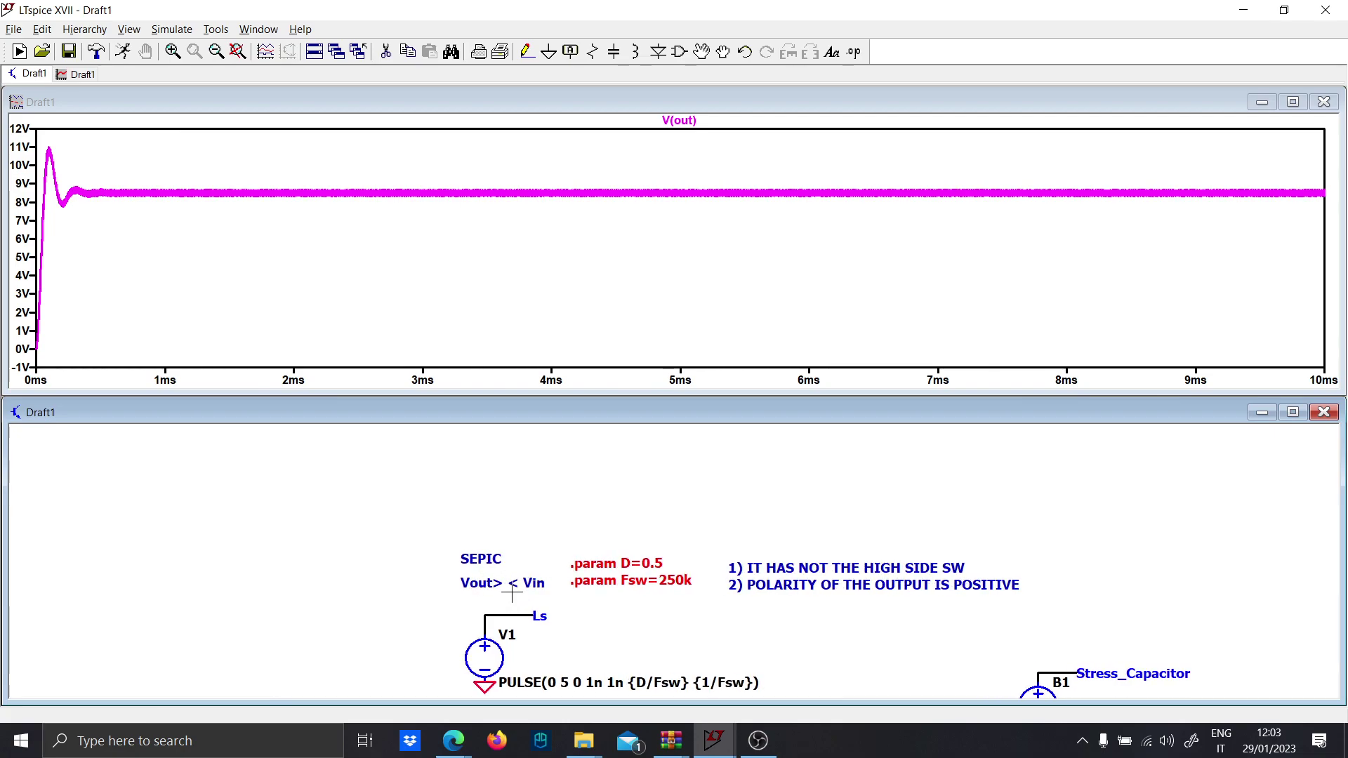
left_click_drag(603, 624, 419, 551)
left_click_drag(519, 577, 466, 557)
scroll(453, 511, "up", 1)
left_click_drag(452, 510, 495, 546)
right_click(452, 499)
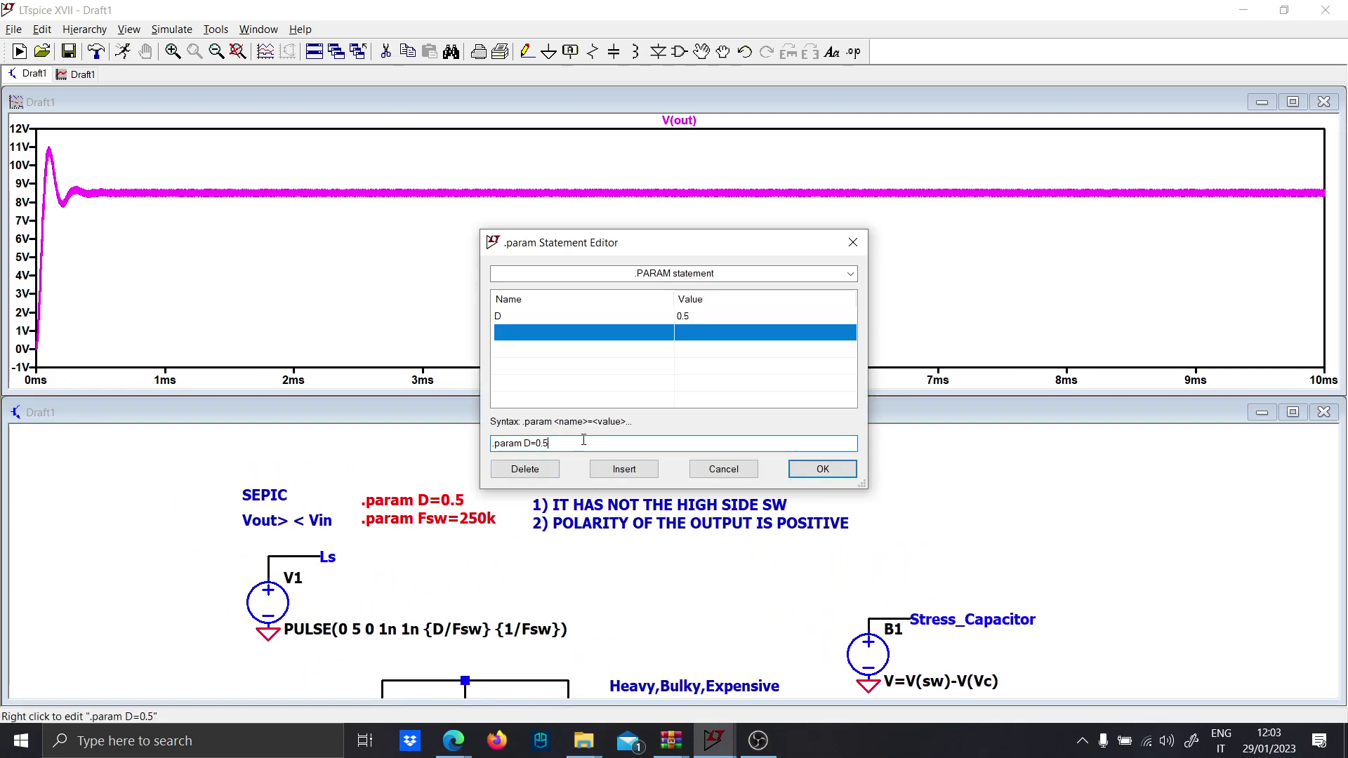
type("8")
key("Return")
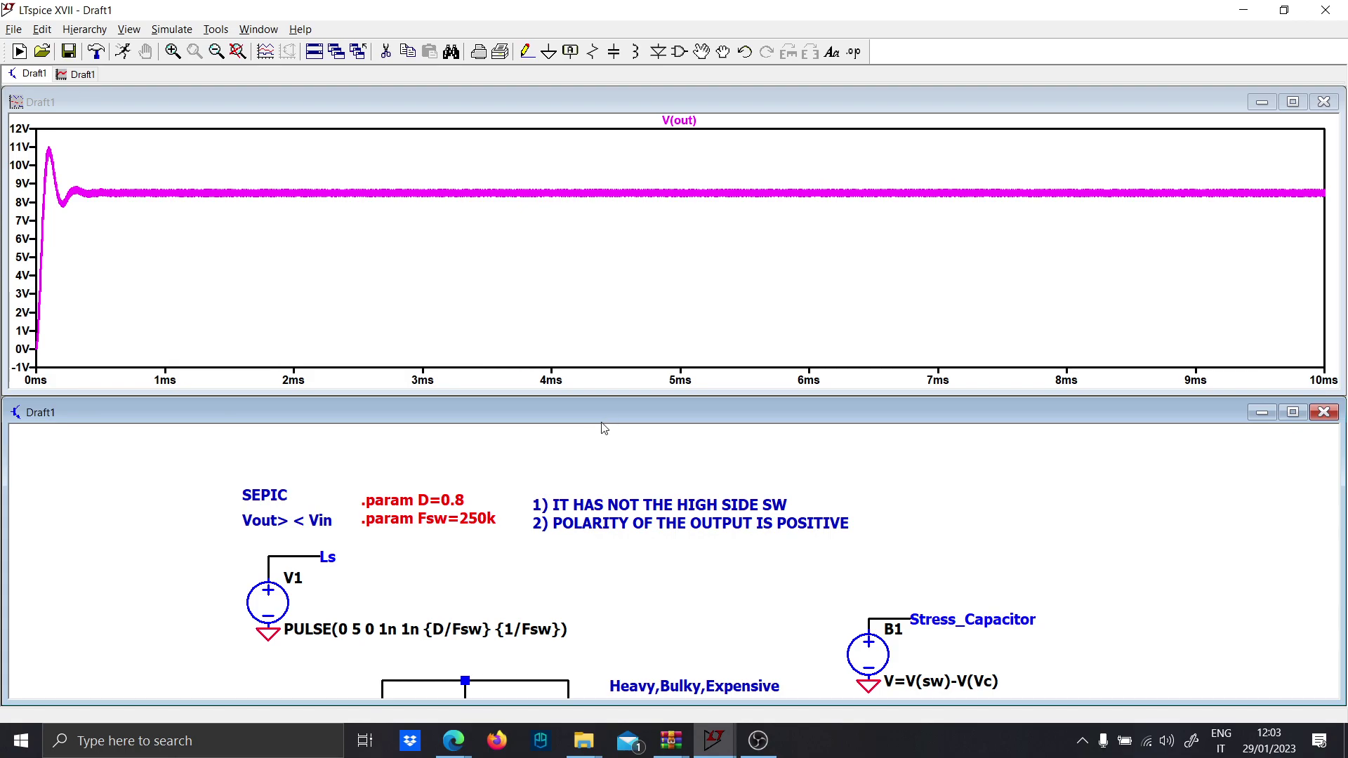
Step: Rerun the transient simulation and add the V2 input voltage to the Out voltage plot
left_click(123, 51)
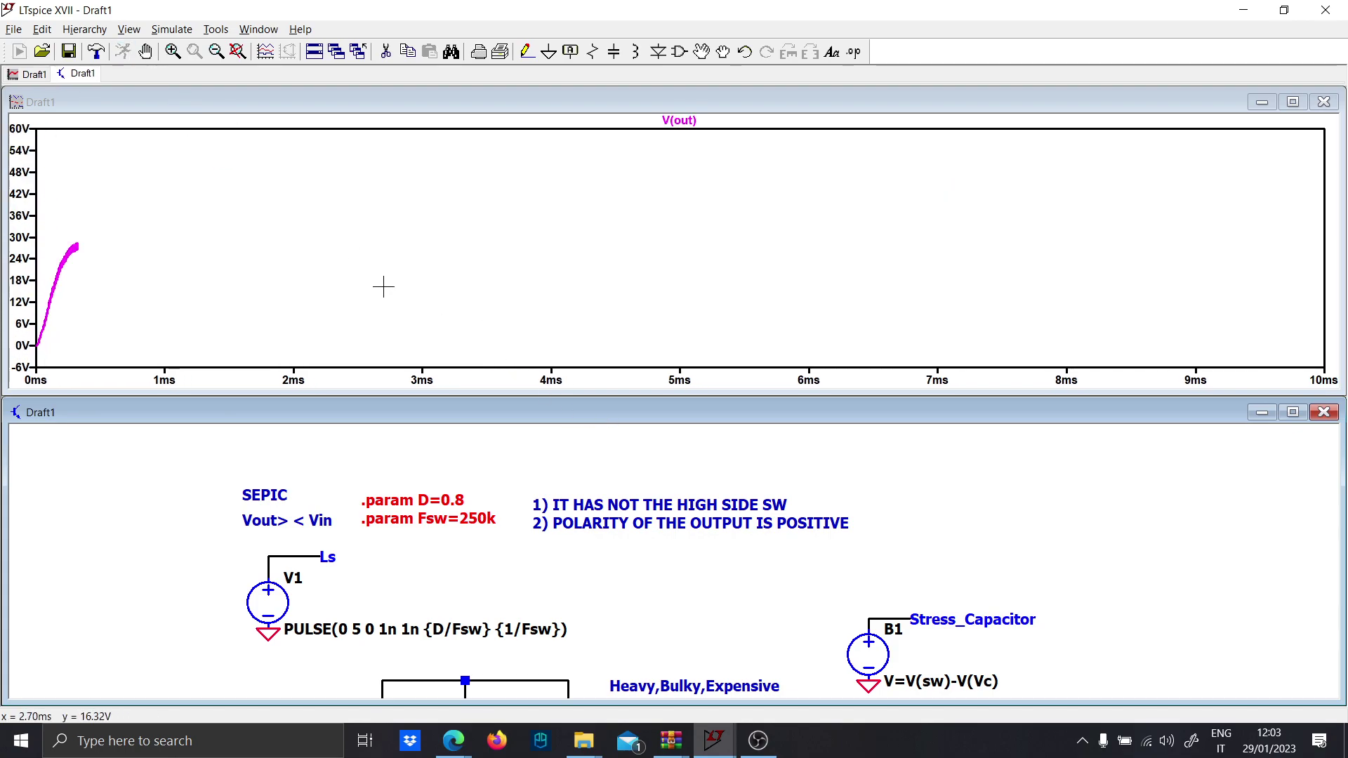
mouse_move(499, 578)
left_mouse_down()
mouse_move(466, 481)
mouse_move(414, 421)
left_mouse_up()
scroll(479, 520, "down", 1)
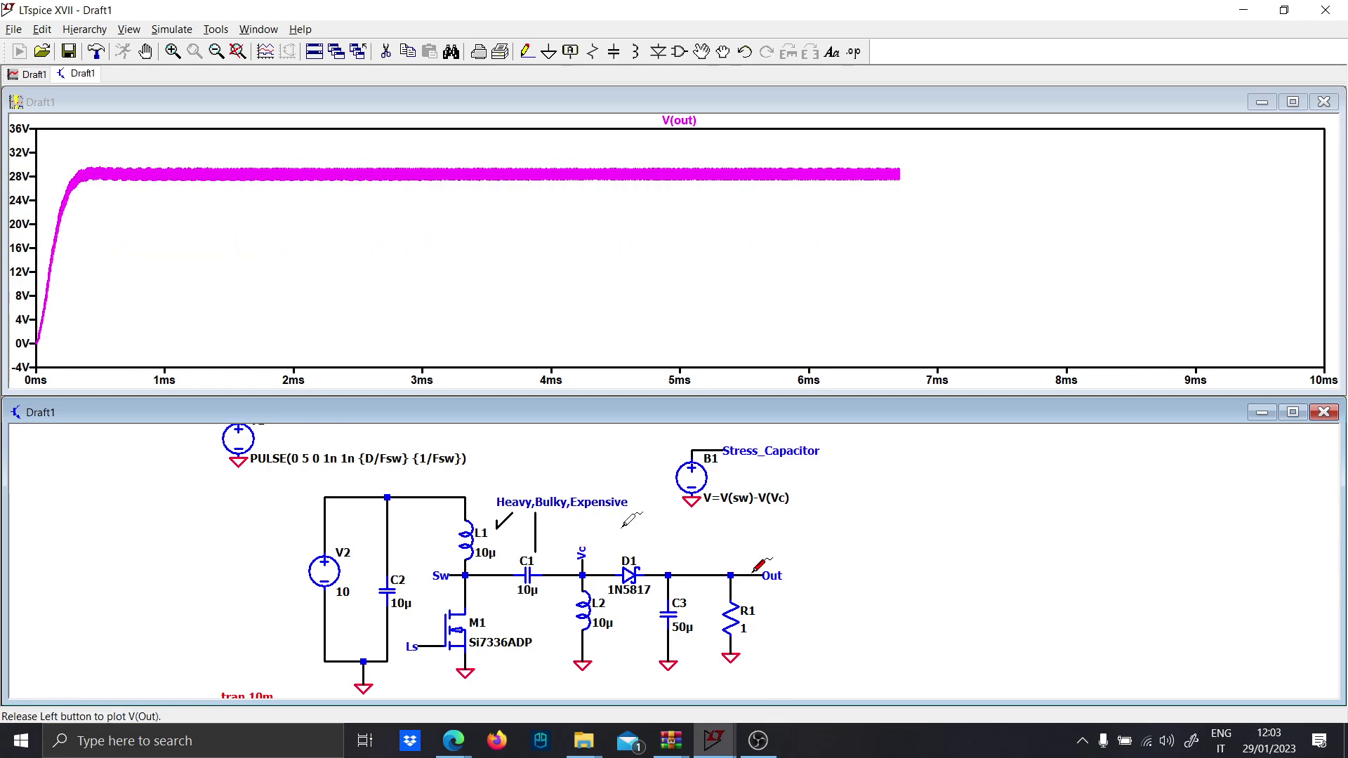
left_click(323, 497)
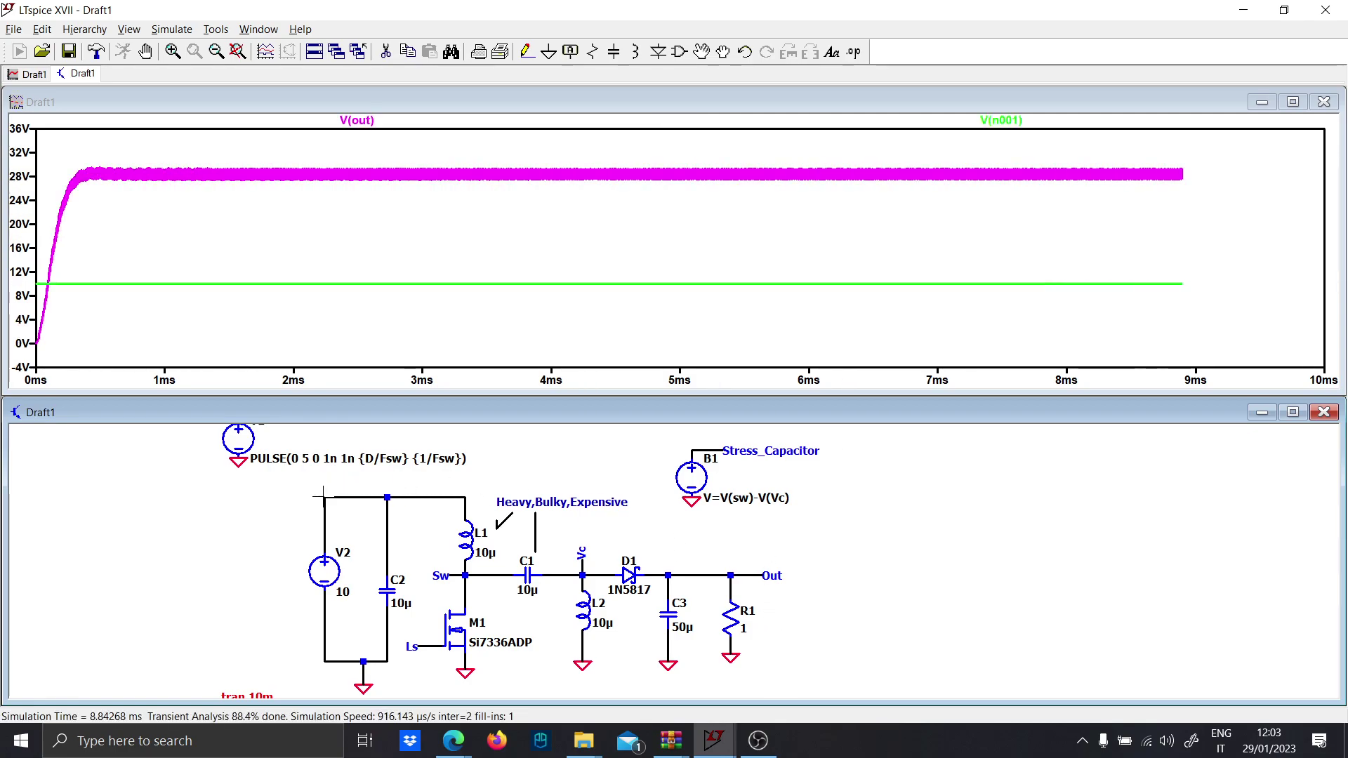
Step: Set the duty cycle parameter D to 0.3 and rerun the transient simulation
left_click_drag(229, 487, 256, 658)
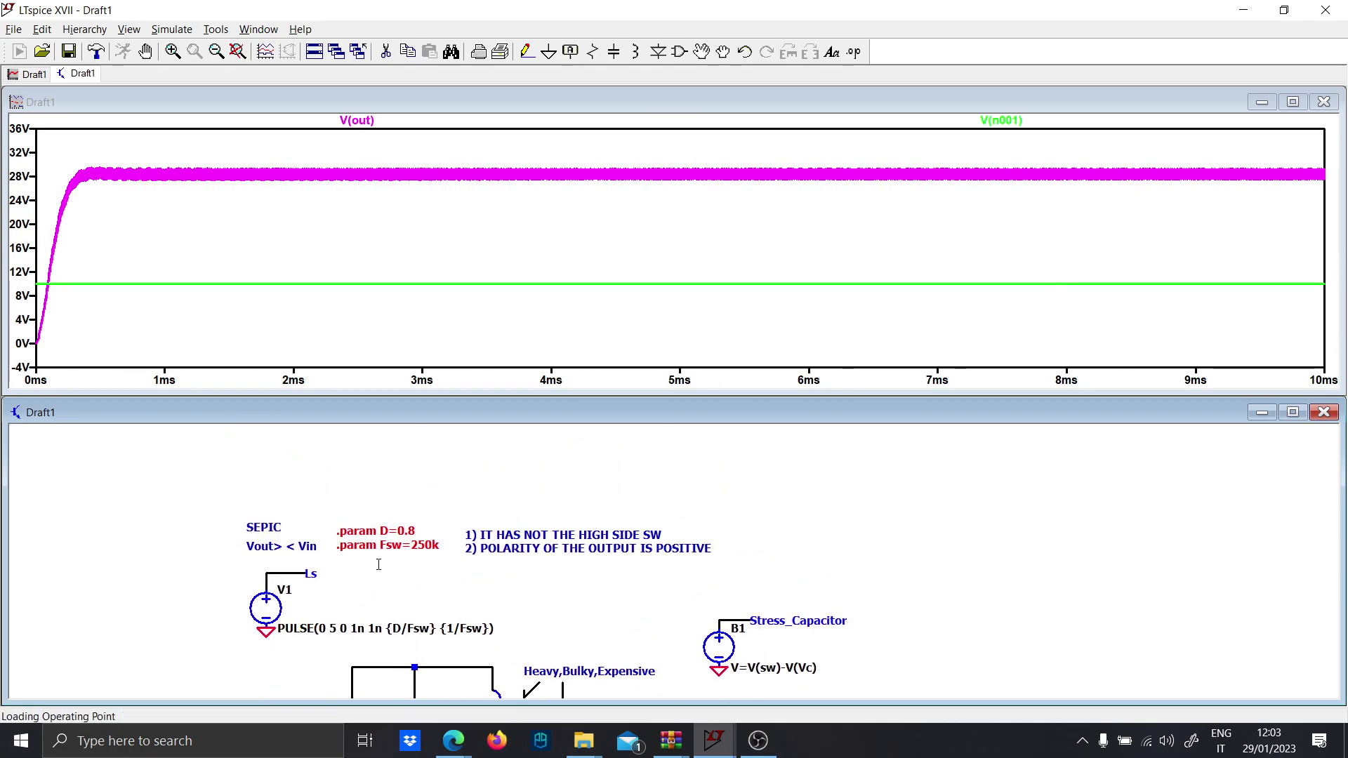
right_click(414, 528)
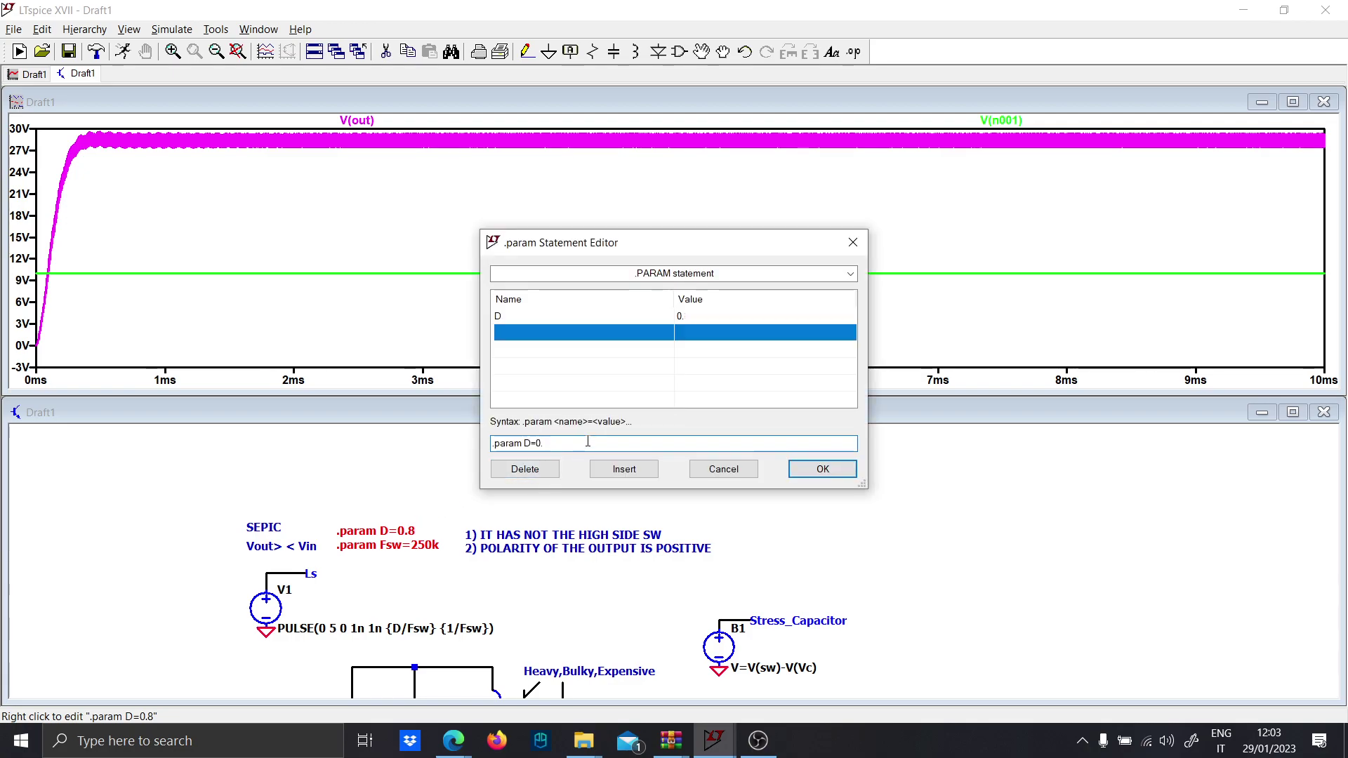
key("Return")
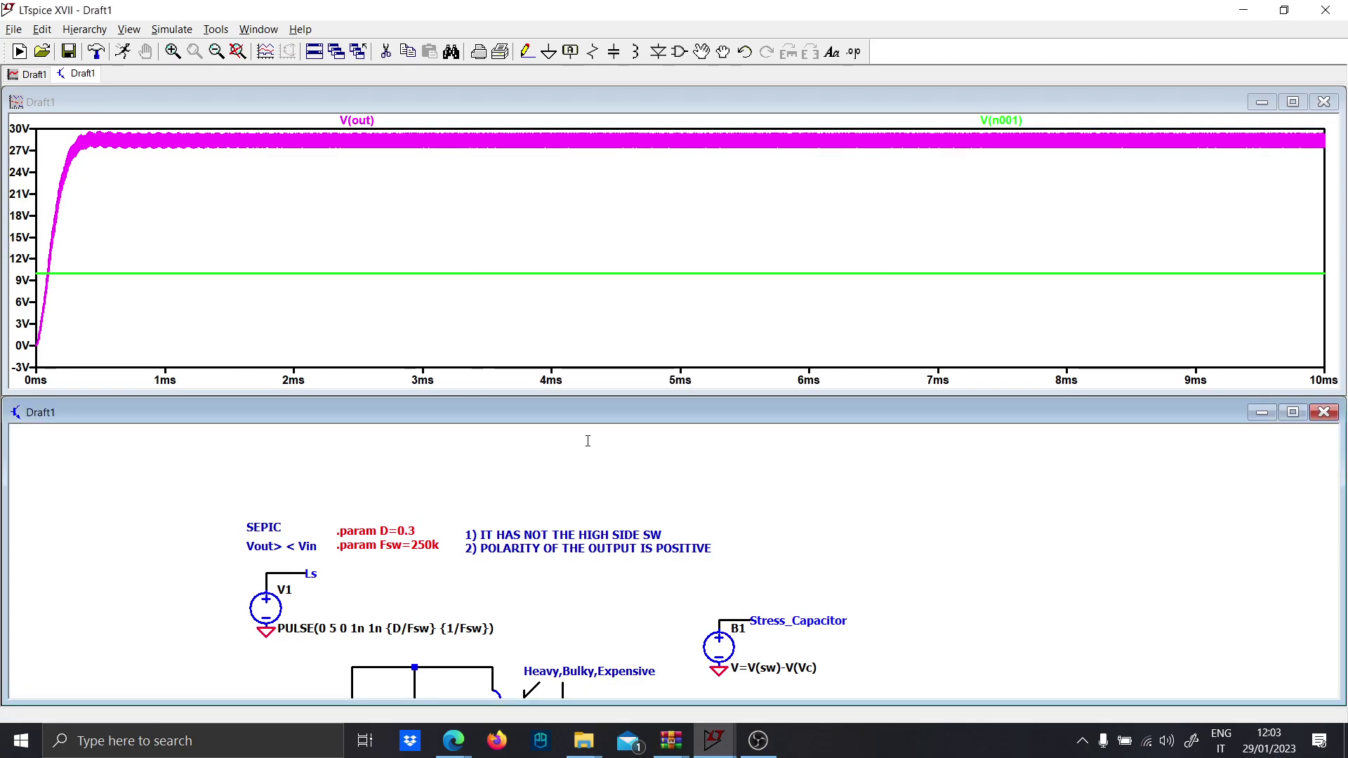
left_click(122, 52)
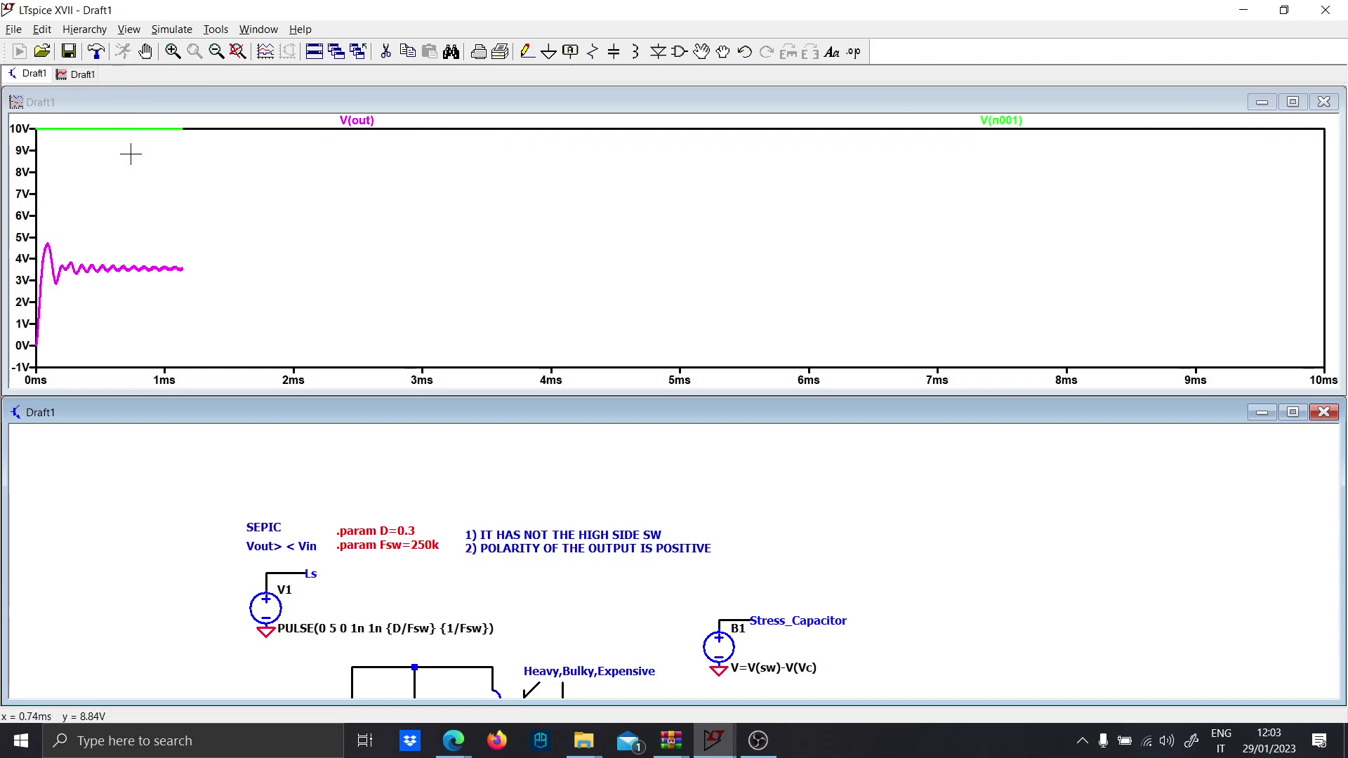
Step: Add the current through L2 to the plot and narrow the time range to about 6.42 to 6.56 ms
left_click_drag(484, 570, 458, 494)
scroll(481, 575, "down", 1)
left_click_drag(481, 575, 447, 485)
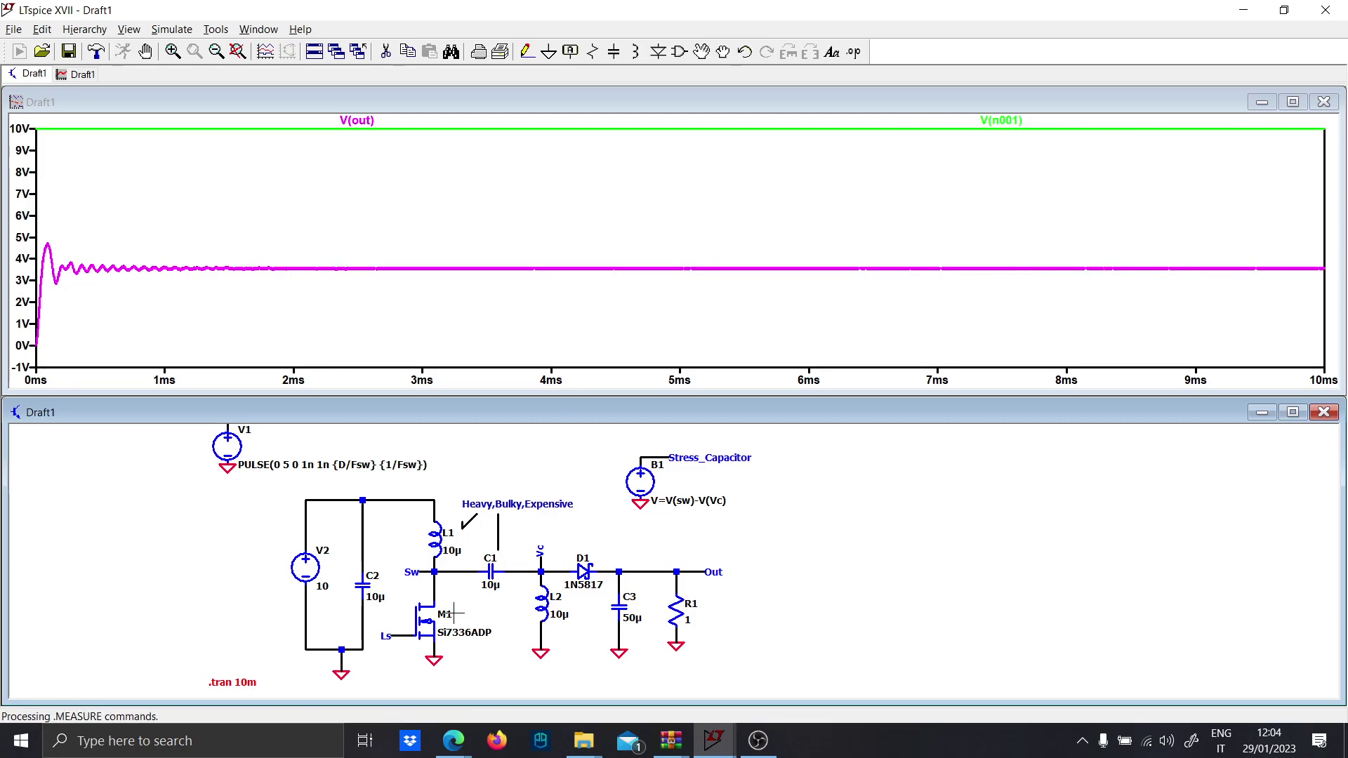
left_click(545, 578)
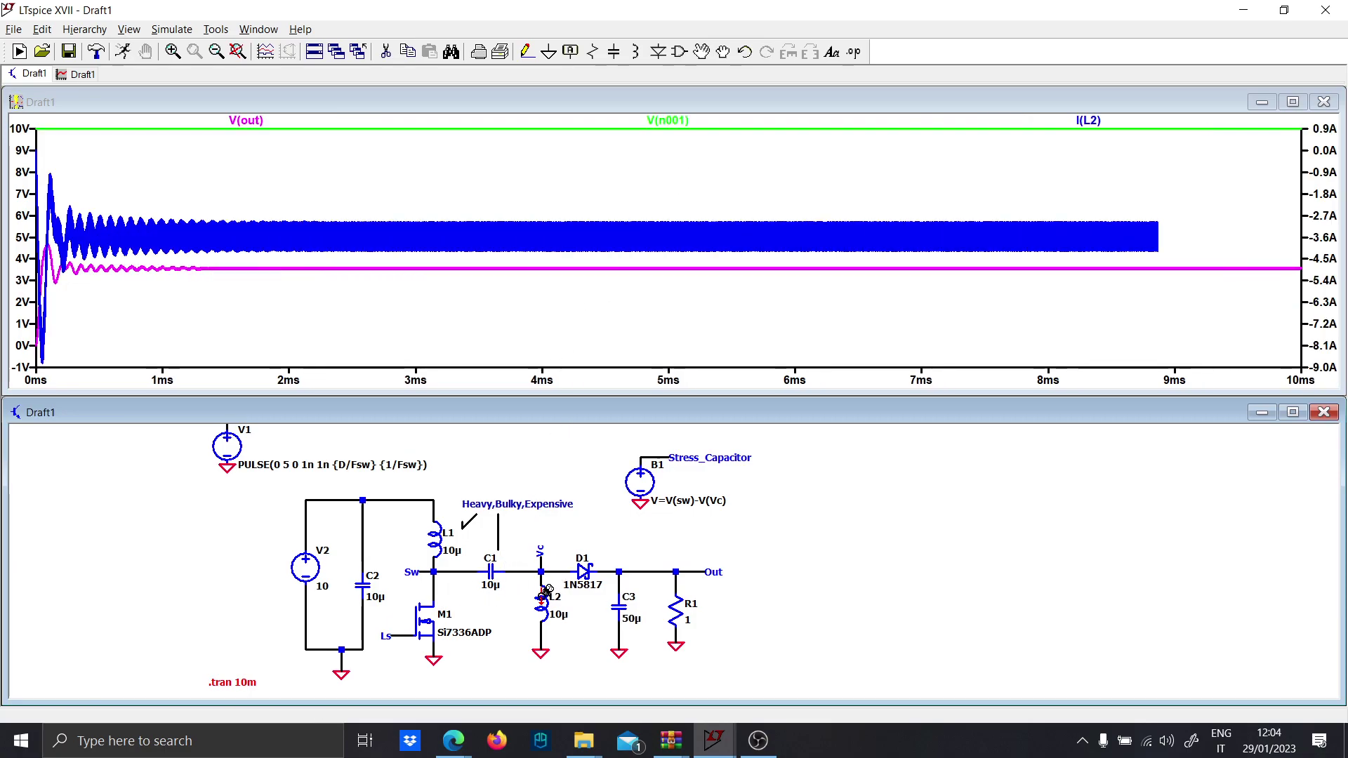
left_click(850, 206)
left_click_drag(851, 206, 866, 268)
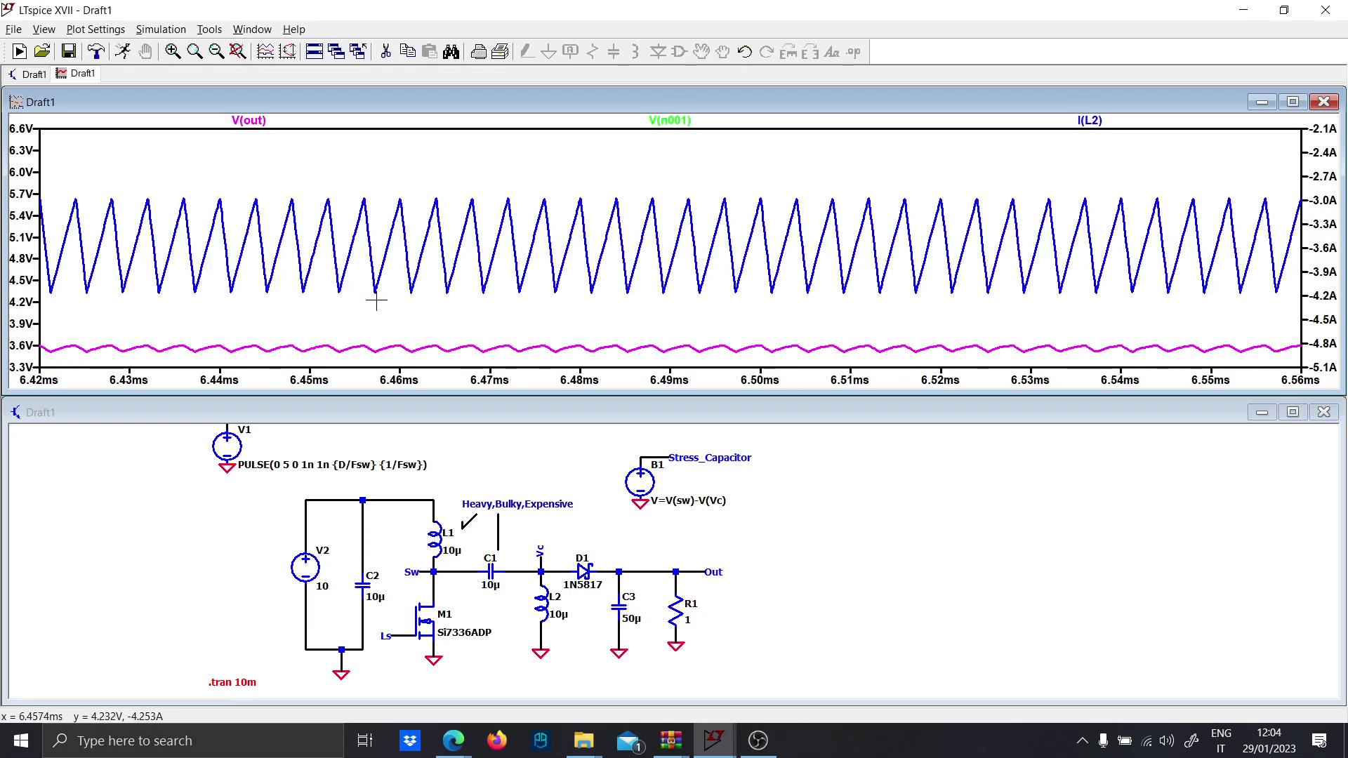
Step: Change the plotted time range to about 5.170 to 5.230 ms and add the current through L1
left_click_drag(463, 199, 466, 177)
right_click(489, 194)
right_click(324, 183)
left_click(354, 193)
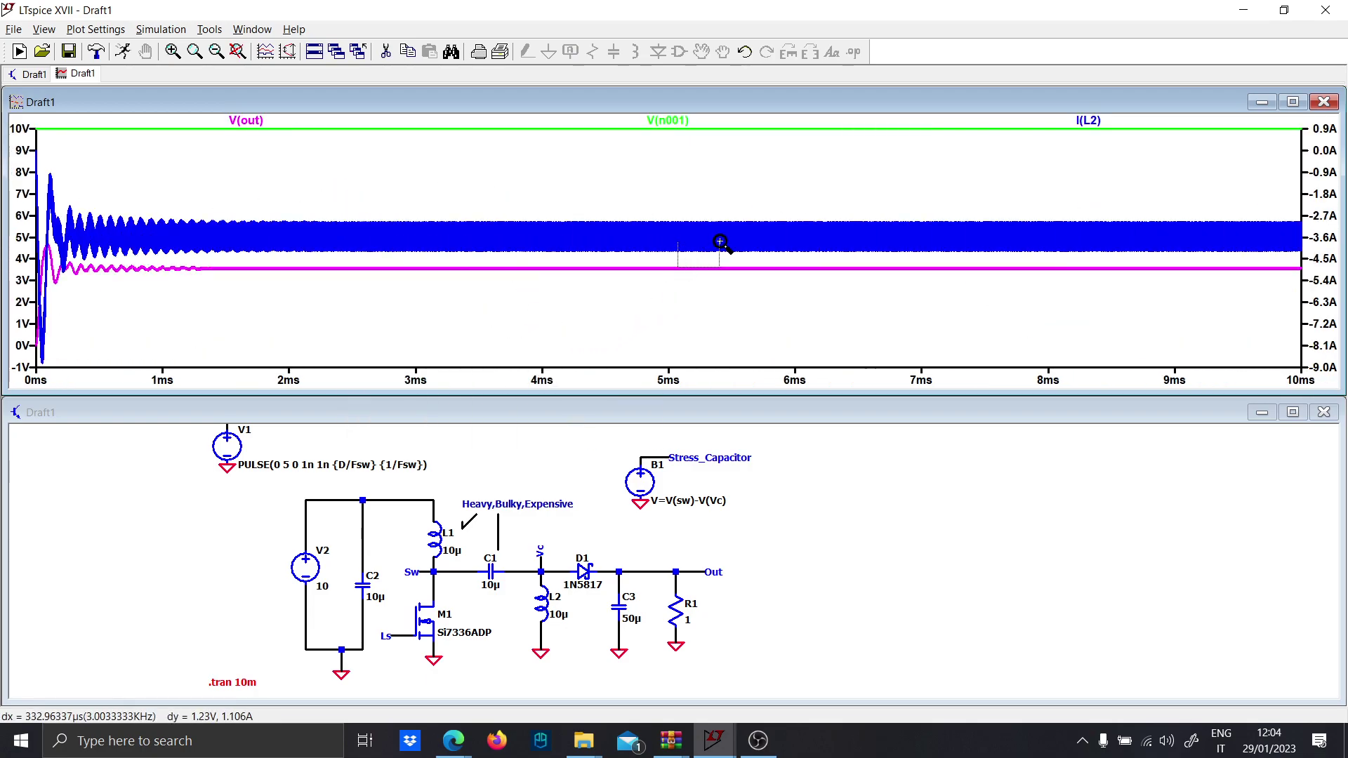
left_click_drag(673, 274, 728, 202)
left_click_drag(423, 299, 579, 168)
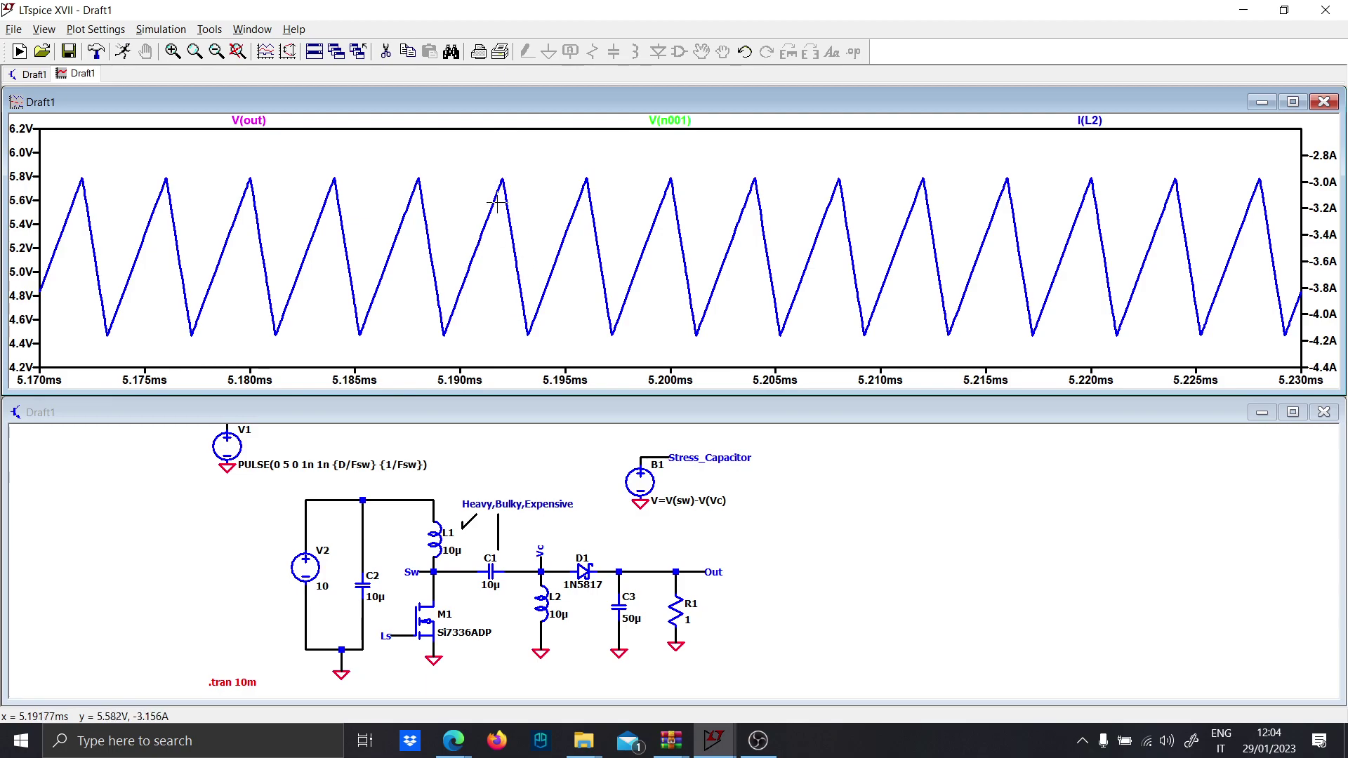
left_click(434, 541)
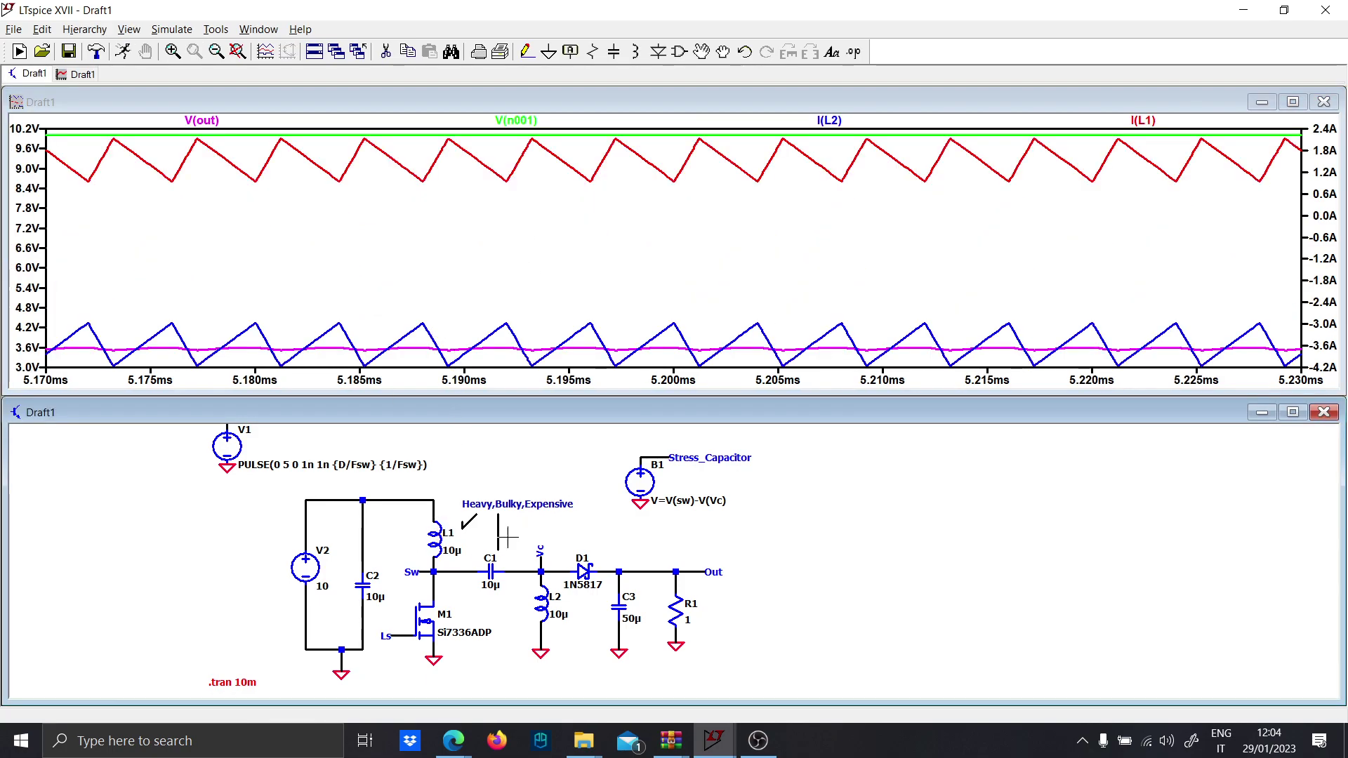
Step: Plot only the Vc voltage with the L2 current and narrow the time range to about 5.184 to 5.198 ms
left_click(541, 571)
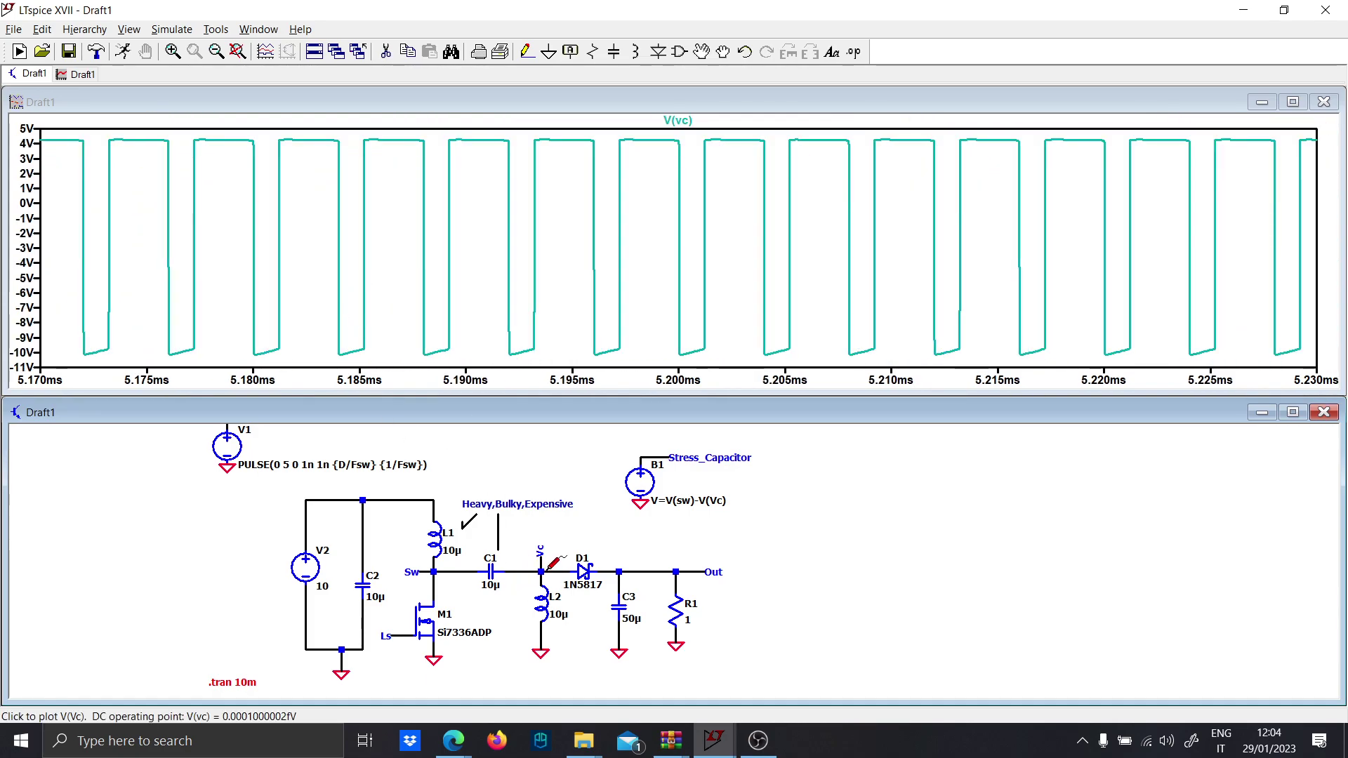
left_click(544, 602)
left_click_drag(344, 354, 609, 132)
Step: Set the switching frequency parameter Fsw to 500k
left_click_drag(436, 465, 552, 589)
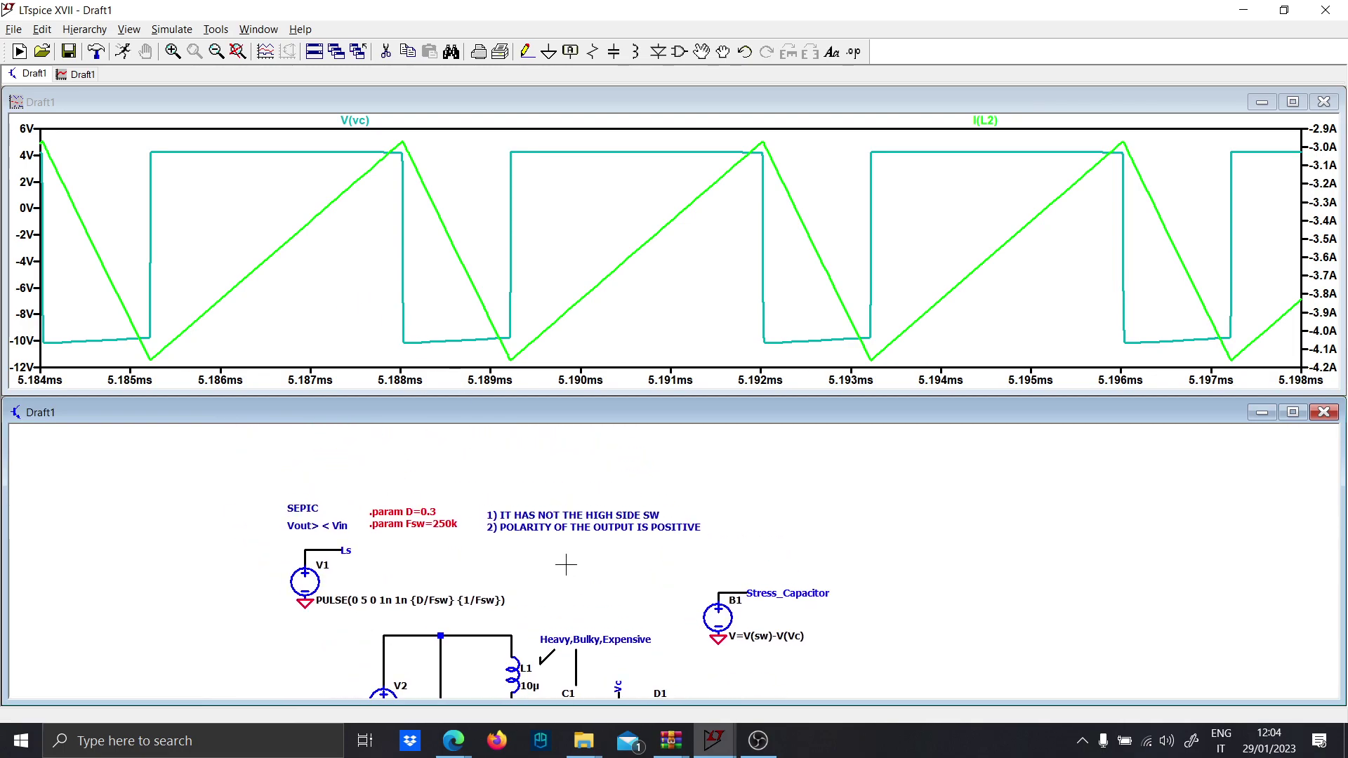
right_click(425, 511)
key("Escape")
right_click(442, 525)
key("Escape")
right_click(443, 525)
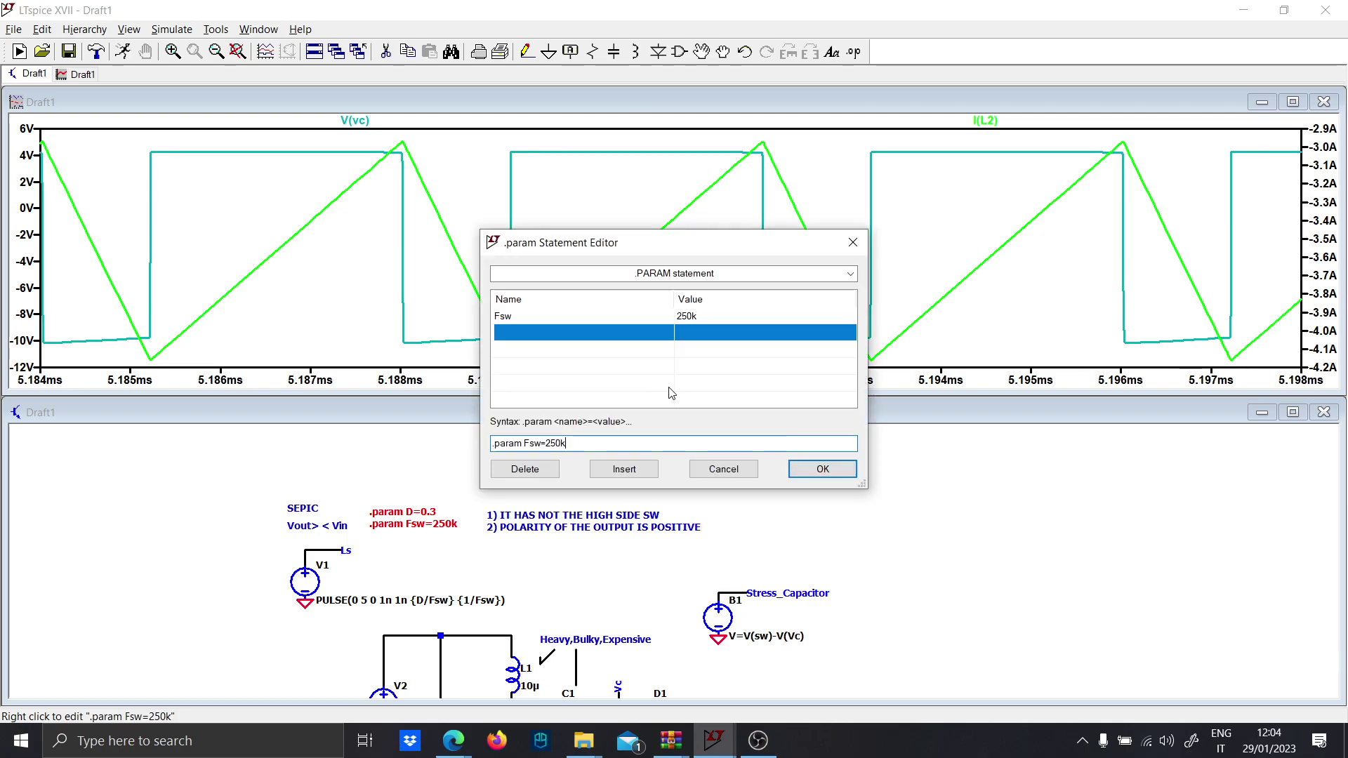
left_click_drag(551, 446, 546, 444)
type("500k")
key("Return")
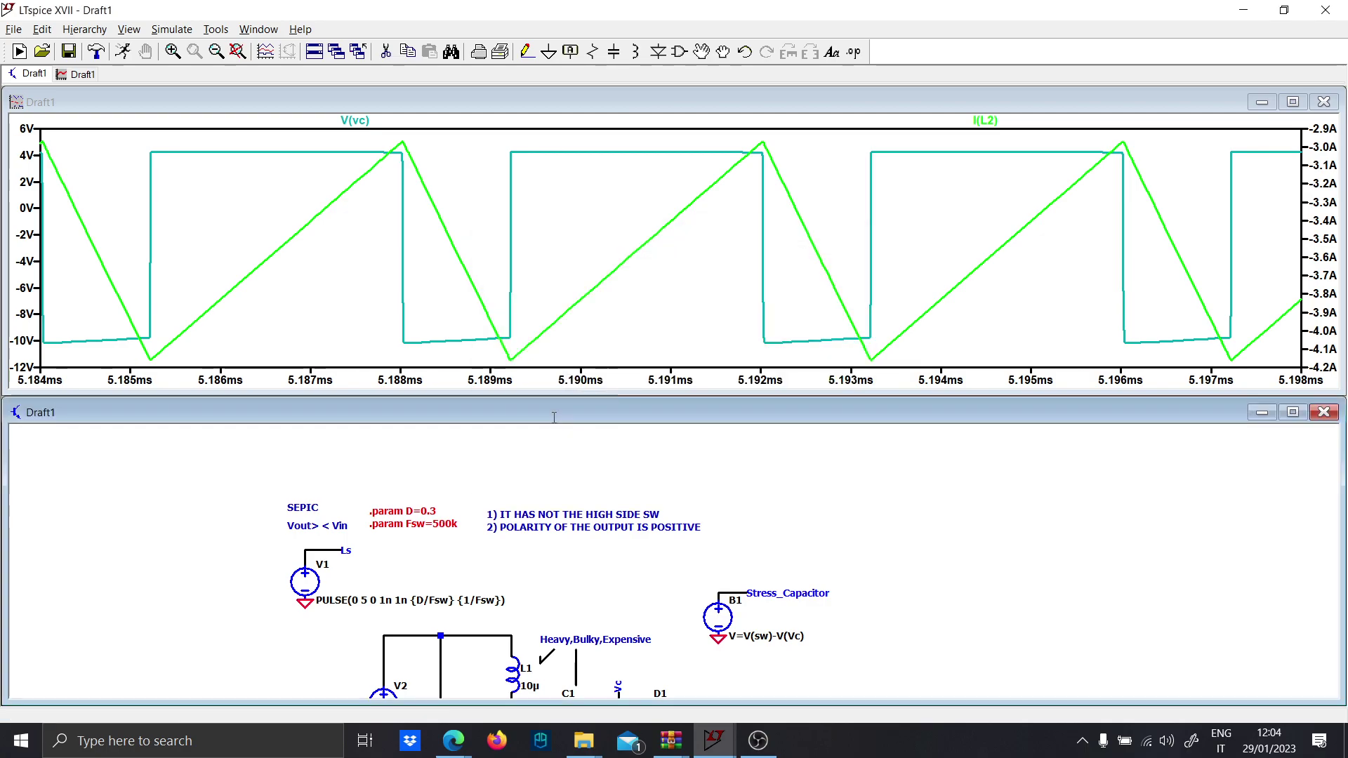
Step: Plot the voltage at the Out net alone
scroll(716, 615, "down", 1)
left_click_drag(690, 588, 658, 492)
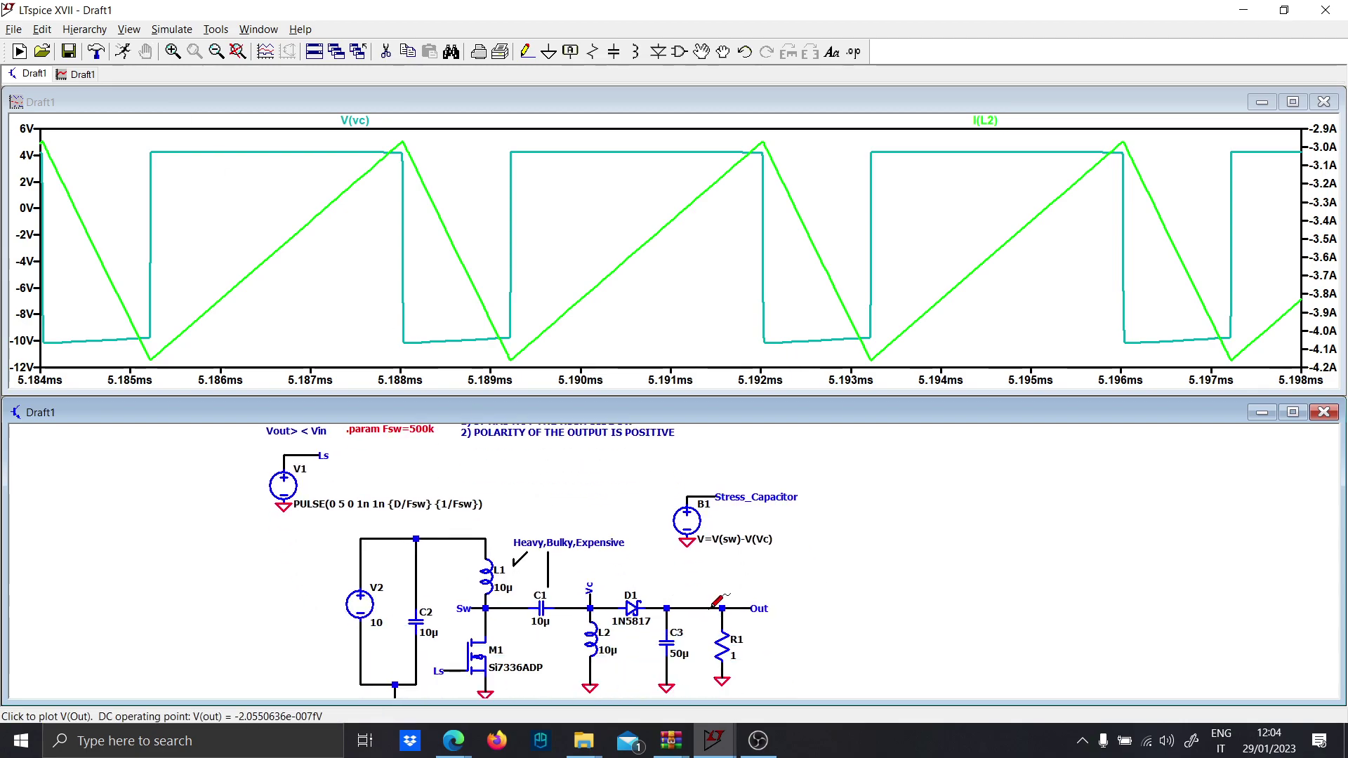
left_click(737, 609)
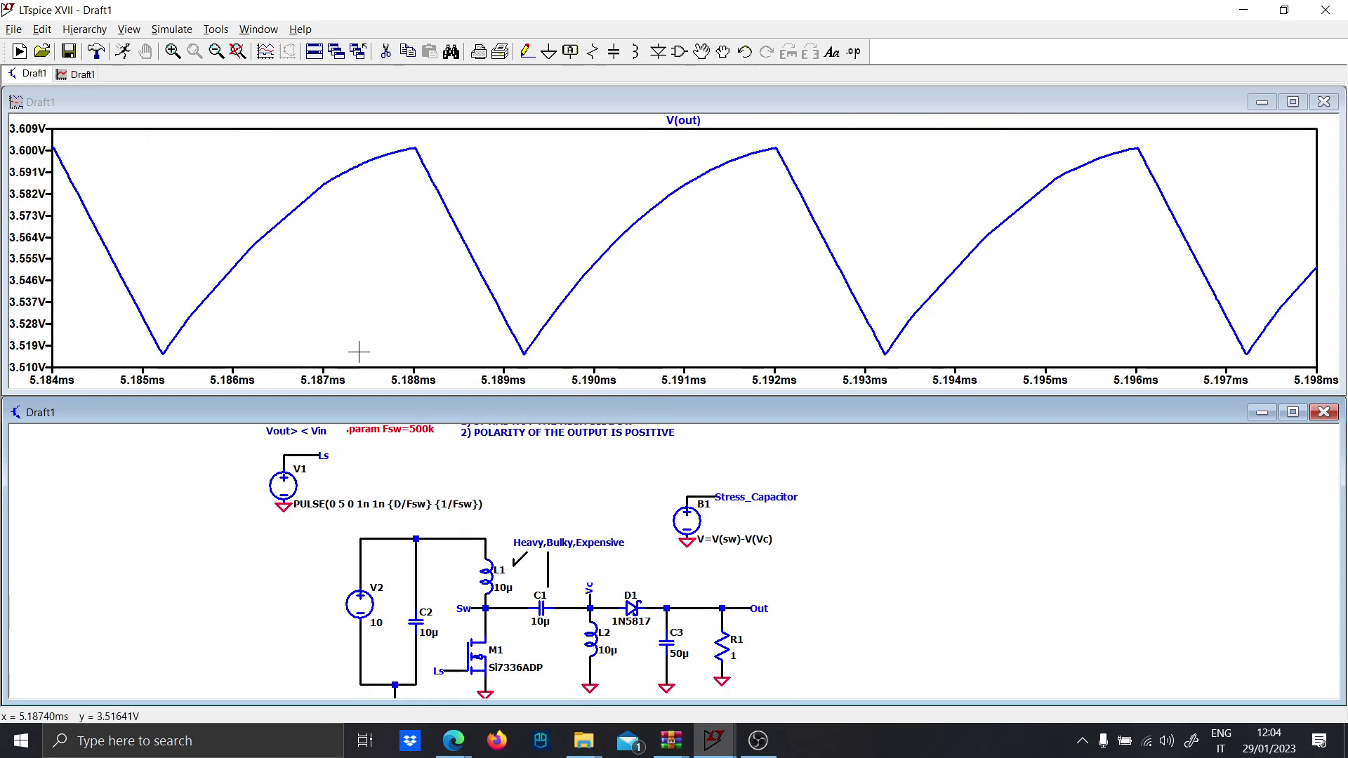
Step: Run the simulation with Fsw at 500k and show the Out voltage over its full range
left_click(128, 52)
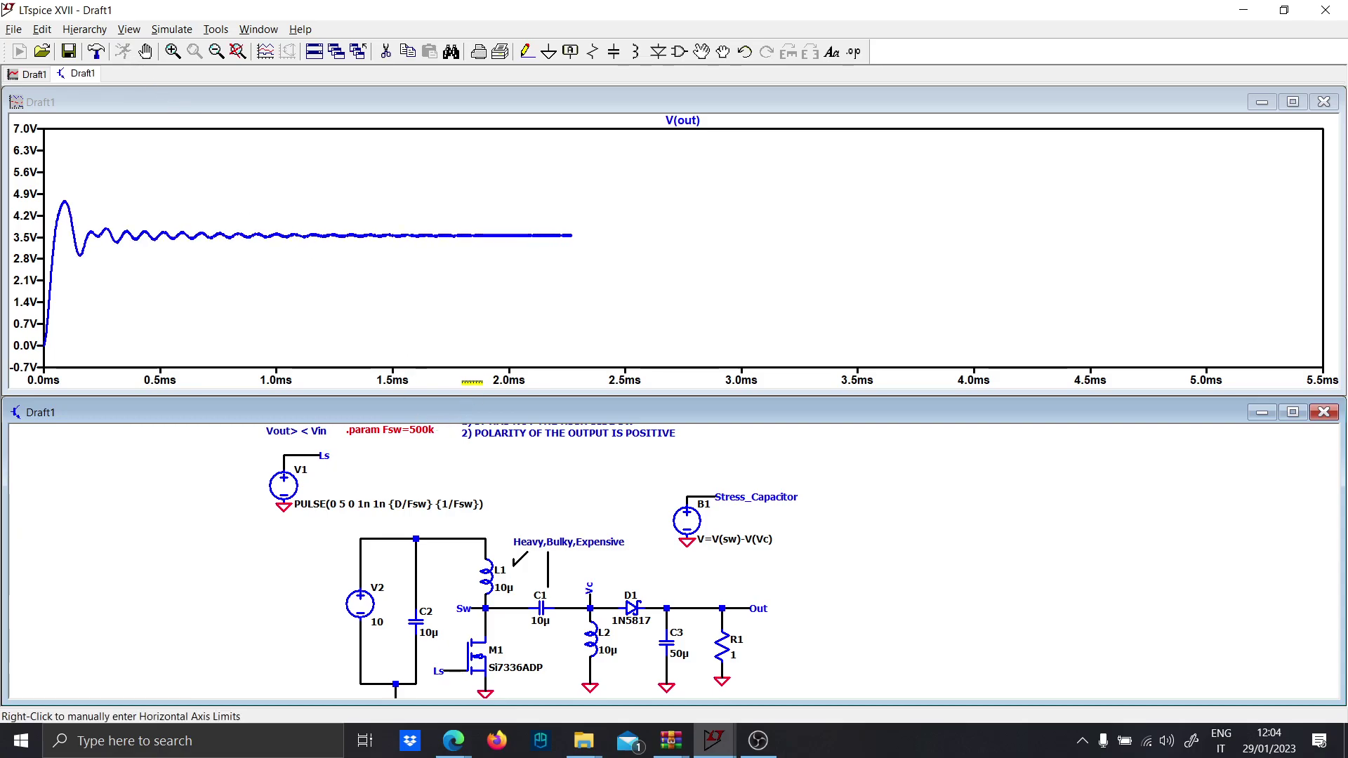
scroll(525, 495, "down", 2)
left_click_drag(518, 502, 529, 538)
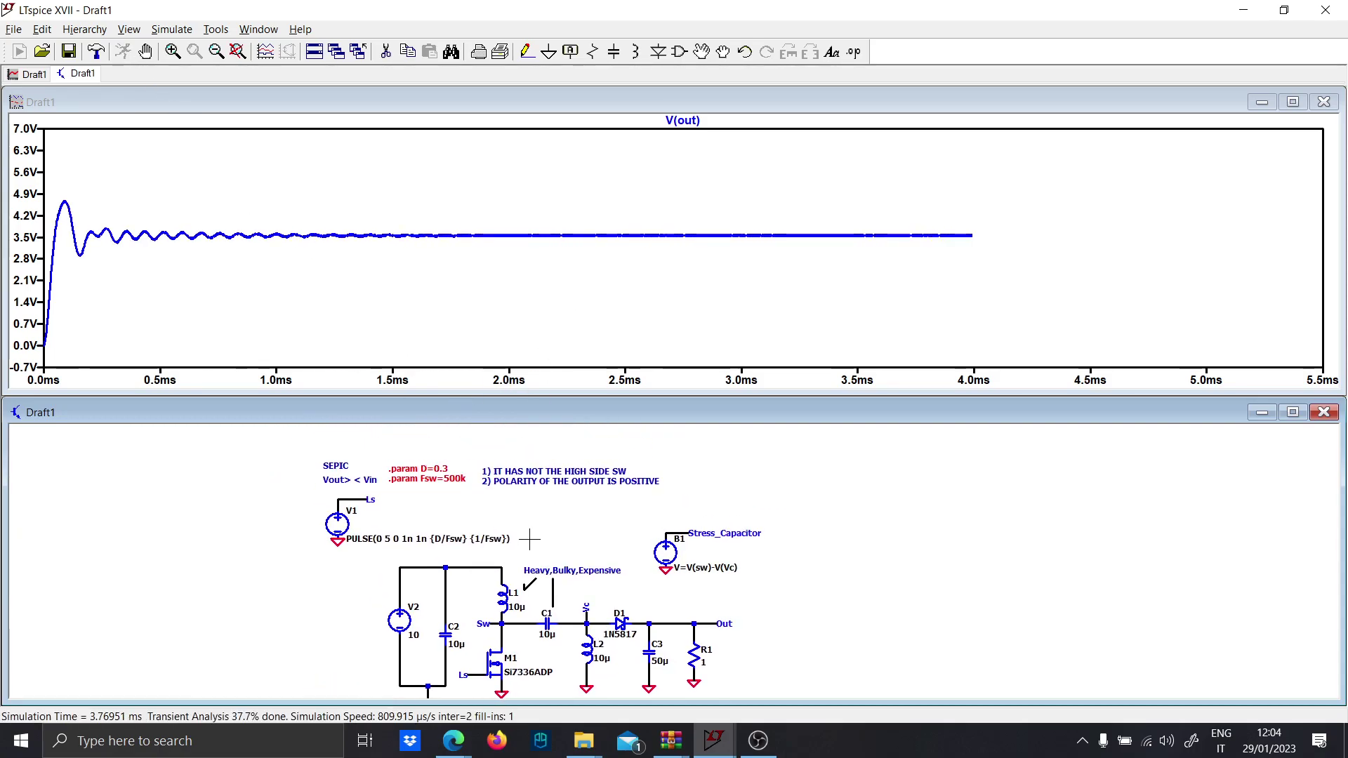
scroll(645, 552, "up", 1)
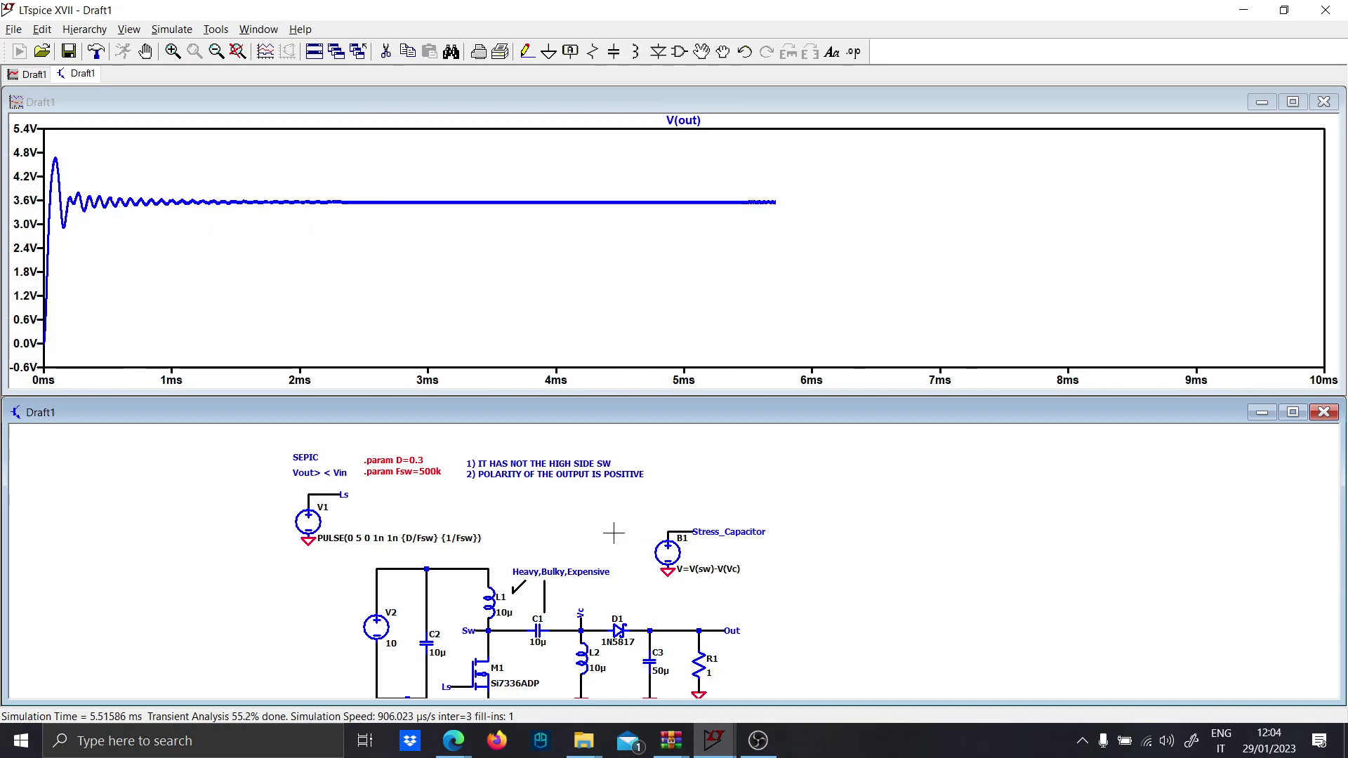
scroll(617, 533, "down", 1)
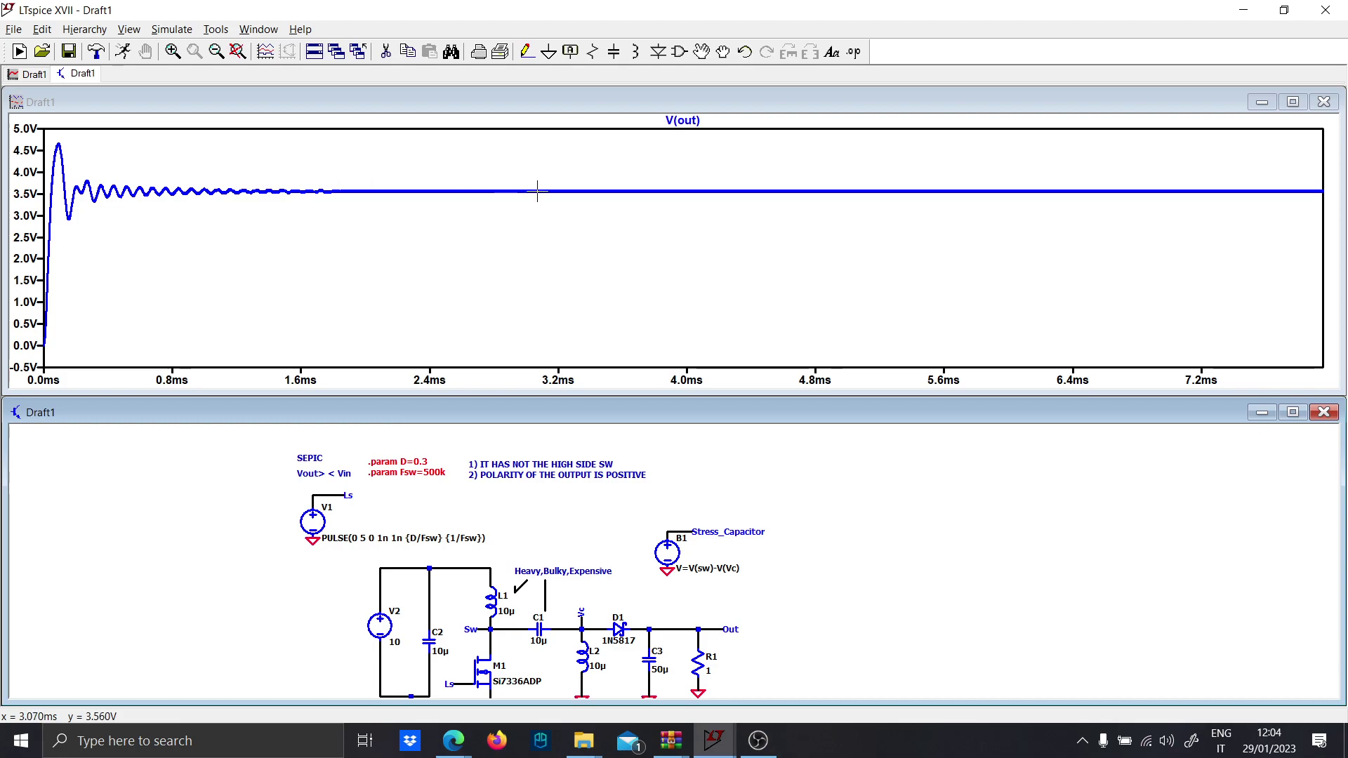
left_click_drag(583, 184, 642, 209)
right_click(497, 191)
left_click(512, 205)
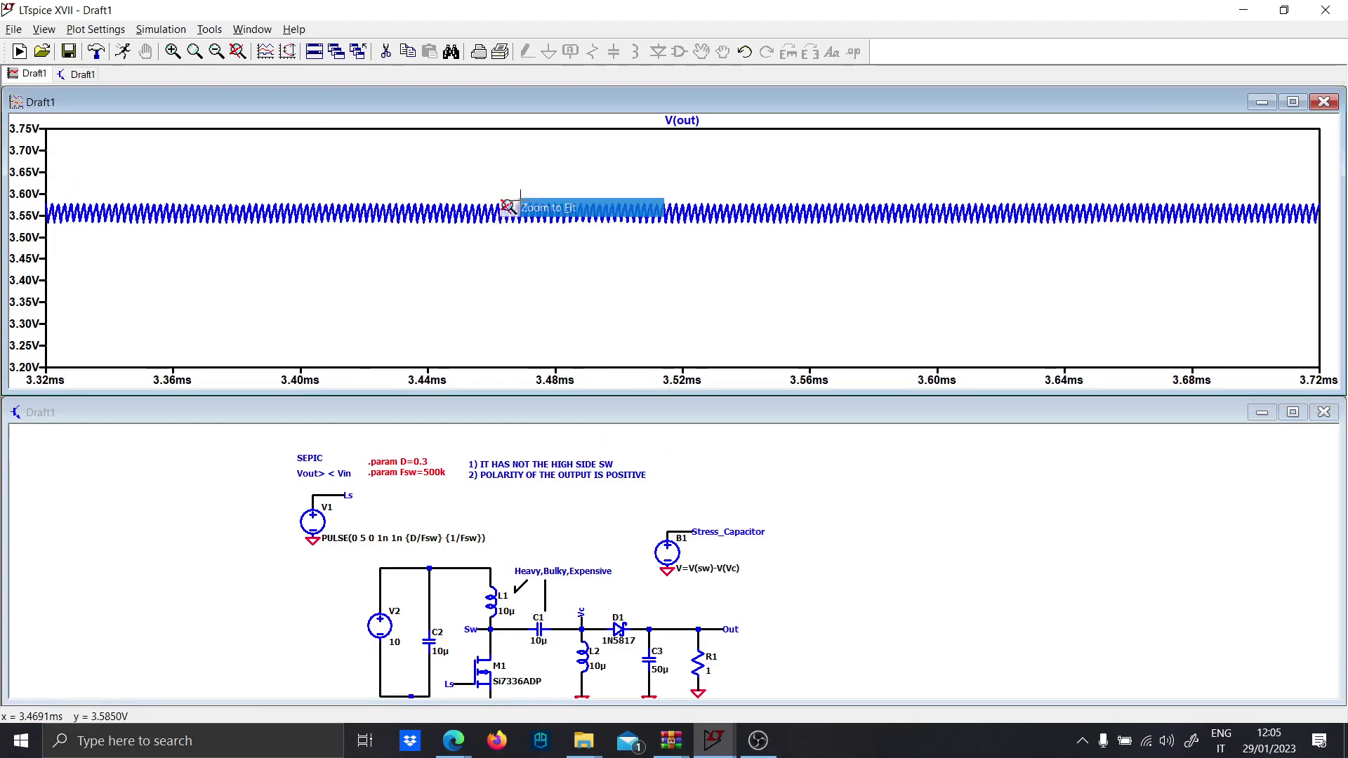
left_click(537, 528)
key("t")
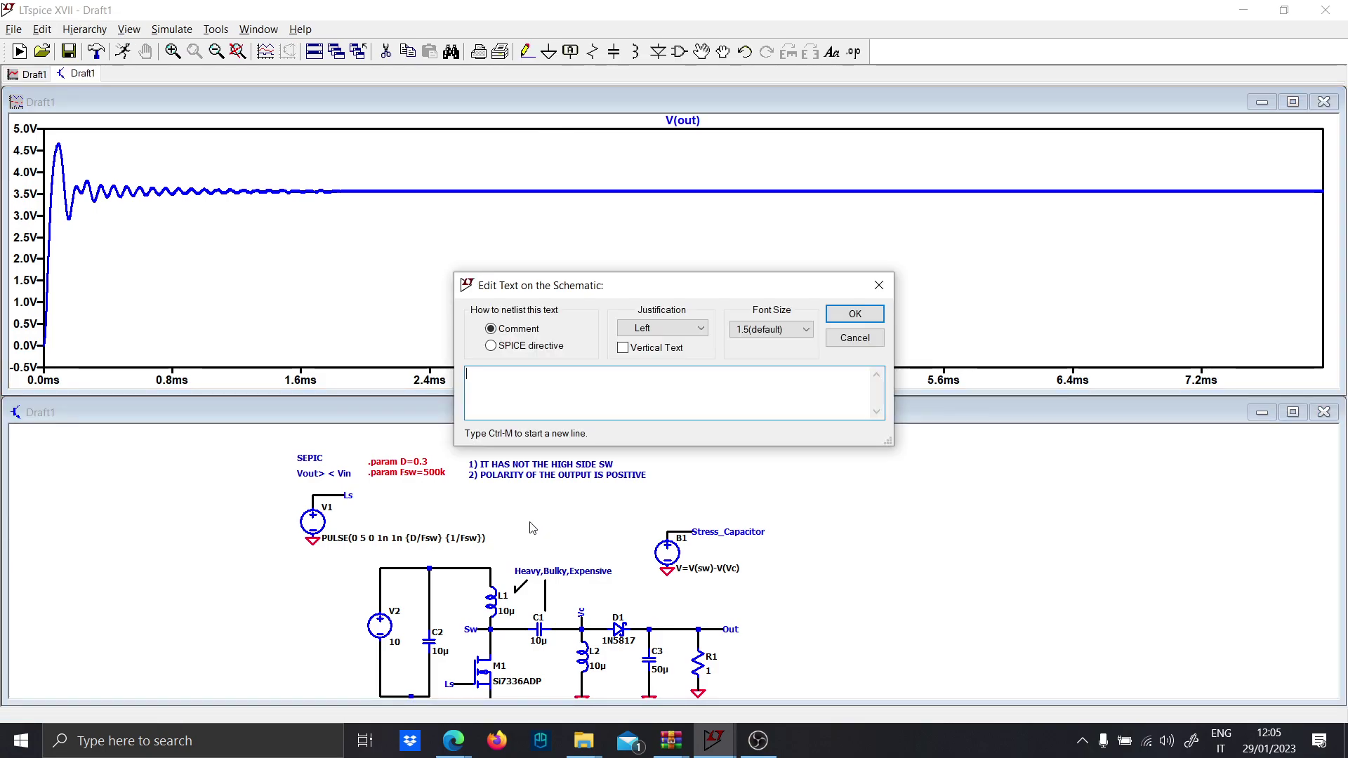
type(".s")
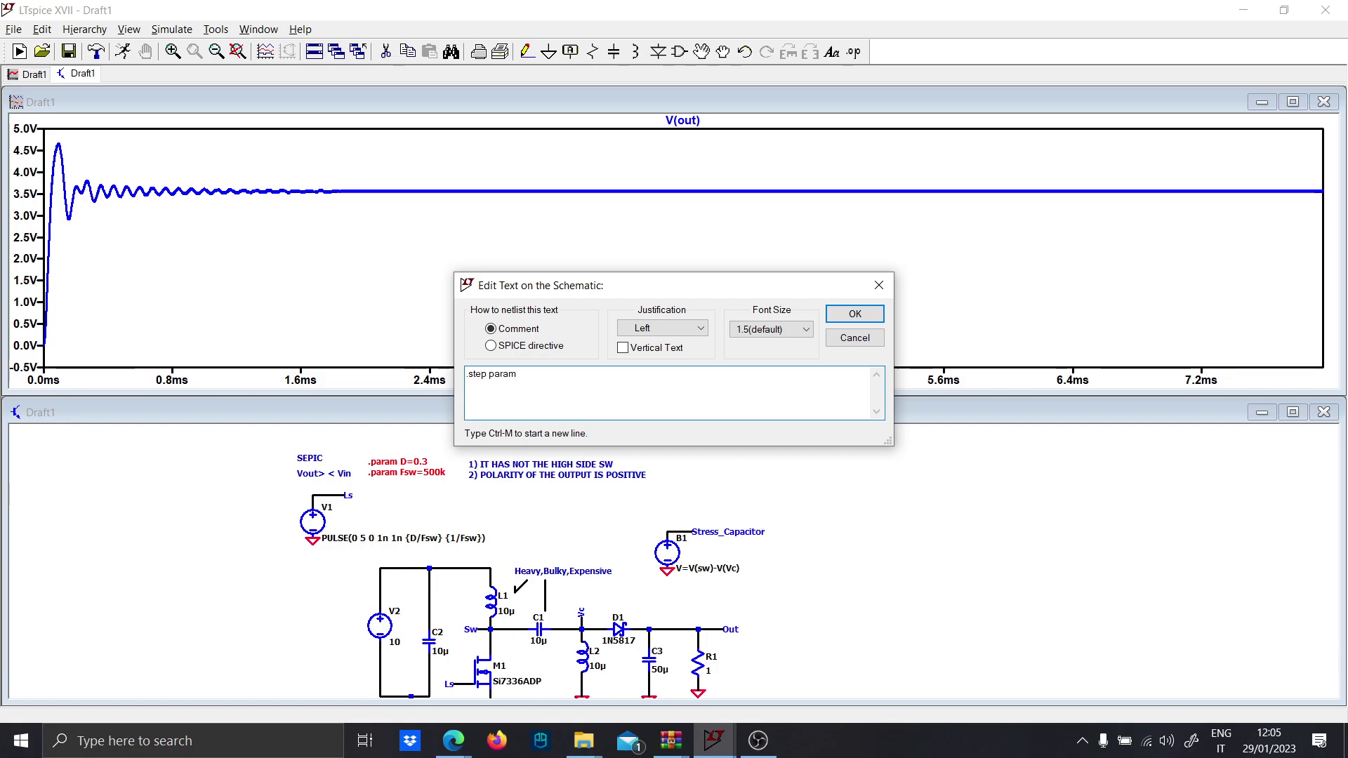
type("tep param")
key("Caps_Lock")
key("Caps_Lock")
key("Caps_Lock")
type("X")
key("Caps_Lock")
key("Return")
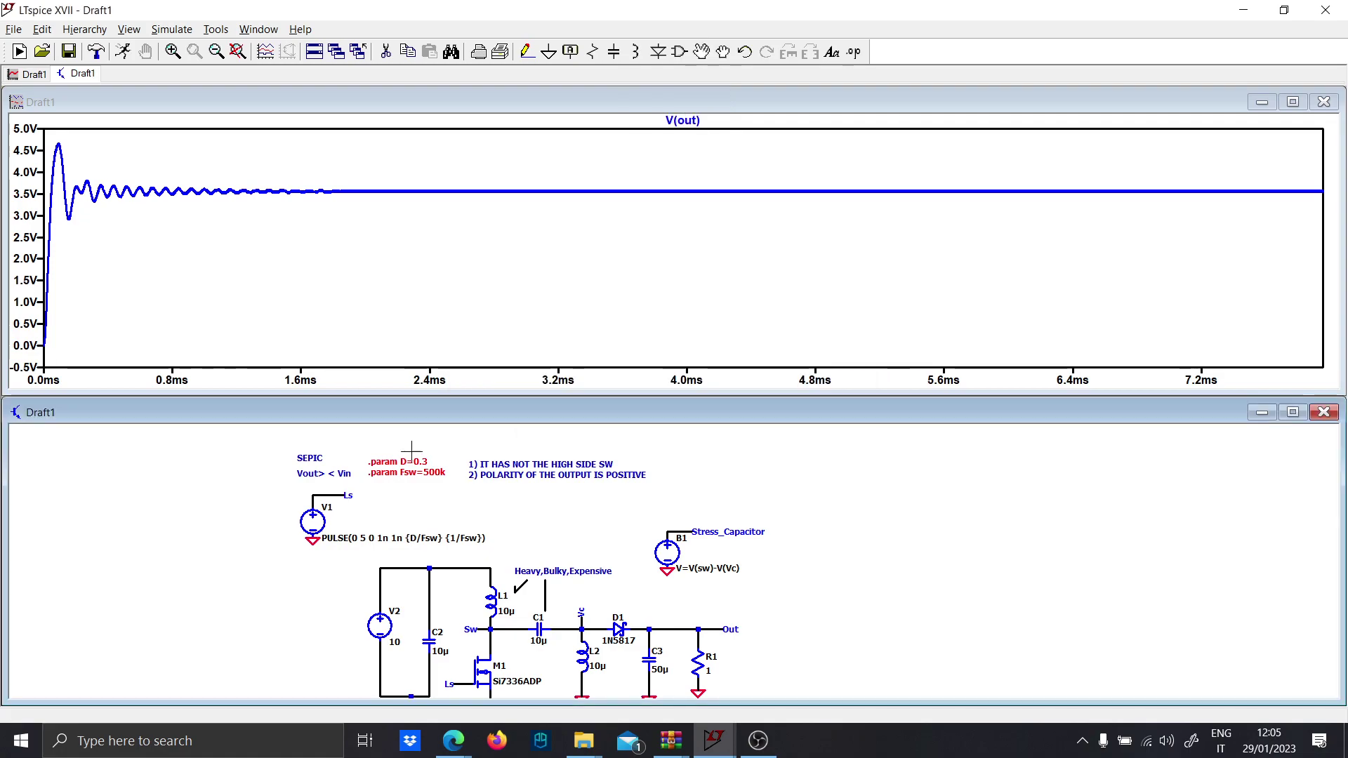
Step: Set the switching frequency parameter Fsw to 50k, rerun the simulation and inspect the Out voltage ripple
right_click(483, 461)
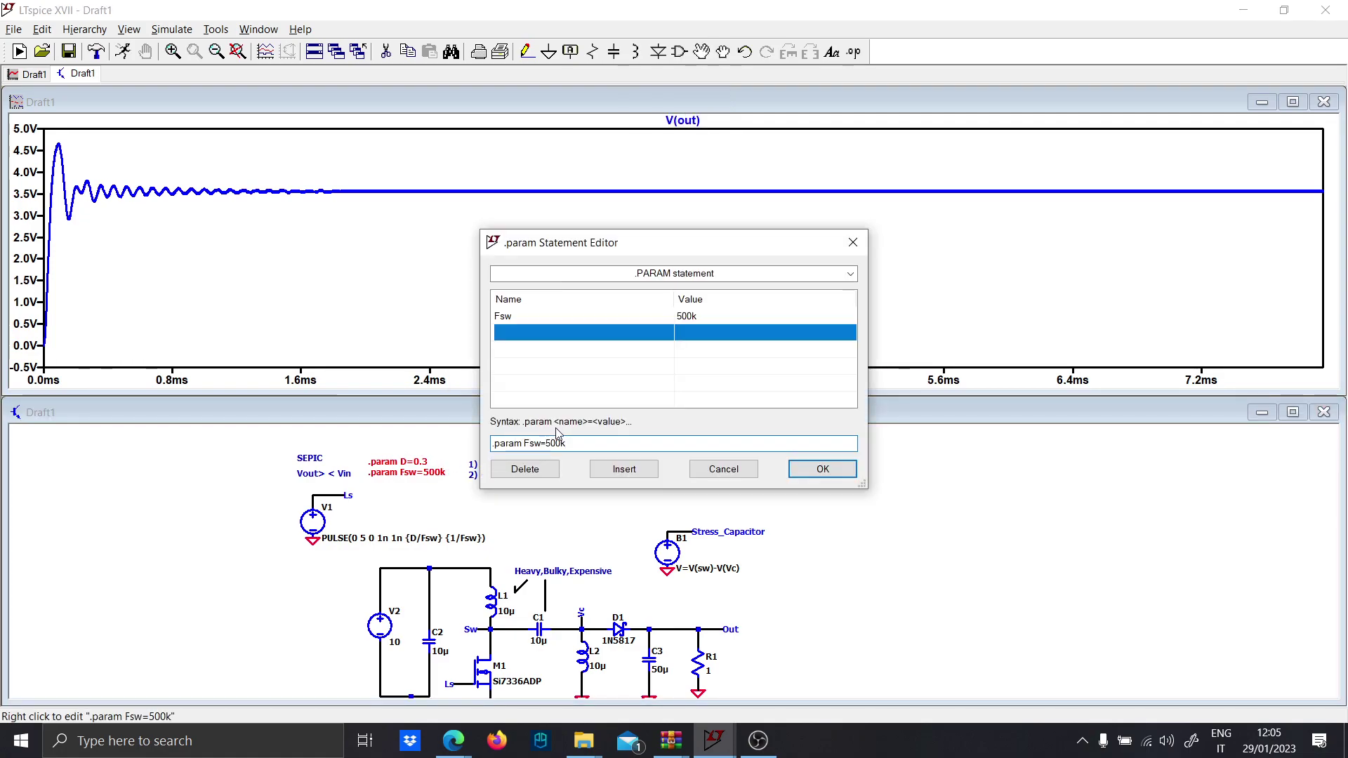
key("BackSpace")
type("k")
key("Return")
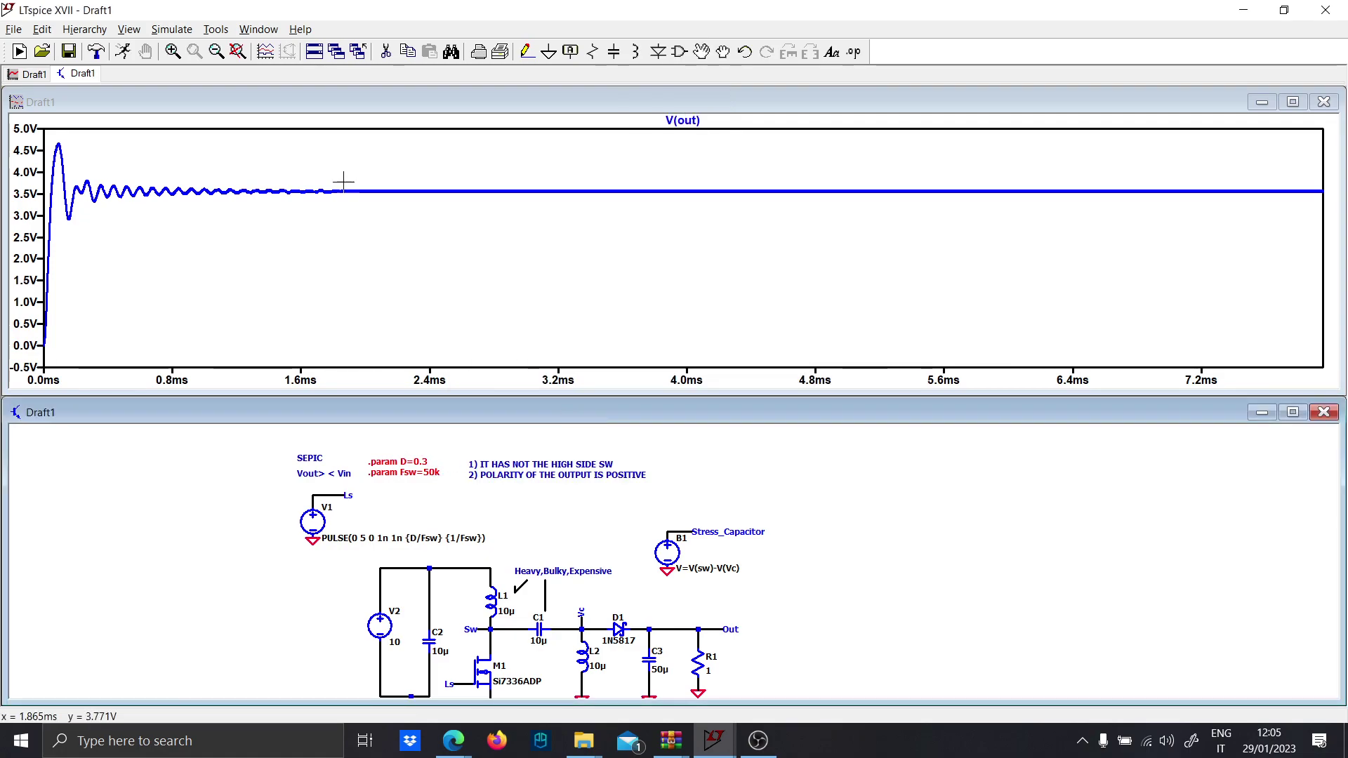
left_click(122, 52)
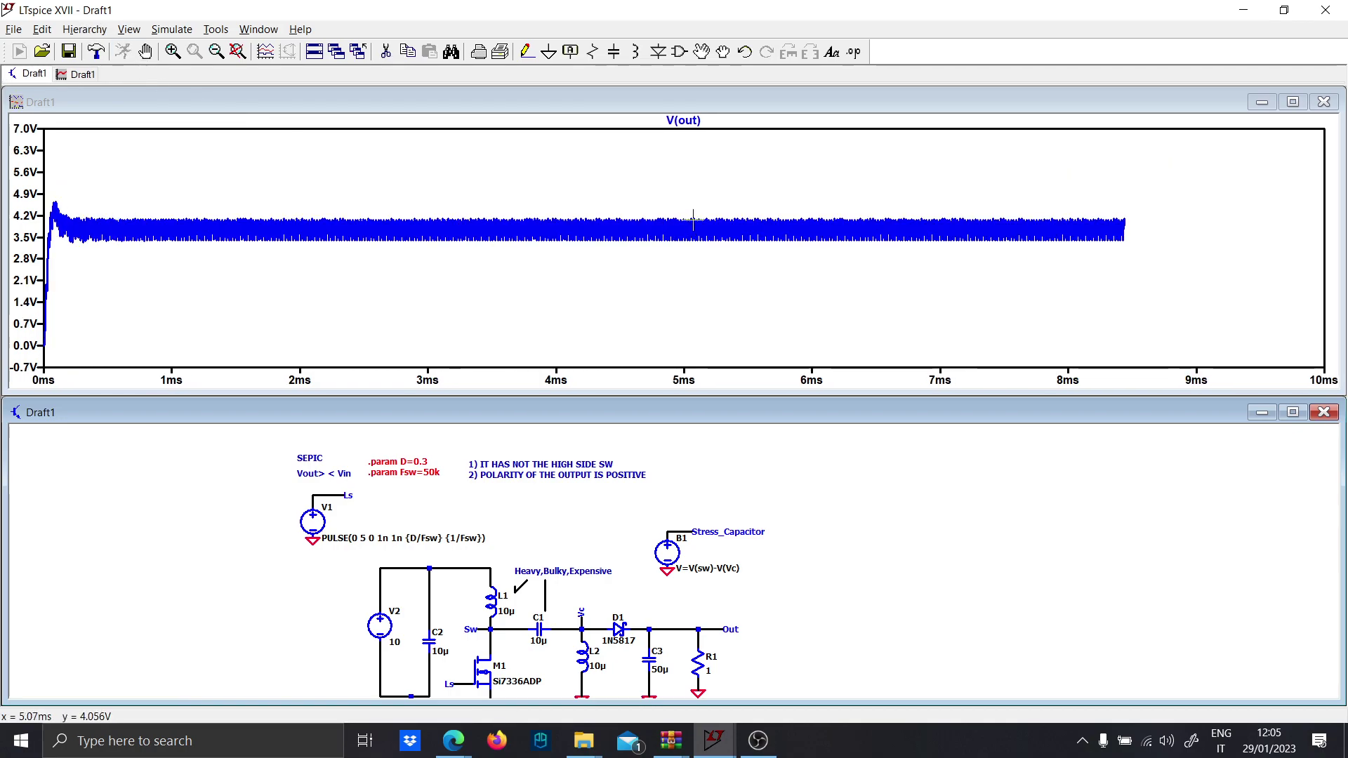
left_click_drag(532, 217, 555, 248)
right_click(483, 222)
left_click(499, 230)
Step: Try running the simulation with the switching frequency parameter Fsw set to 1M
right_click(432, 465)
key("Escape")
right_click(432, 471)
key("BackSpace")
key("BackSpace")
key("BackSpace")
type("1")
key("Caps_Lock")
type("M")
key("Caps_Lock")
key("Return")
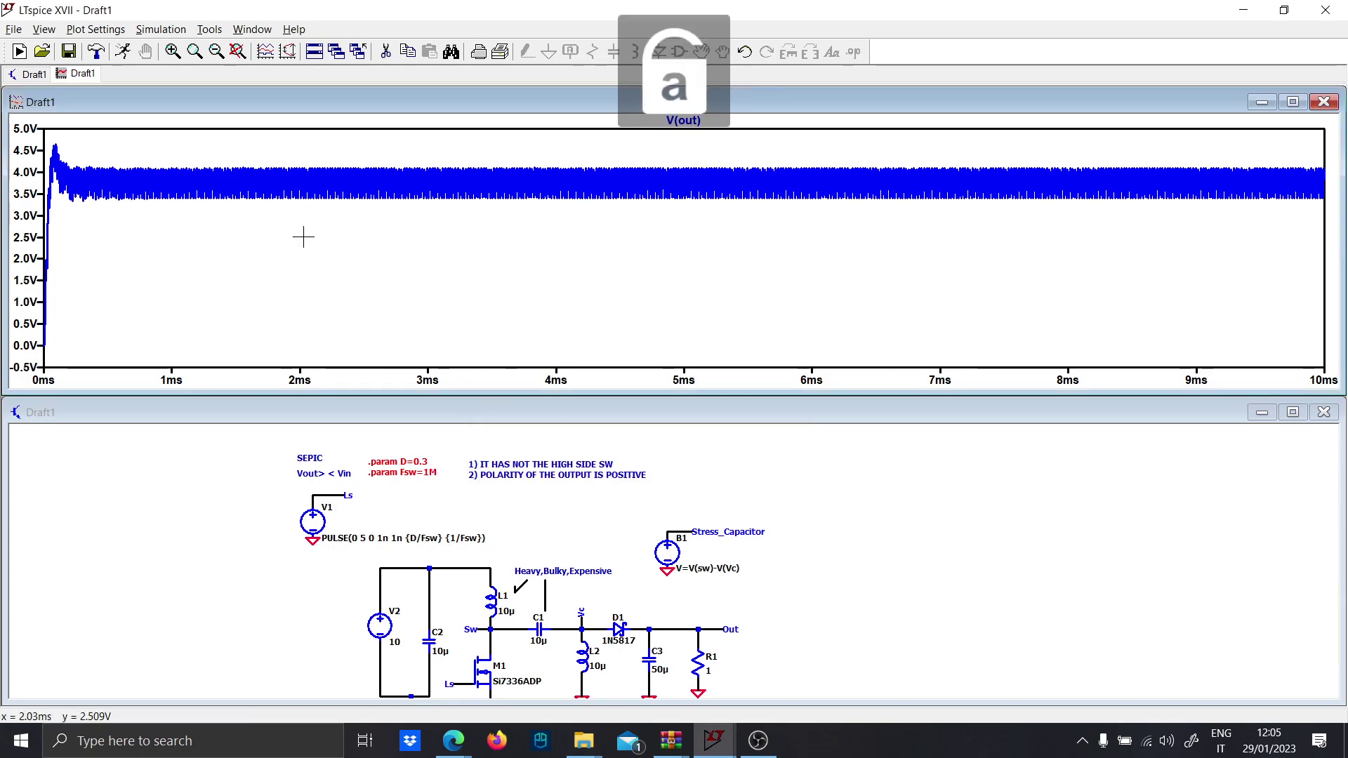
left_click(121, 52)
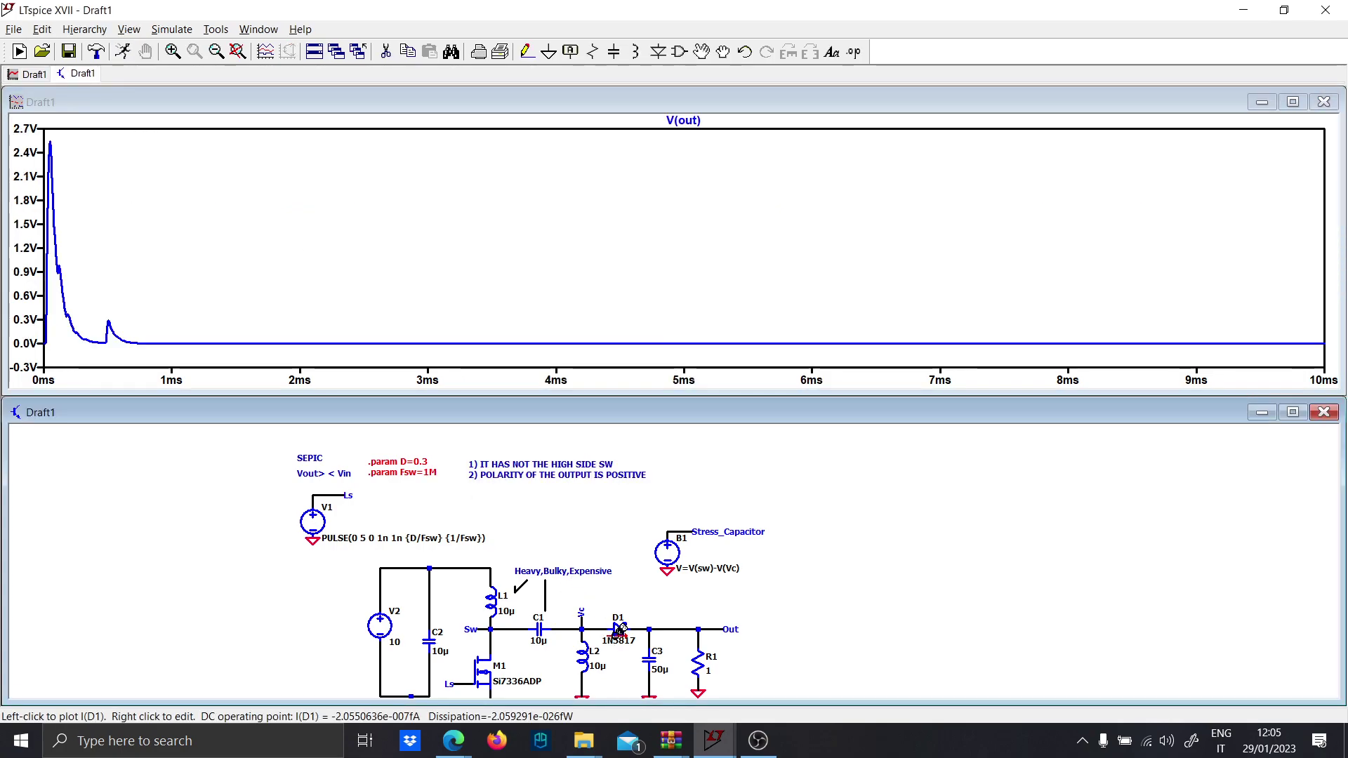
Step: Set the switching frequency parameter Fsw to 1Meg and rerun the simulation
right_click(426, 475)
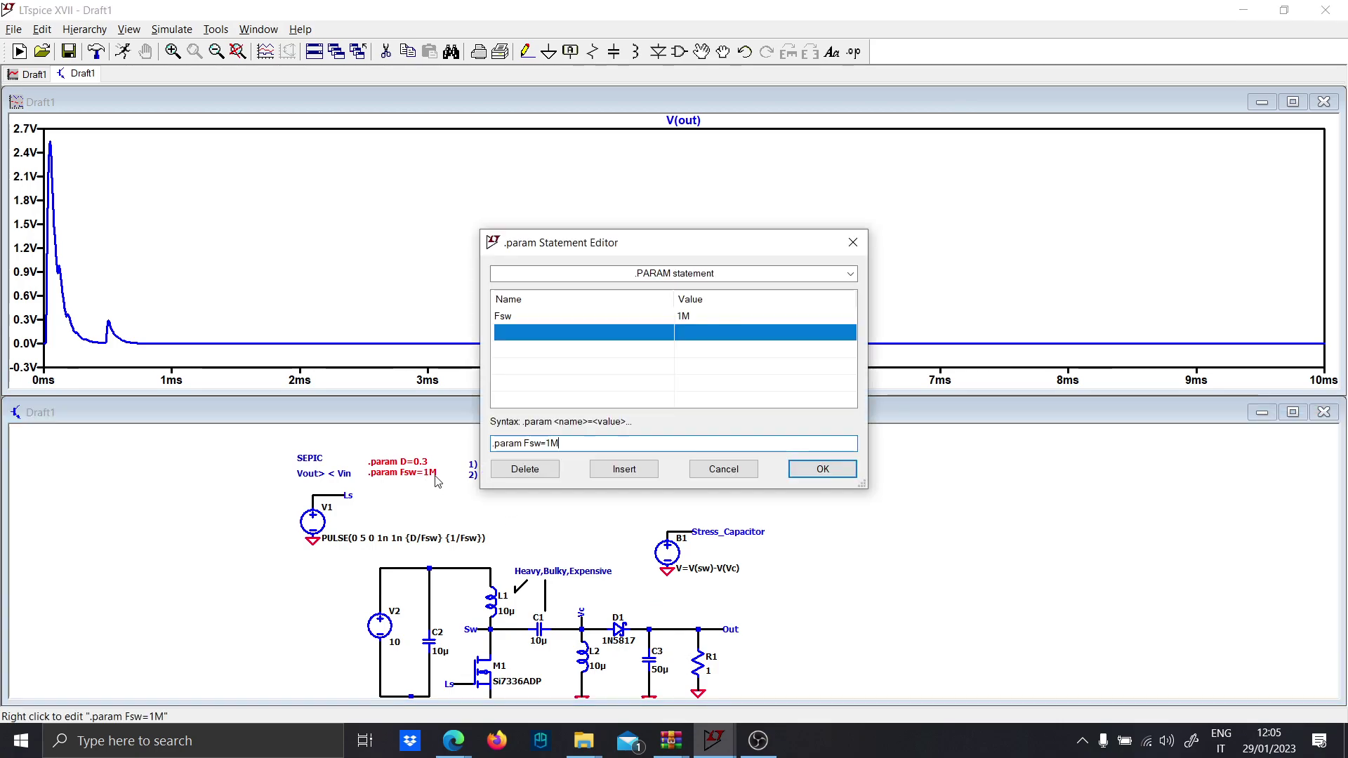
type("Meg")
key("Return")
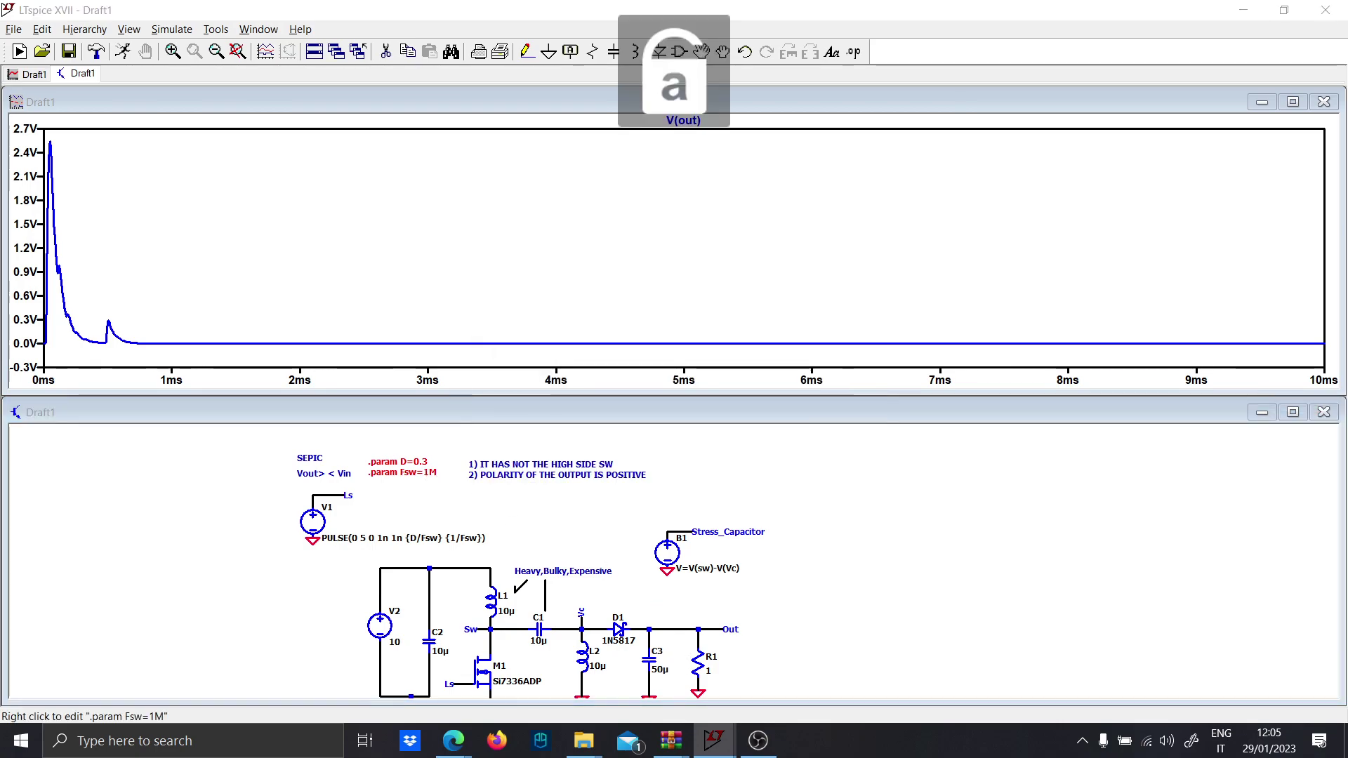
left_click(121, 53)
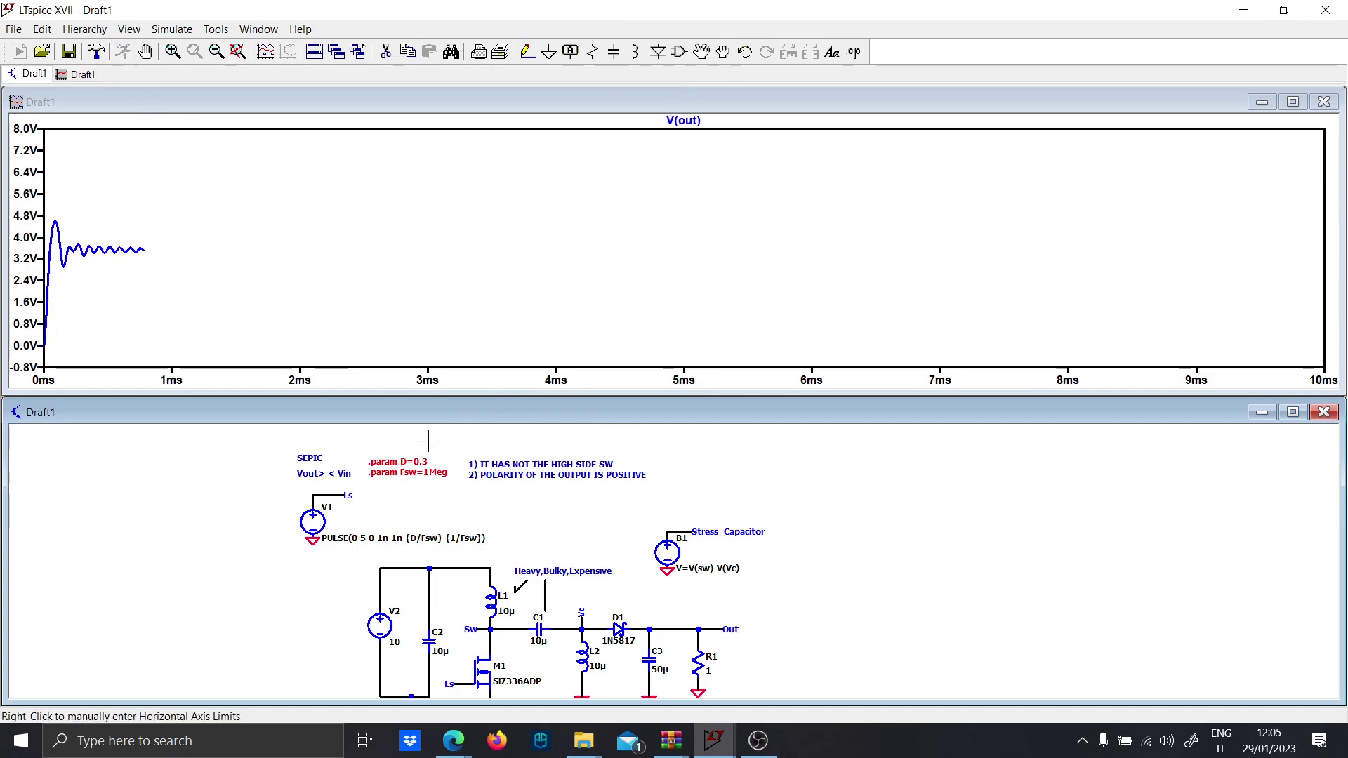
Step: Plot the voltage at the Out net again while the 1Meg simulation runs
left_click_drag(495, 526, 487, 474)
scroll(533, 512, "down", 1)
left_click_drag(589, 548, 594, 585)
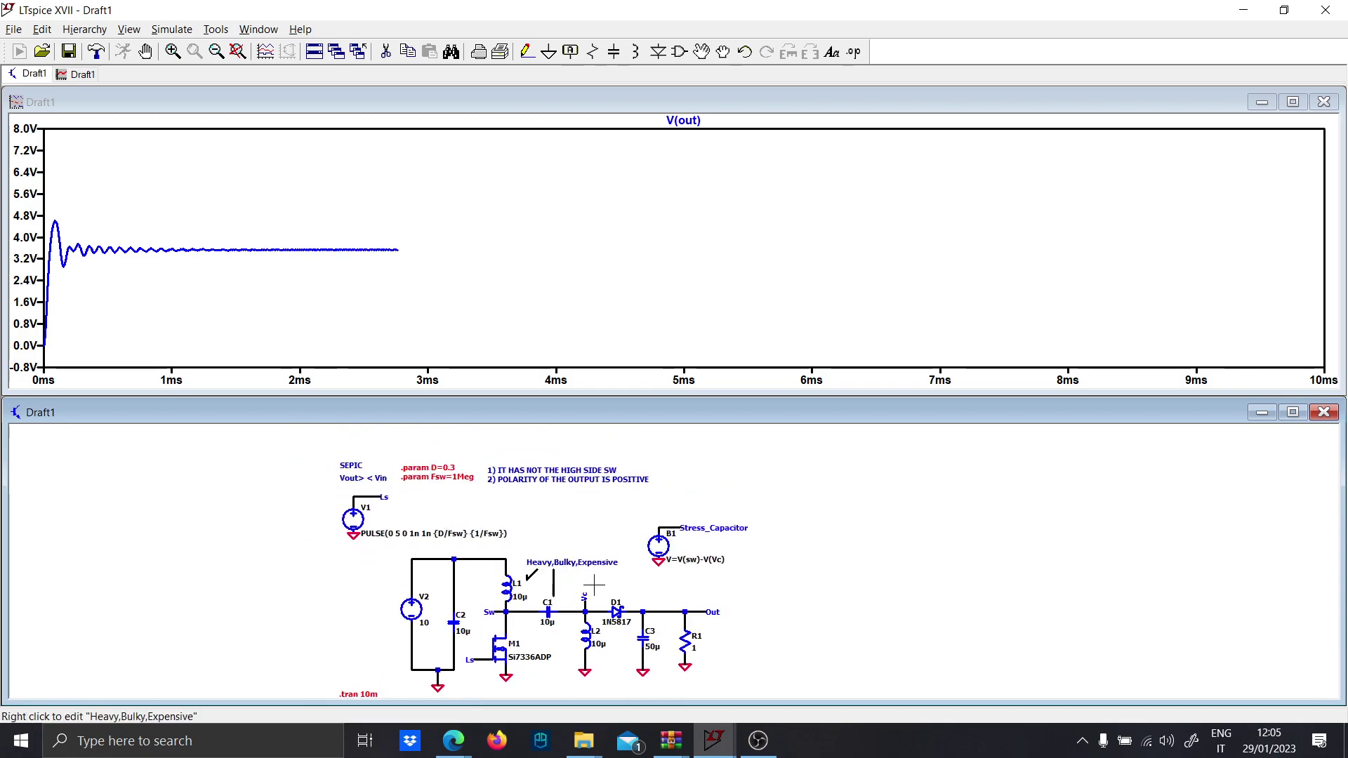
scroll(702, 583, "up", 1)
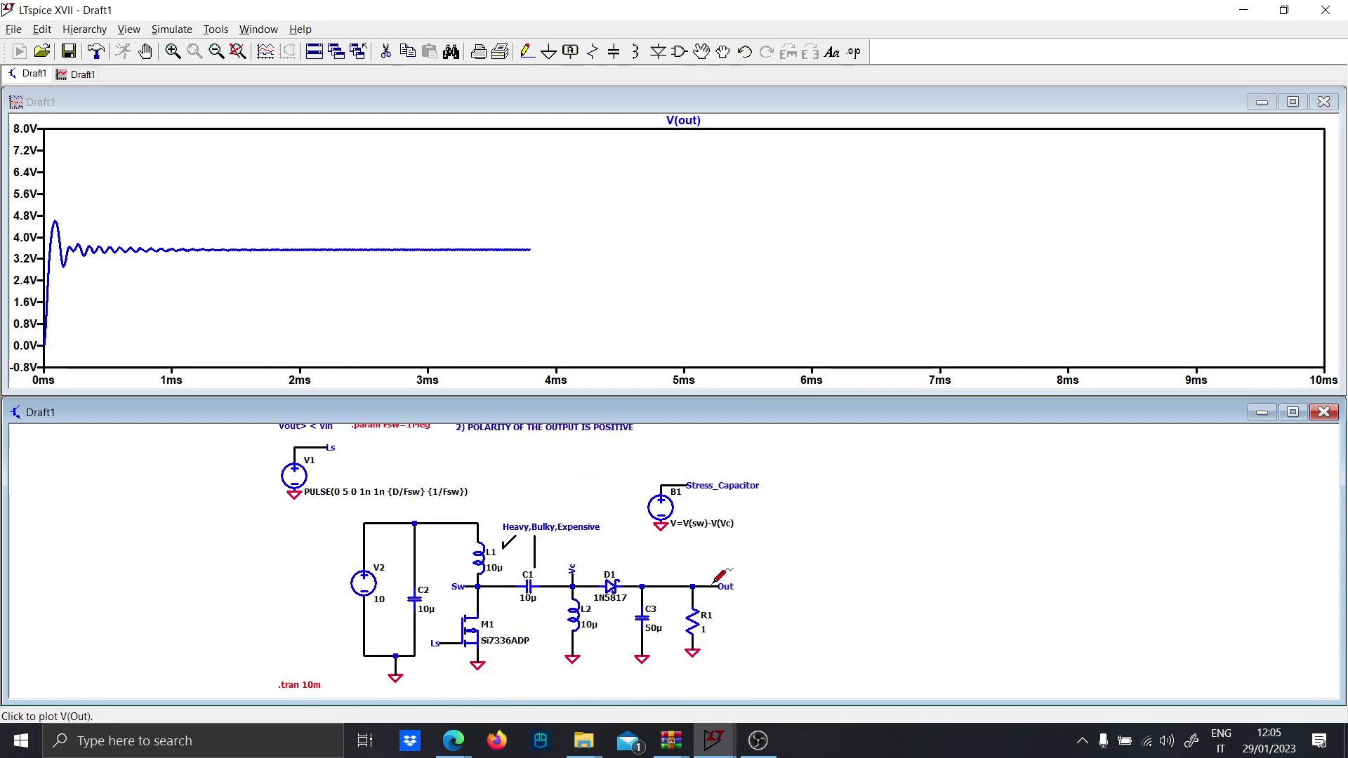
left_click(712, 583)
Step: Examine the parameters and the output stage with C3 and R1 on the schematic against the Out voltage waveform
left_click_drag(480, 468, 529, 545)
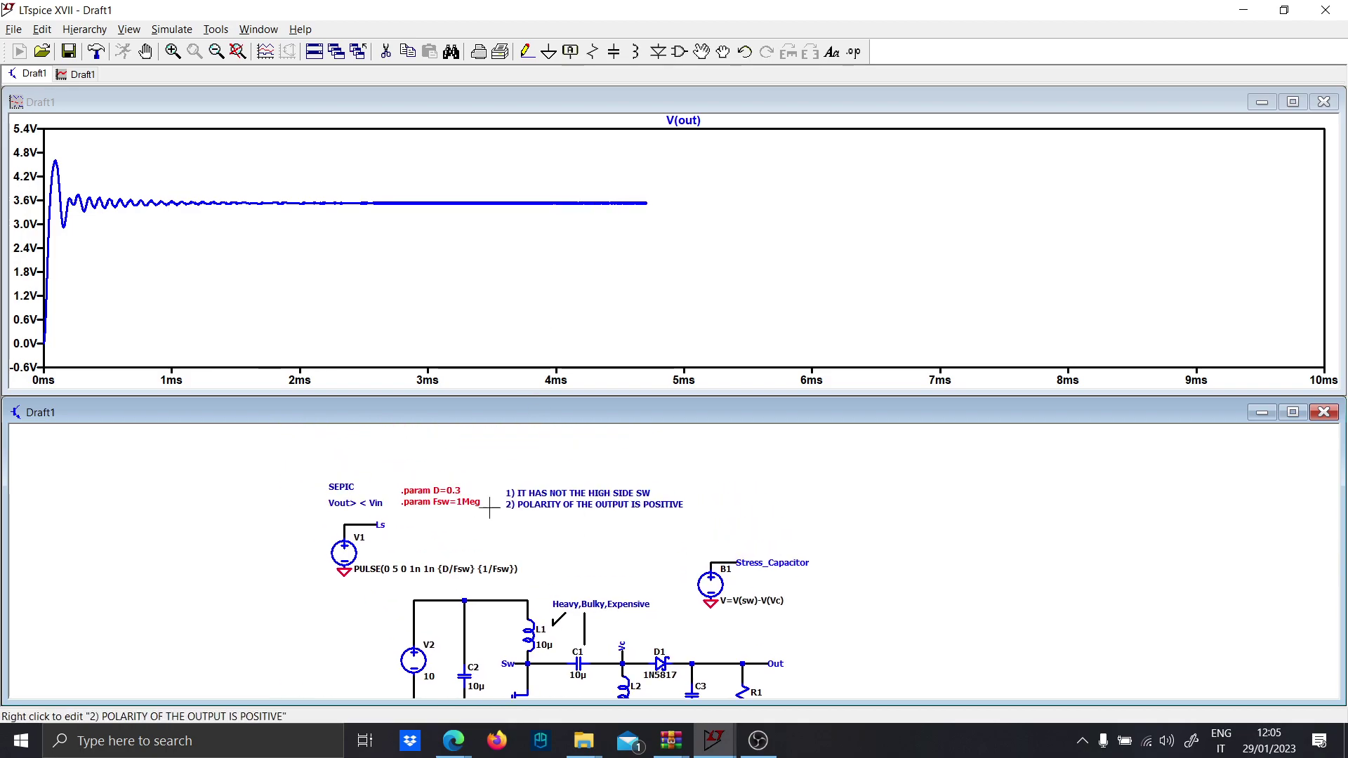
scroll(456, 501, "up", 3)
scroll(470, 506, "down", 4)
scroll(730, 660, "down", 3)
left_click_drag(731, 653, 562, 469)
scroll(663, 602, "down", 1)
scroll(673, 612, "up", 1)
mouse_move(600, 632)
left_mouse_down()
mouse_move(590, 518)
mouse_move(589, 596)
left_mouse_up()
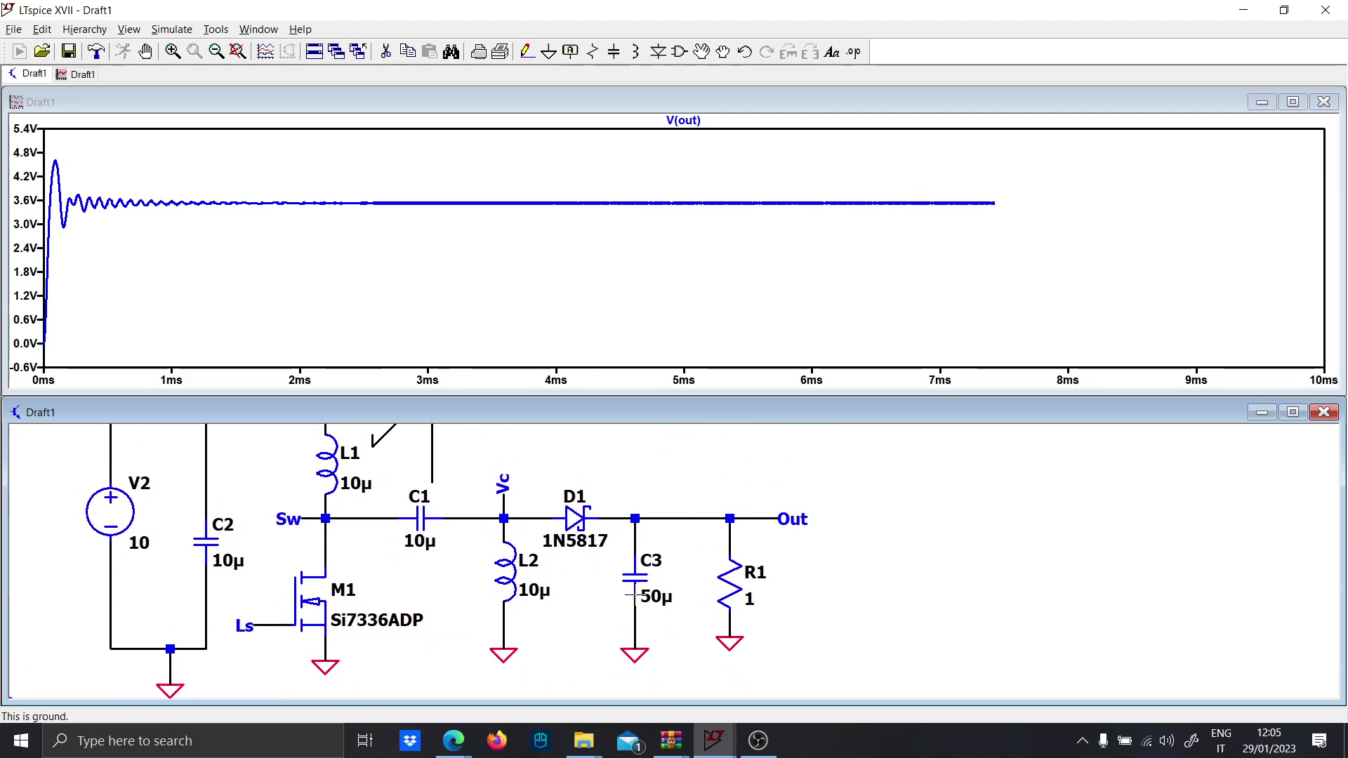
left_click(574, 191)
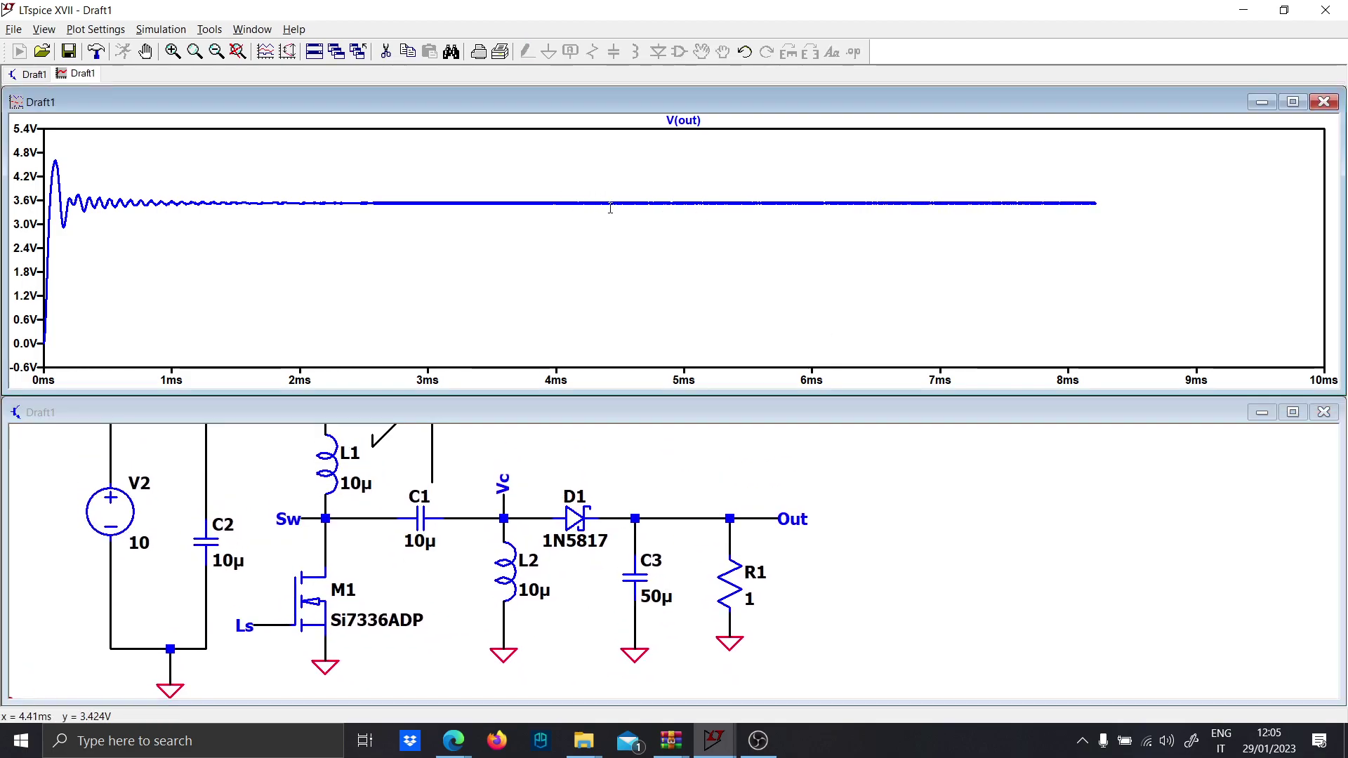
left_click(687, 503)
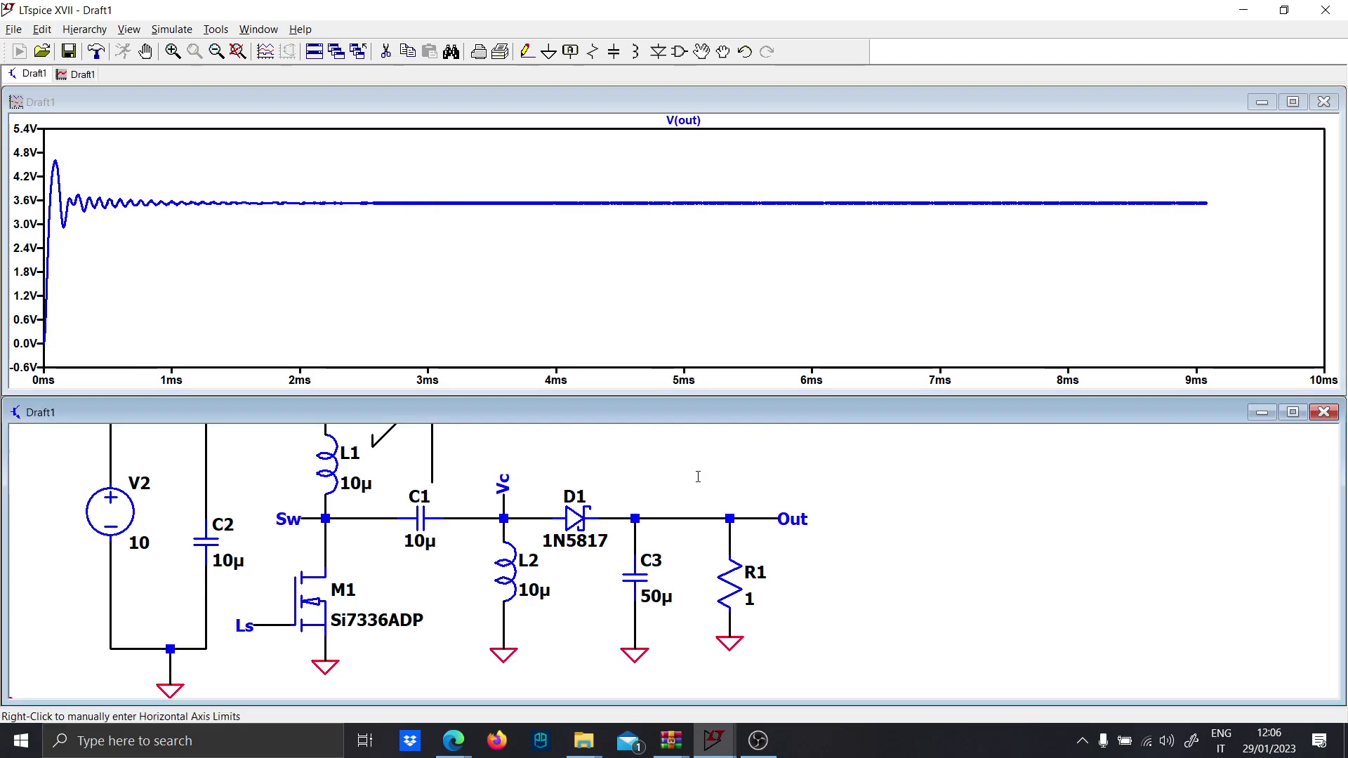
left_click_drag(695, 472, 663, 528)
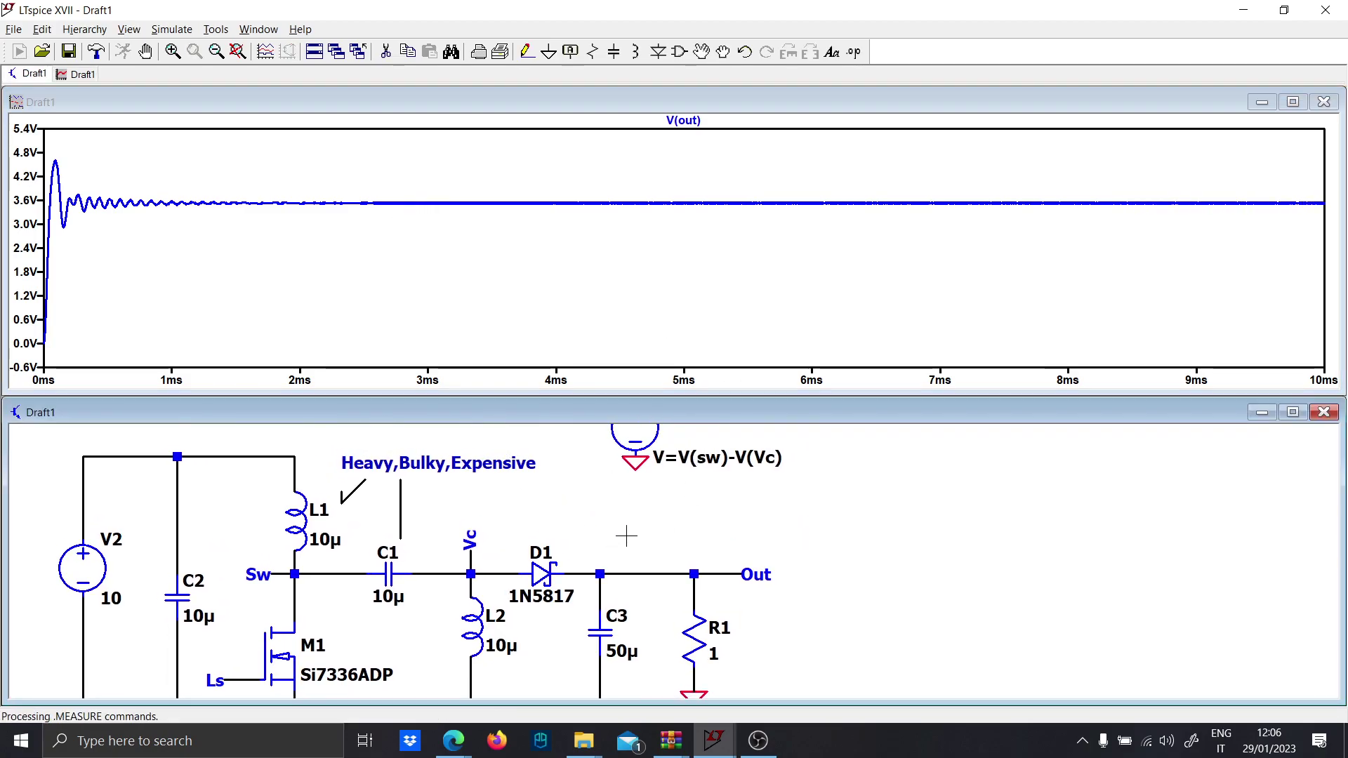
Step: Tile the schematic and waveform windows side by side and fit the schematic to its window
scroll(625, 532, "down", 1)
mouse_move(489, 419)
left_mouse_down()
mouse_move(603, 570)
mouse_move(507, 407)
left_mouse_up()
right_click(1084, 50)
left_click(1112, 76)
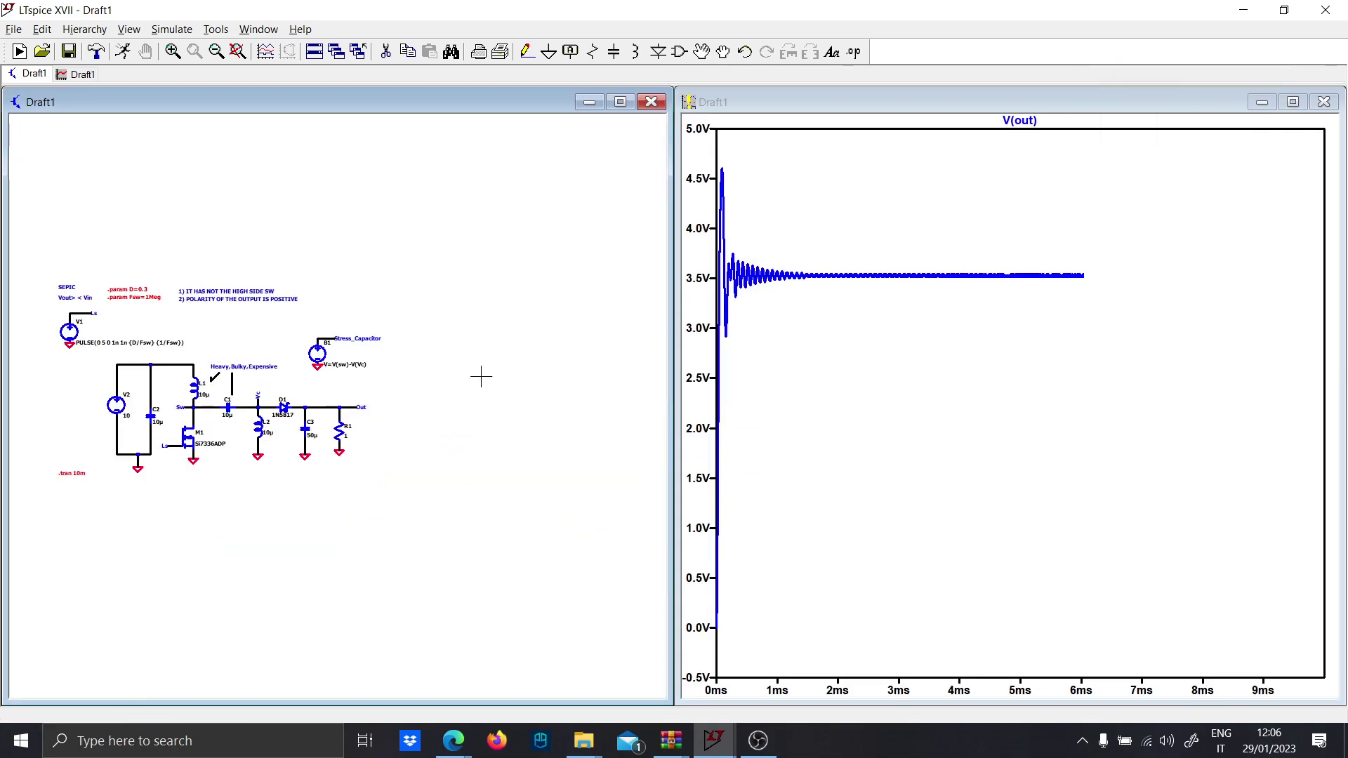
key("space")
Step: Compute the FFT of V(out) and move the spectrum window lower so the parameters stay in view
right_click(1011, 121)
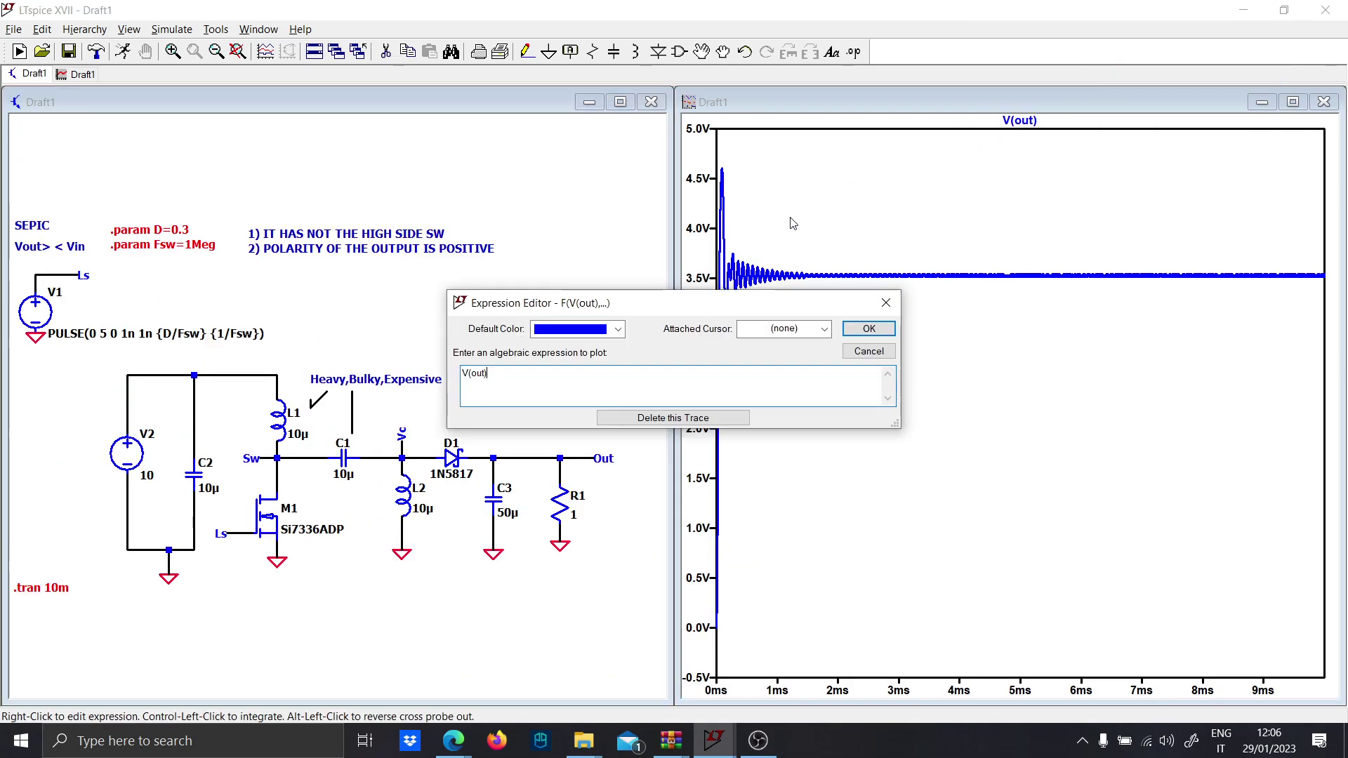
left_click(885, 302)
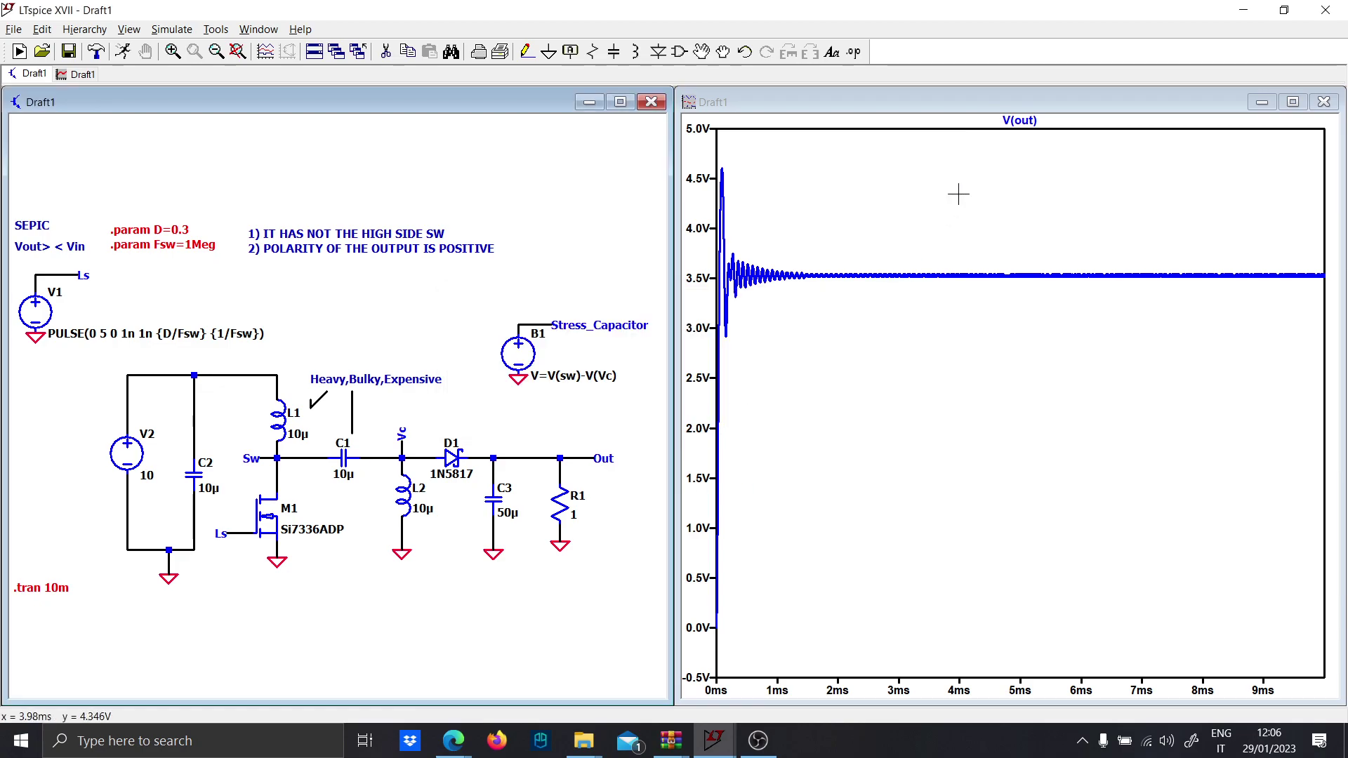
right_click(851, 264)
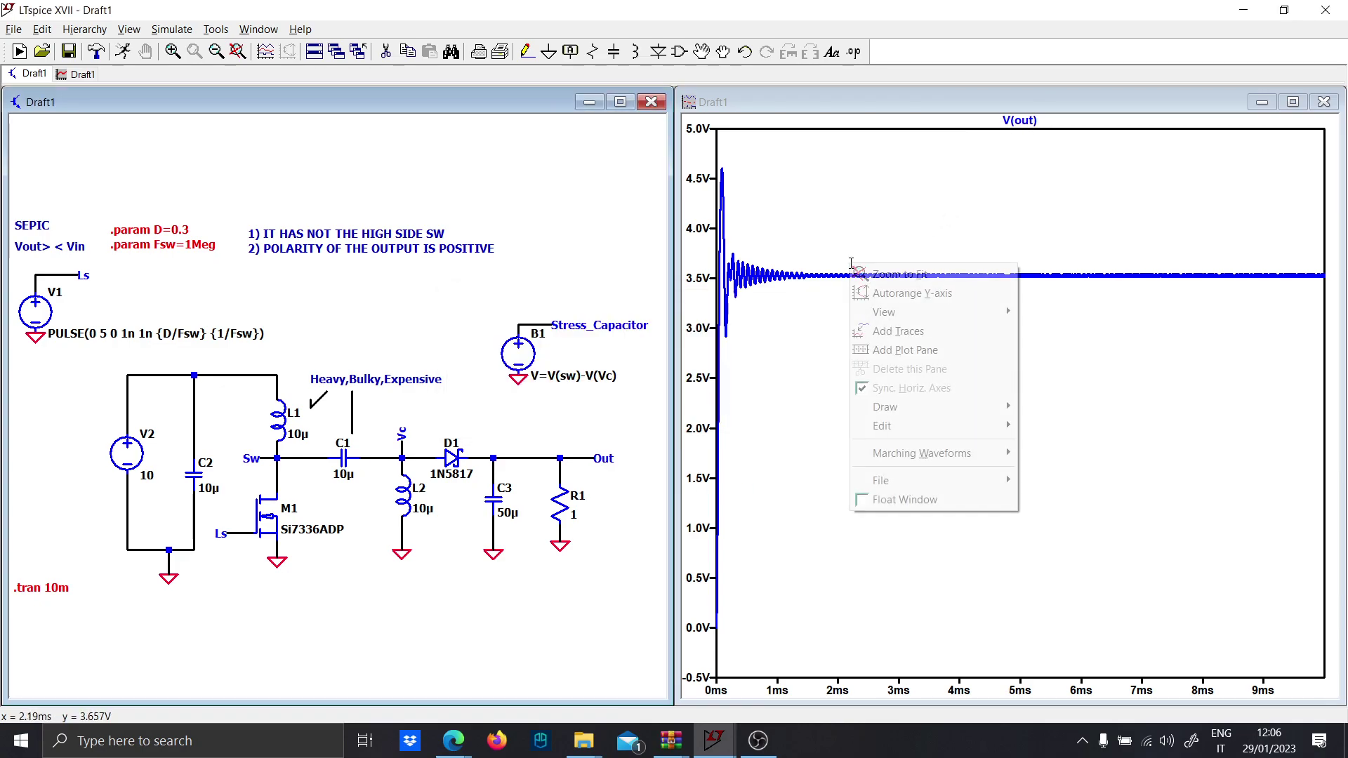
mouse_move(912, 312)
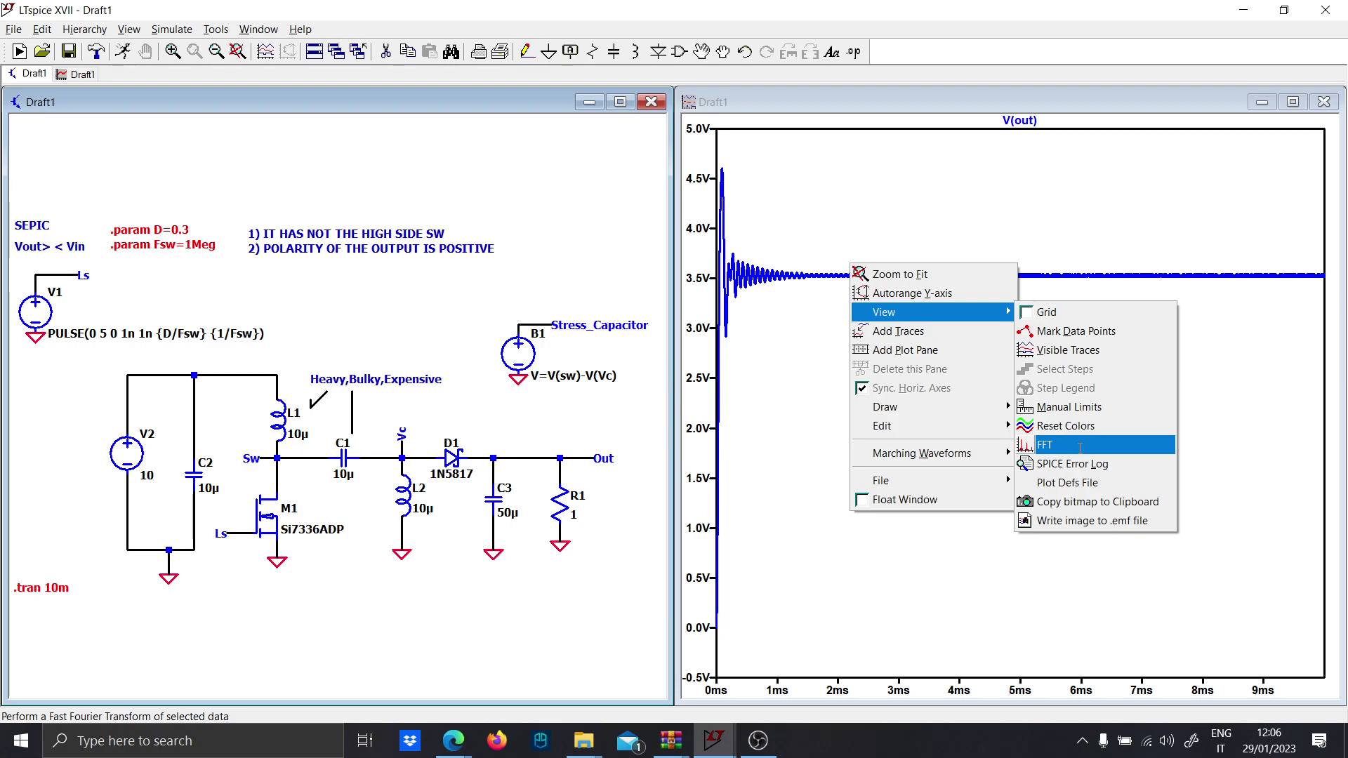
left_click(1046, 444)
left_click(801, 140)
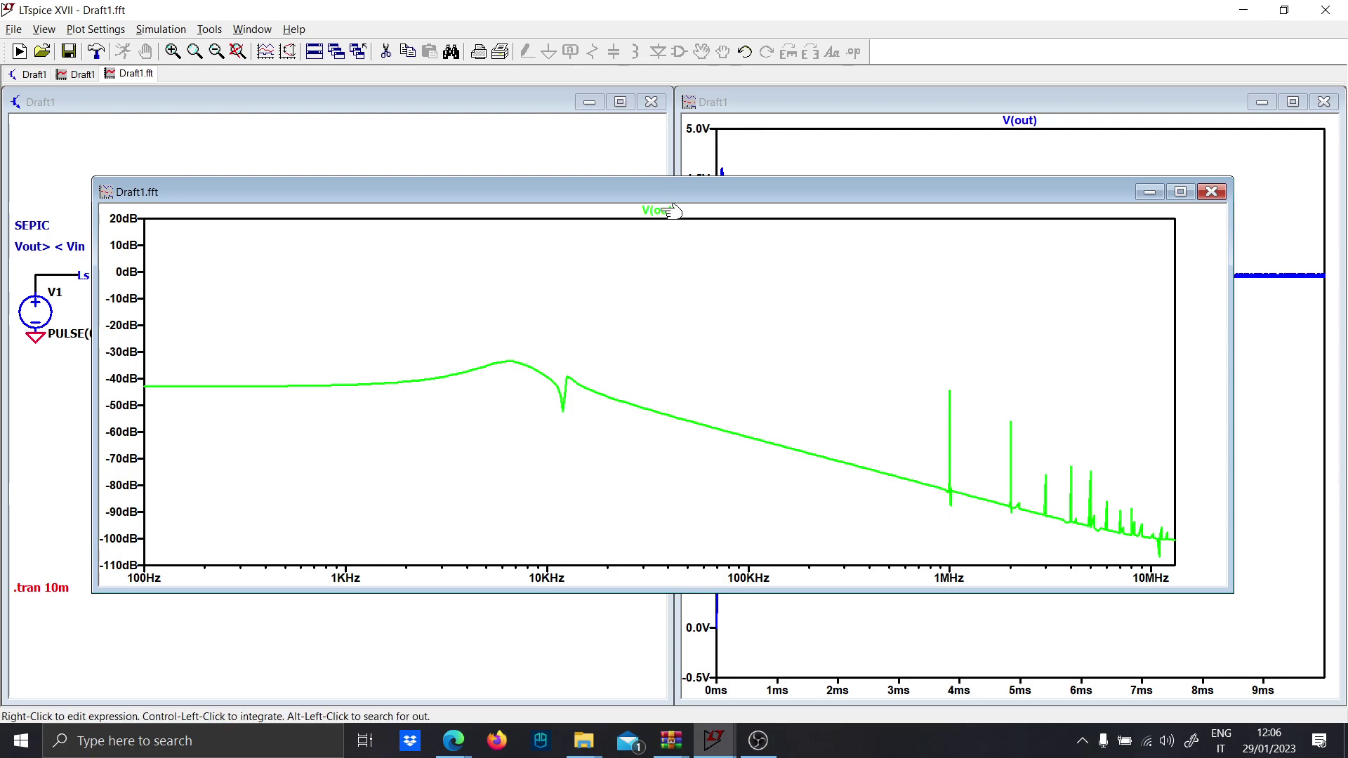
left_click_drag(435, 191, 480, 263)
left_click_drag(348, 268, 334, 301)
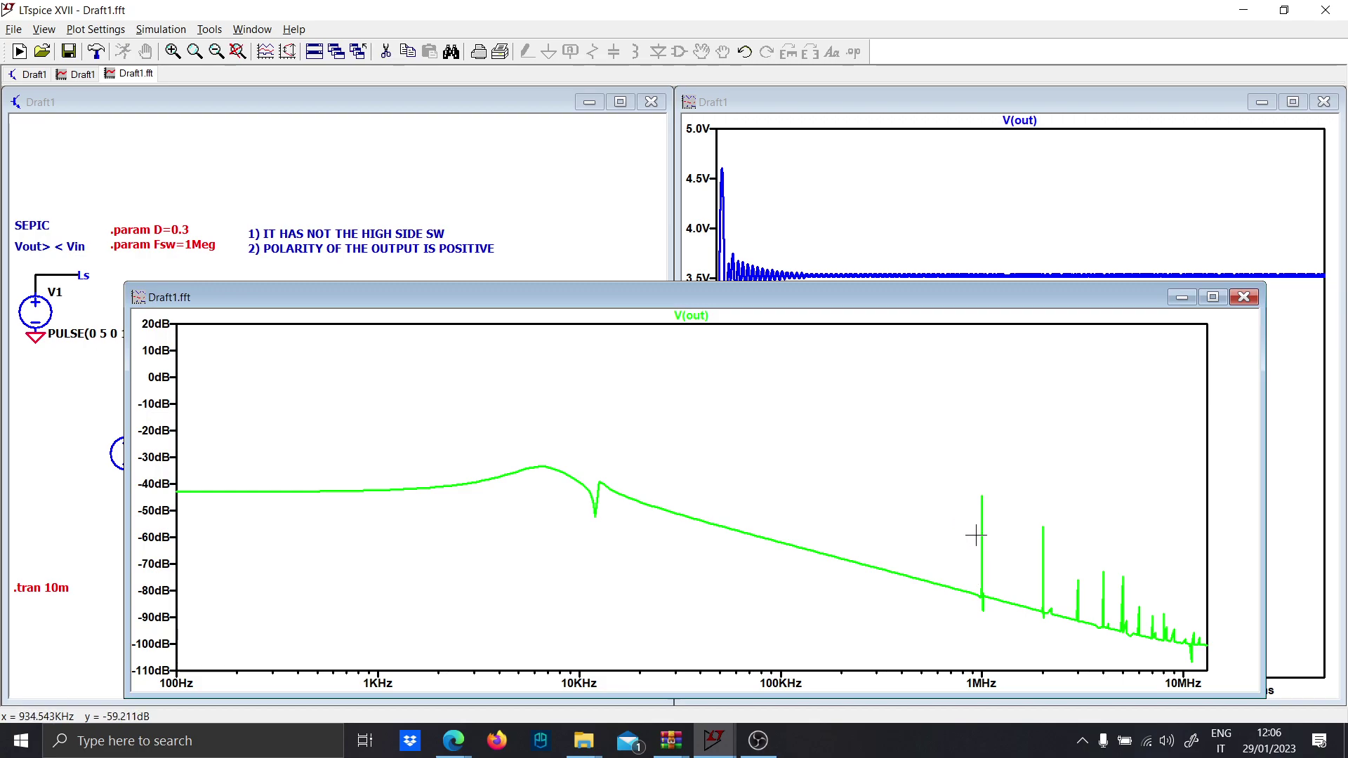
Step: Try a linear magnitude scale on the V(out) spectrum and return it to decibels
right_click(697, 316)
left_click(885, 301)
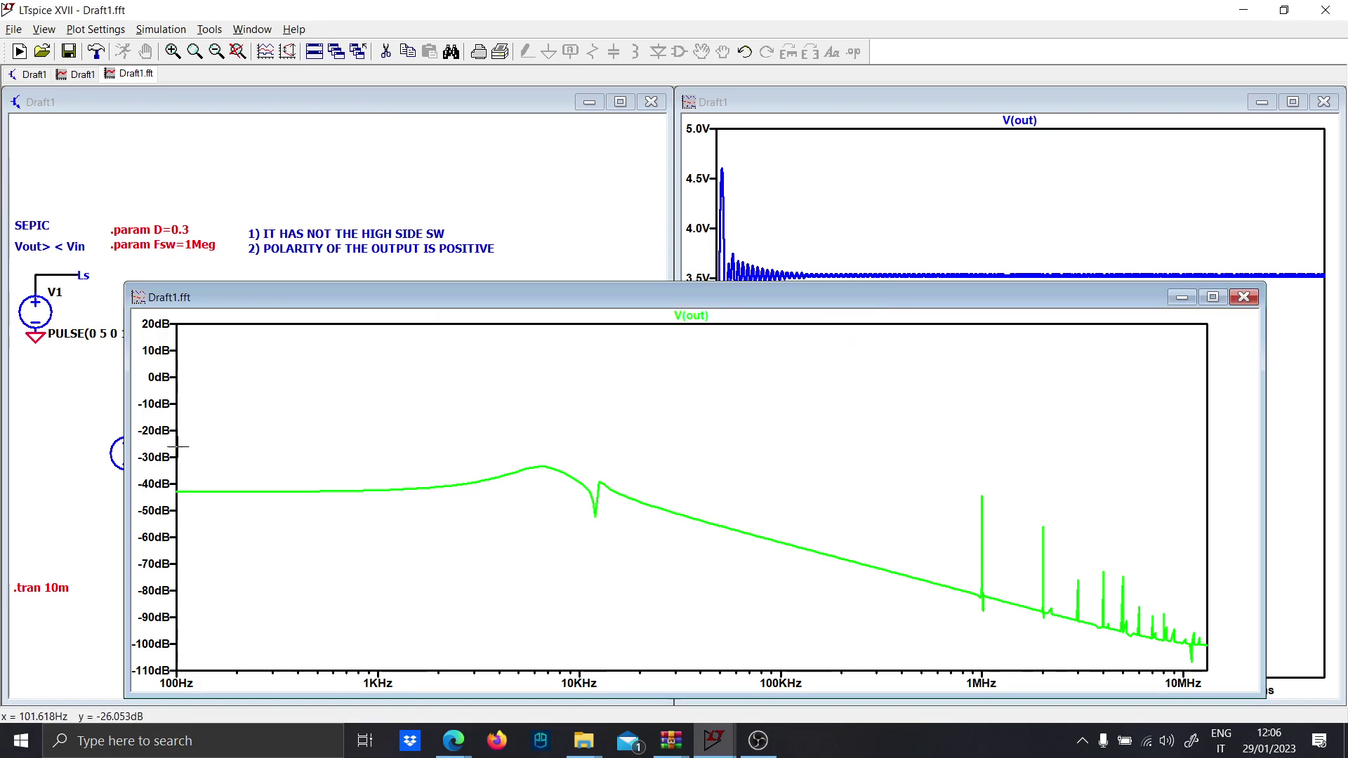
right_click(156, 448)
left_click(823, 335)
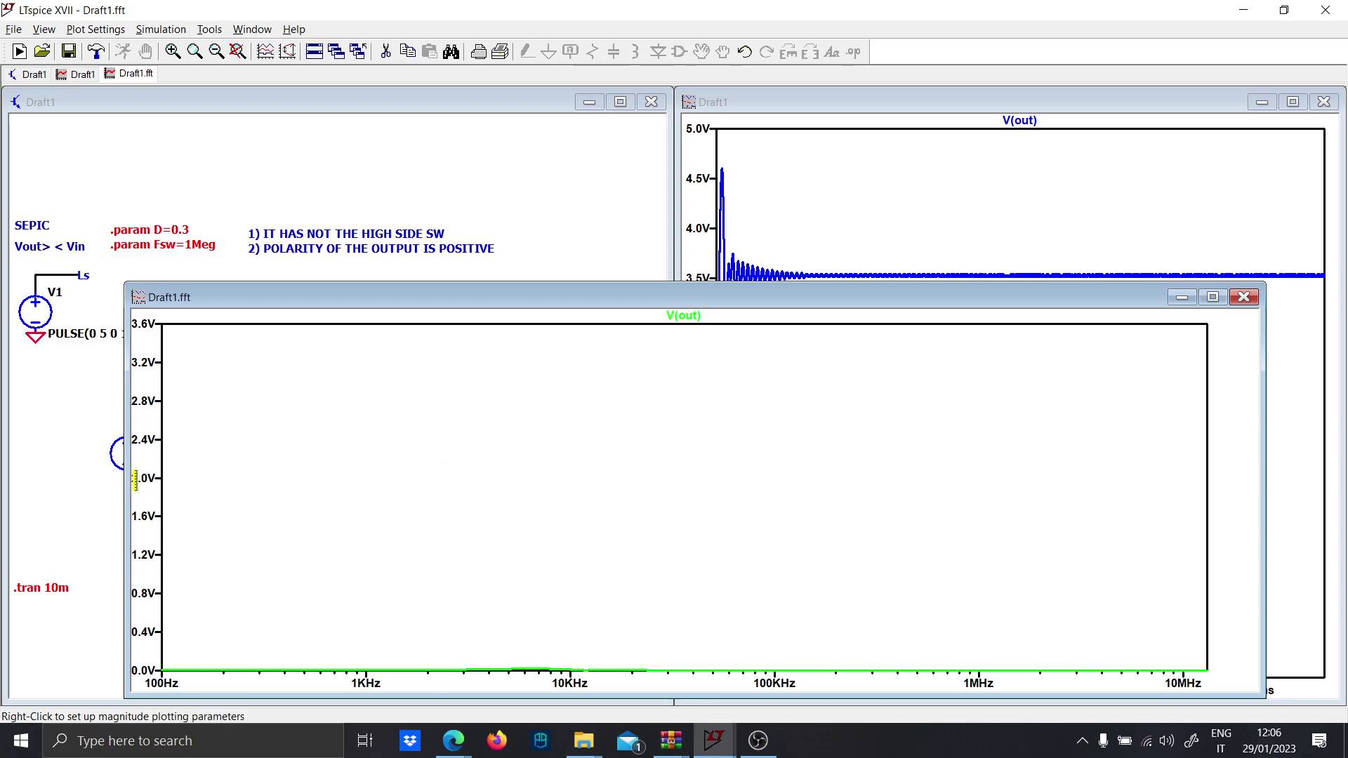
left_click(135, 479)
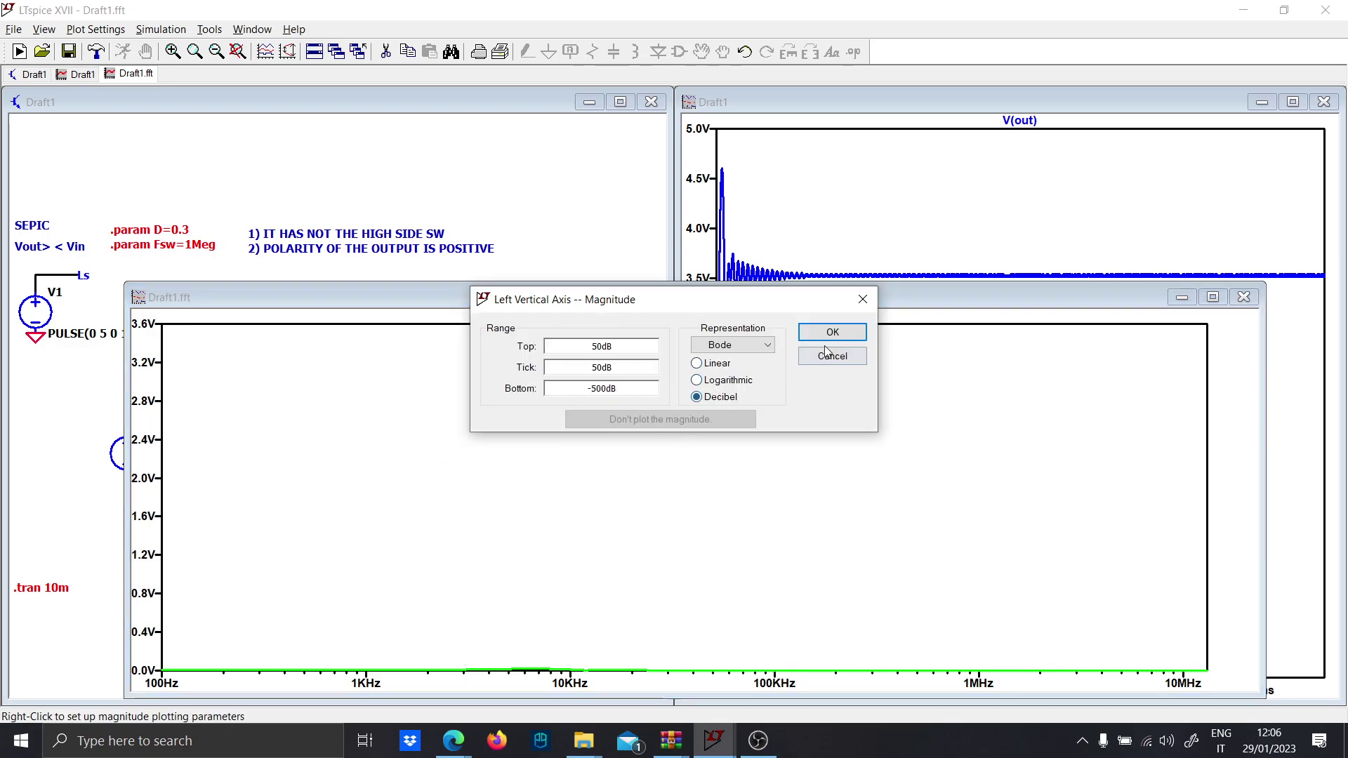
left_click(830, 333)
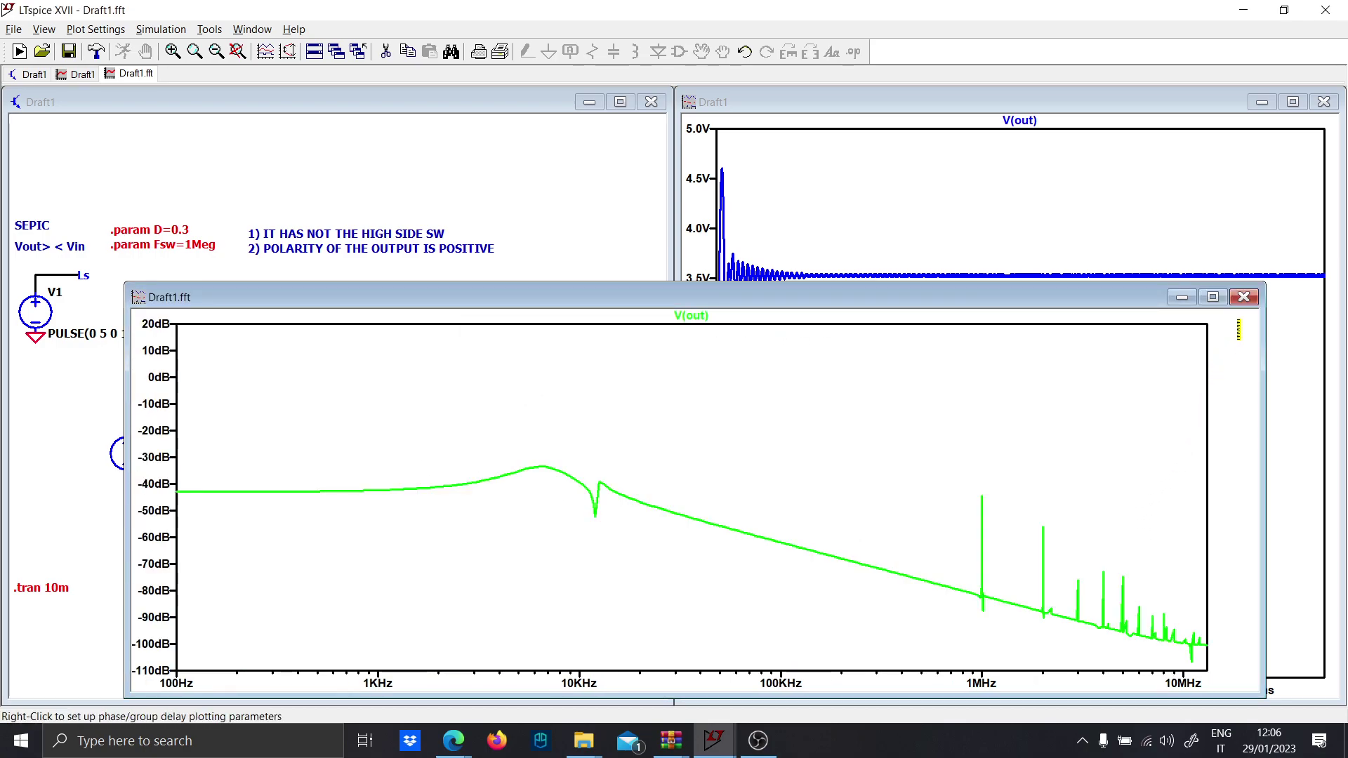
Step: Close the spectrum window and move the Out label farther from R1 to free space on the schematic for a filter
left_click(1243, 297)
left_click_drag(601, 508, 538, 496)
left_click_drag(492, 440, 493, 441)
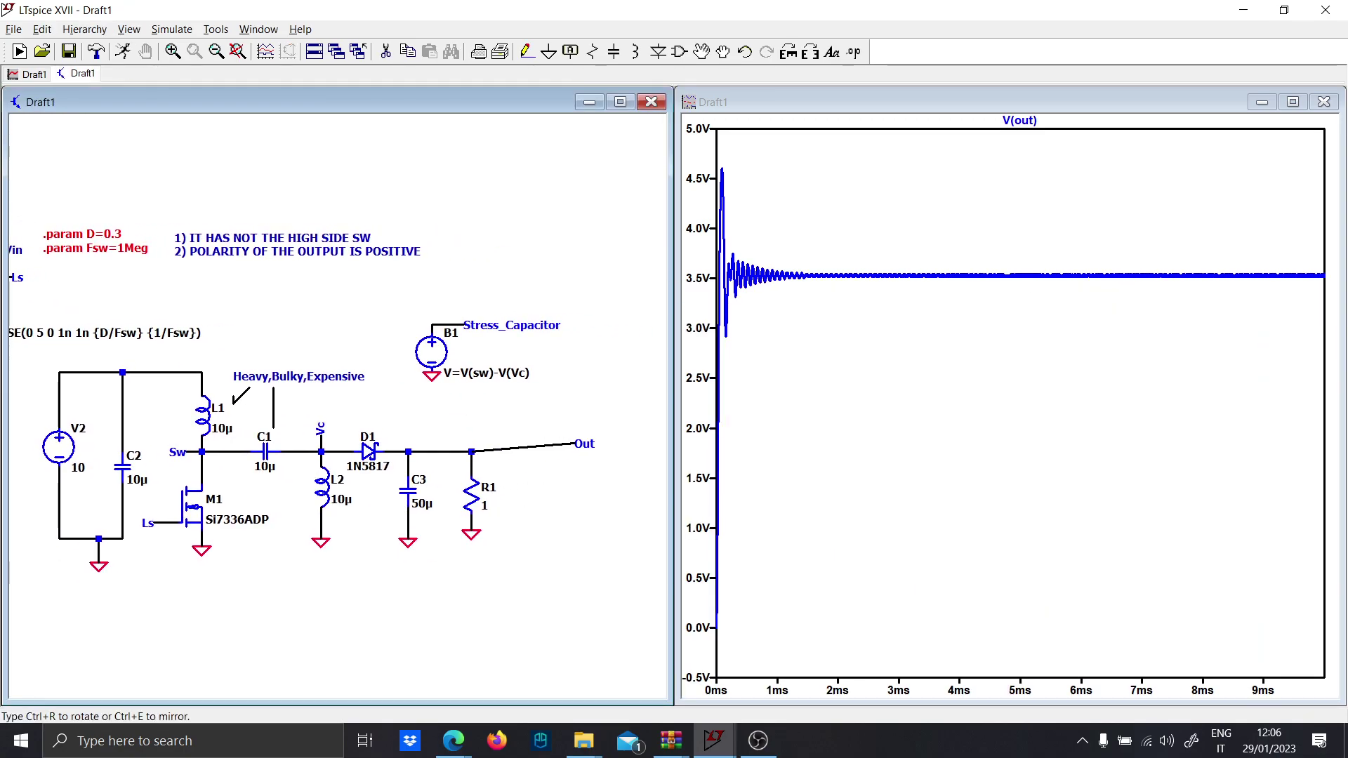
left_click(581, 444)
key("Escape")
key("l")
key("Escape")
Step: Add a grounded 10u capacitor C4 in parallel with R1 on the output node
key("F3")
left_click(526, 452)
left_click(527, 539)
key("g")
left_click(527, 538)
key("Escape")
key("c")
left_click(526, 498)
key("Escape")
right_click(544, 510)
key("BackSpace")
key("Return")
Step: Place inductor L3 horizontally in series after C4 and set its value to 4.7u
key("l")
key("ctrl+r")
left_click(553, 453)
key("Escape")
right_click(552, 467)
type("4.7")
key("Return")
right_click(558, 467)
type("4.7u")
key("Return")
Step: Add a grounded 10u capacitor C5 after L3 to complete the output filter
key("F3")
left_click(589, 451)
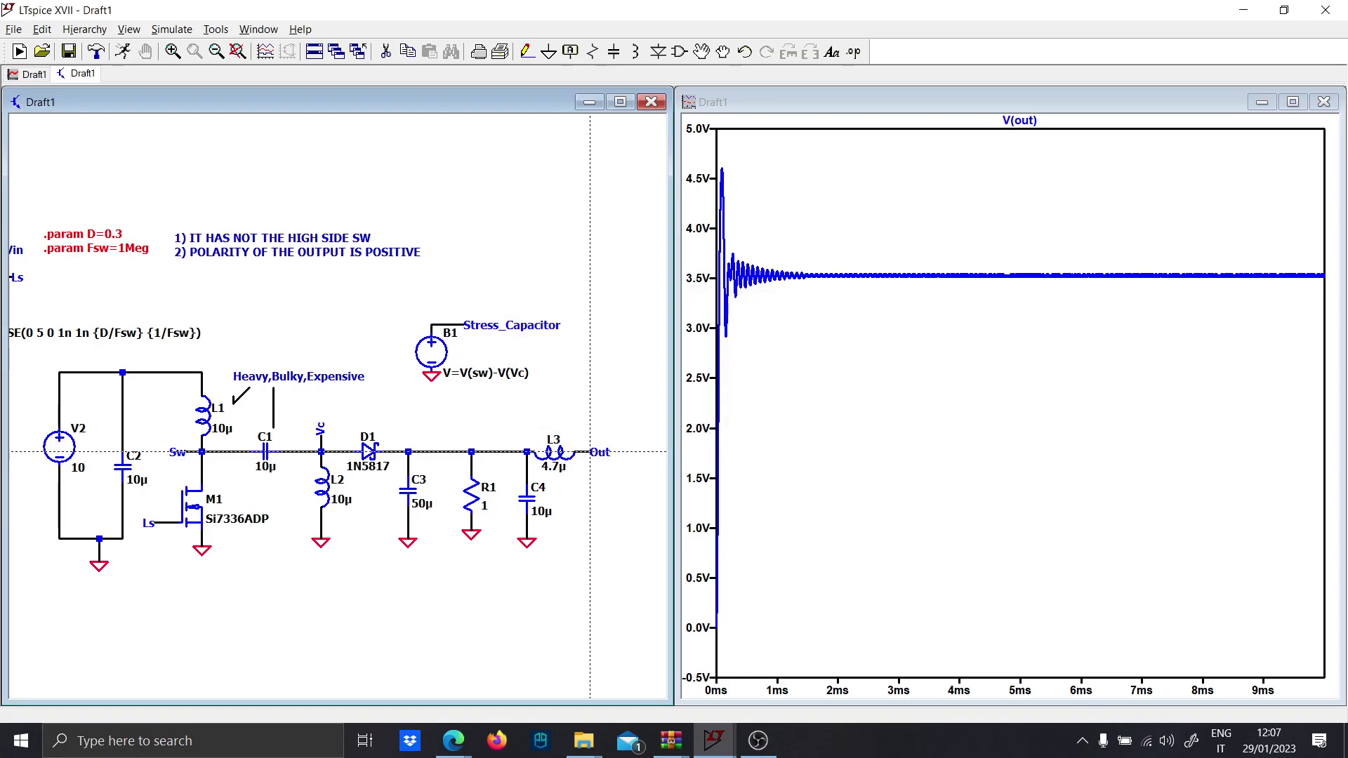
left_click(590, 538)
key("g")
left_click(589, 538)
key("Escape")
key("c")
left_click(590, 498)
key("Escape")
right_click(597, 518)
type("10u")
key("Return")
Step: Remove the Out label after L3 and label a short wire from the node above C4 as Out
left_click(599, 442)
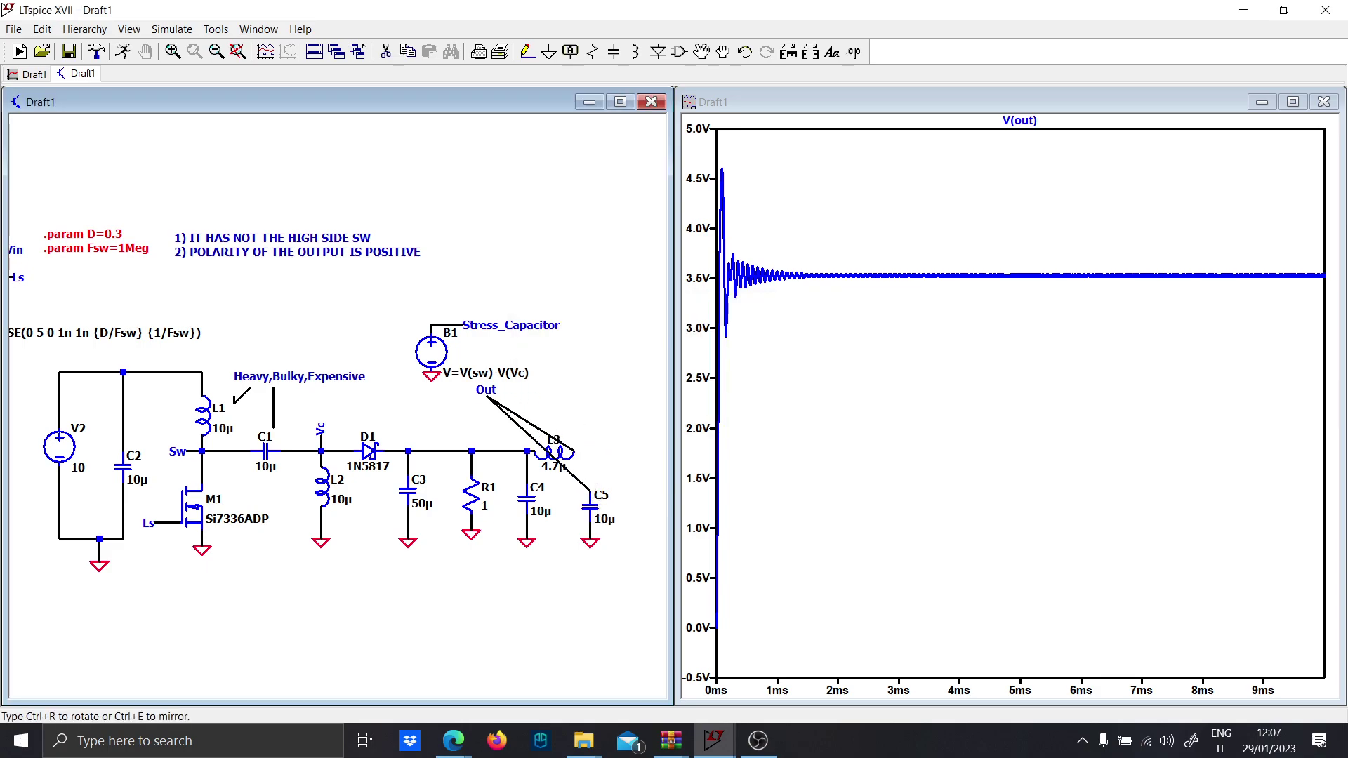
left_click(597, 441)
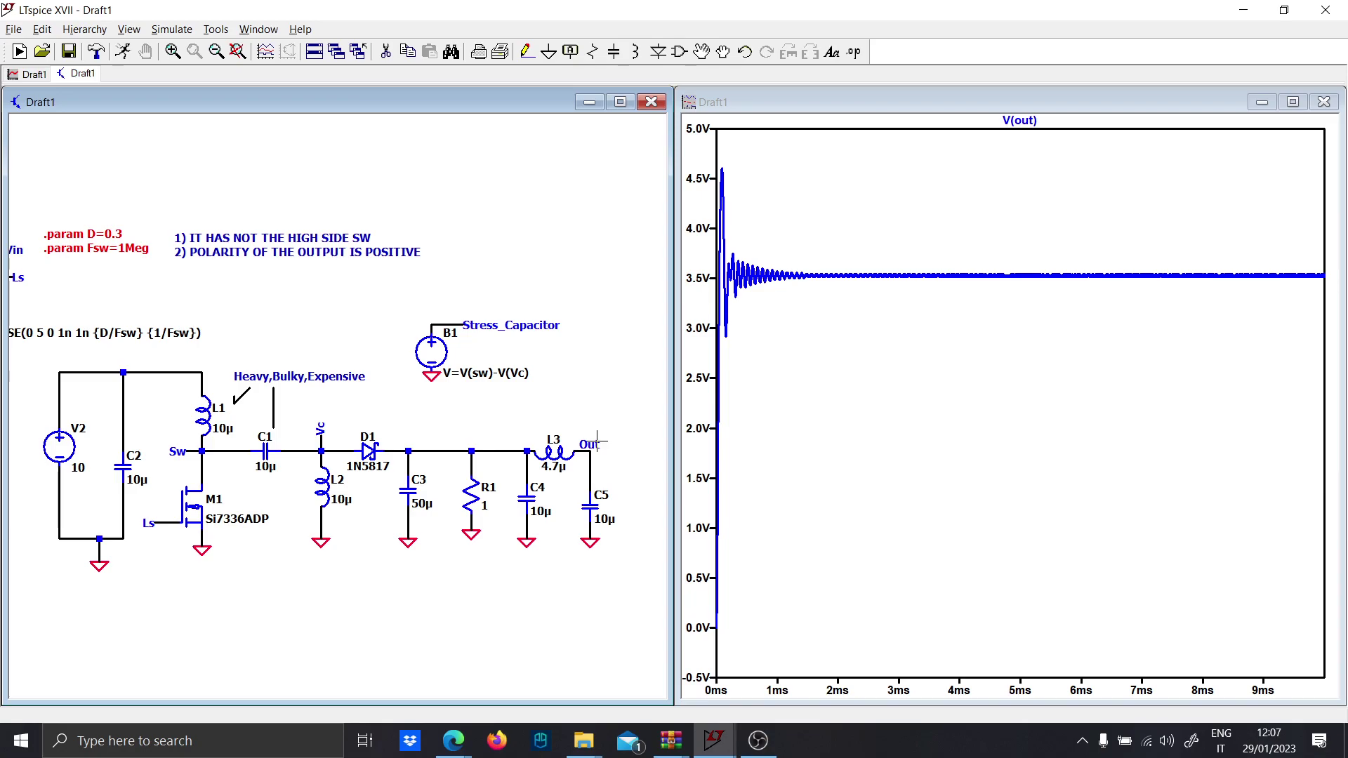
left_click(596, 442)
key("F3")
left_click(526, 451)
left_click(526, 428)
key("F4")
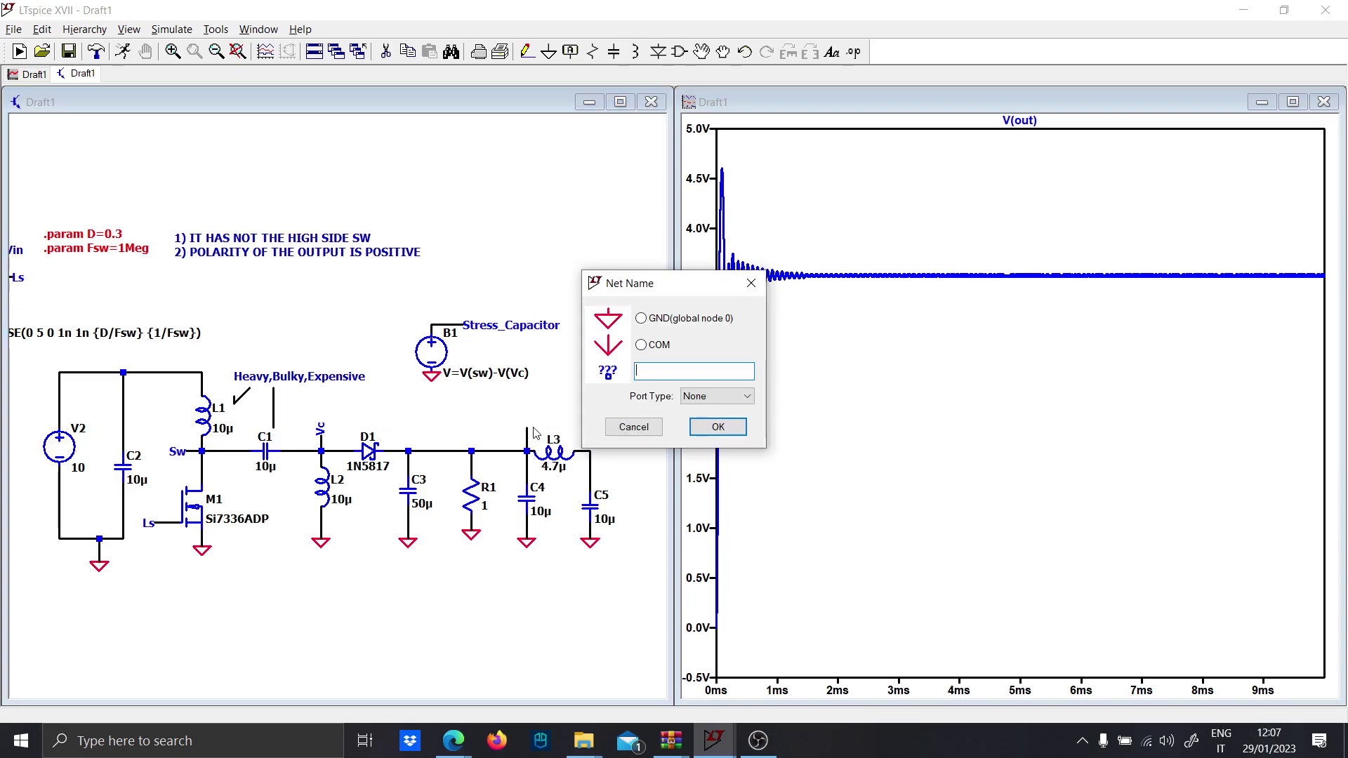
key("Caps_Lock")
type("Out")
key("Return")
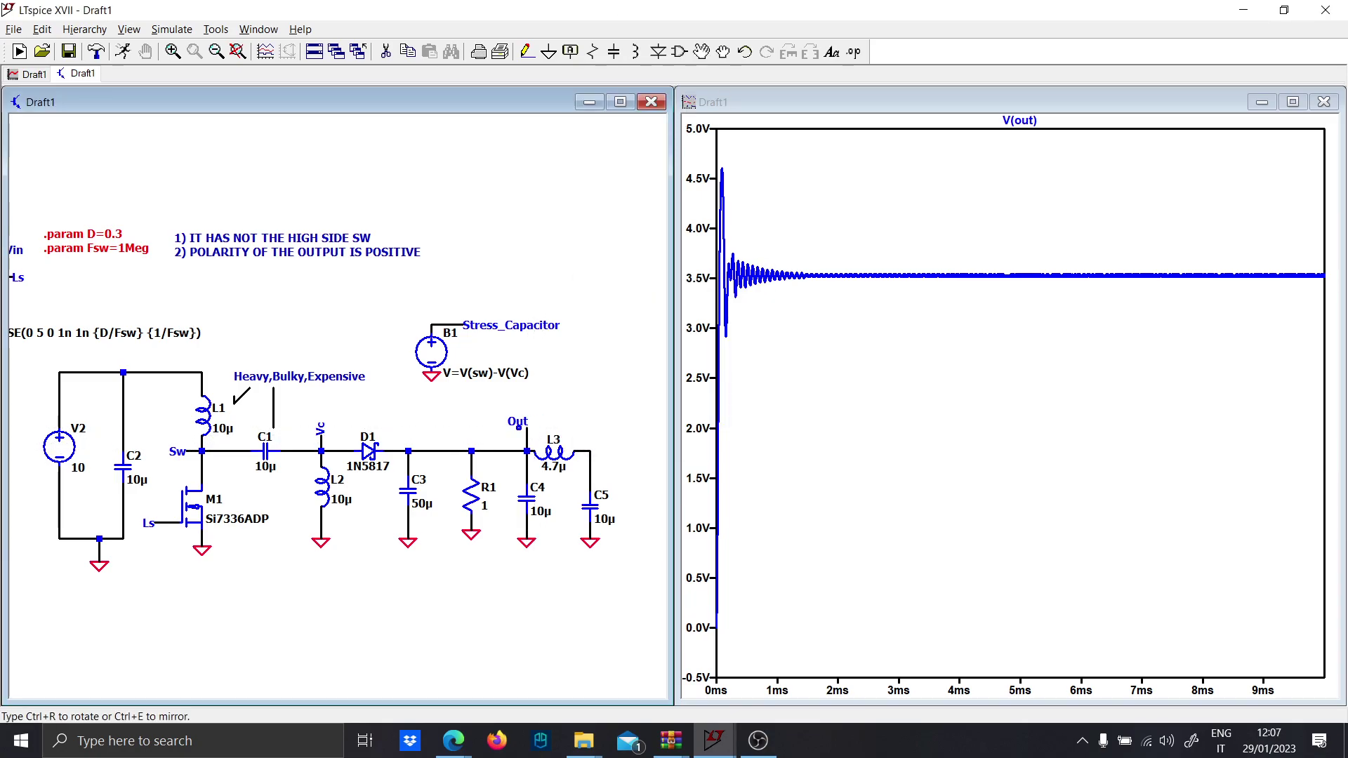
Step: Wire a label to the node between L3 and C5 and name it Out_f
left_click(597, 427)
key("F3")
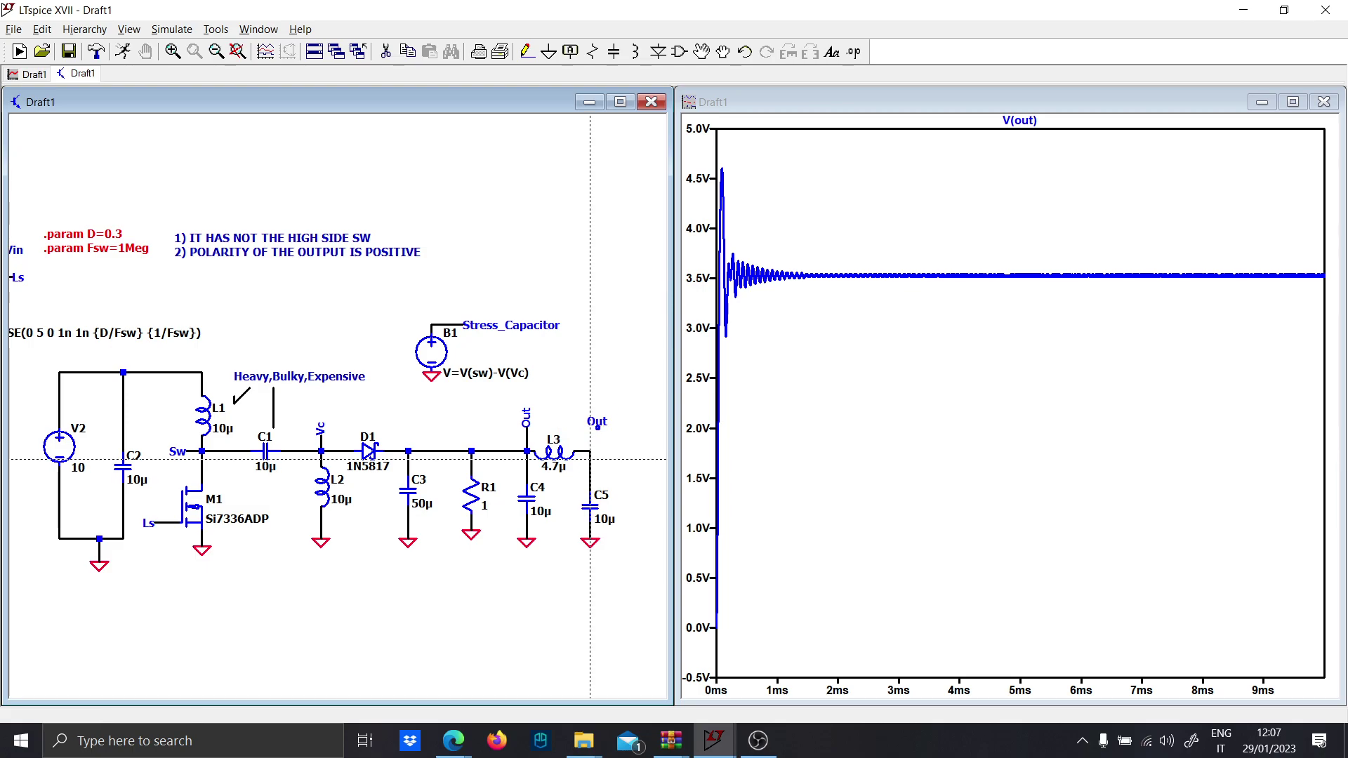
key("Escape")
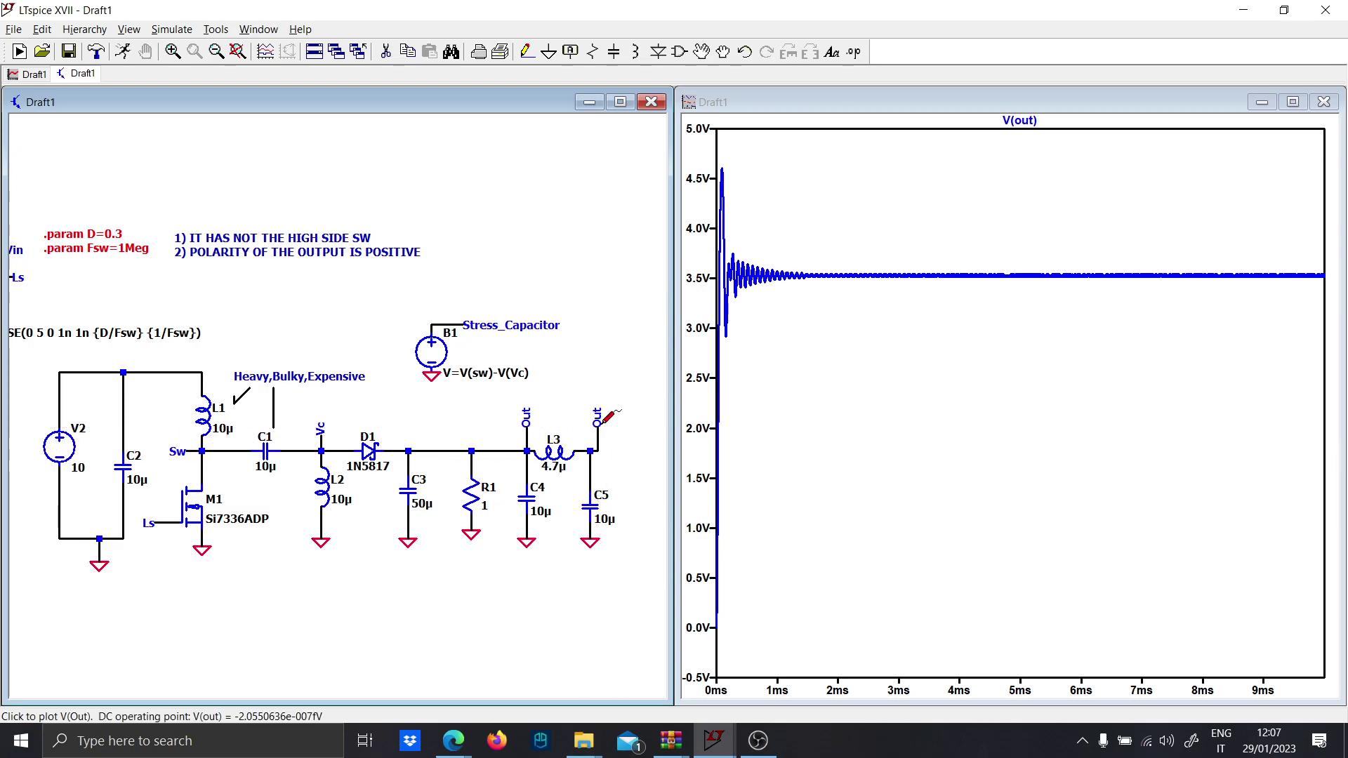
right_click(597, 426)
type("O")
key("Caps_Lock")
type("ut_")
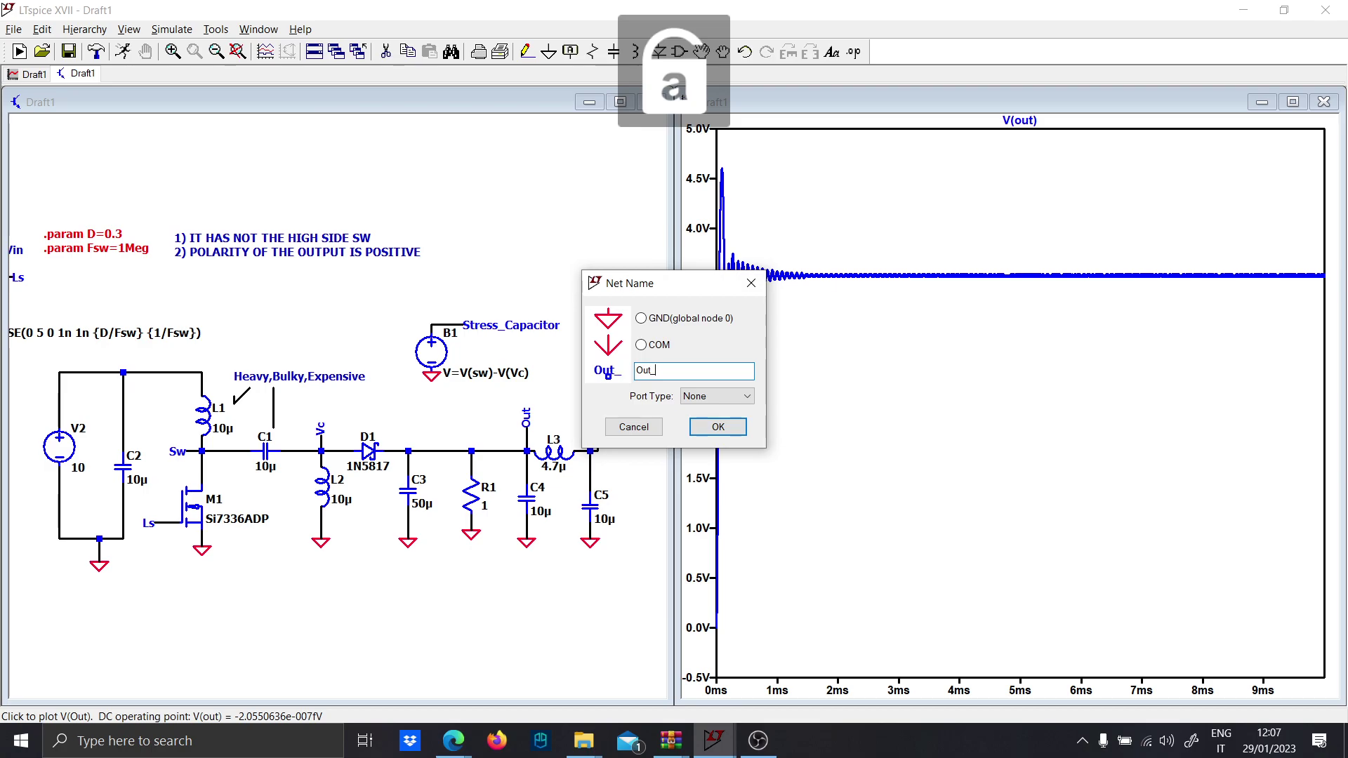
type("f")
key("Return")
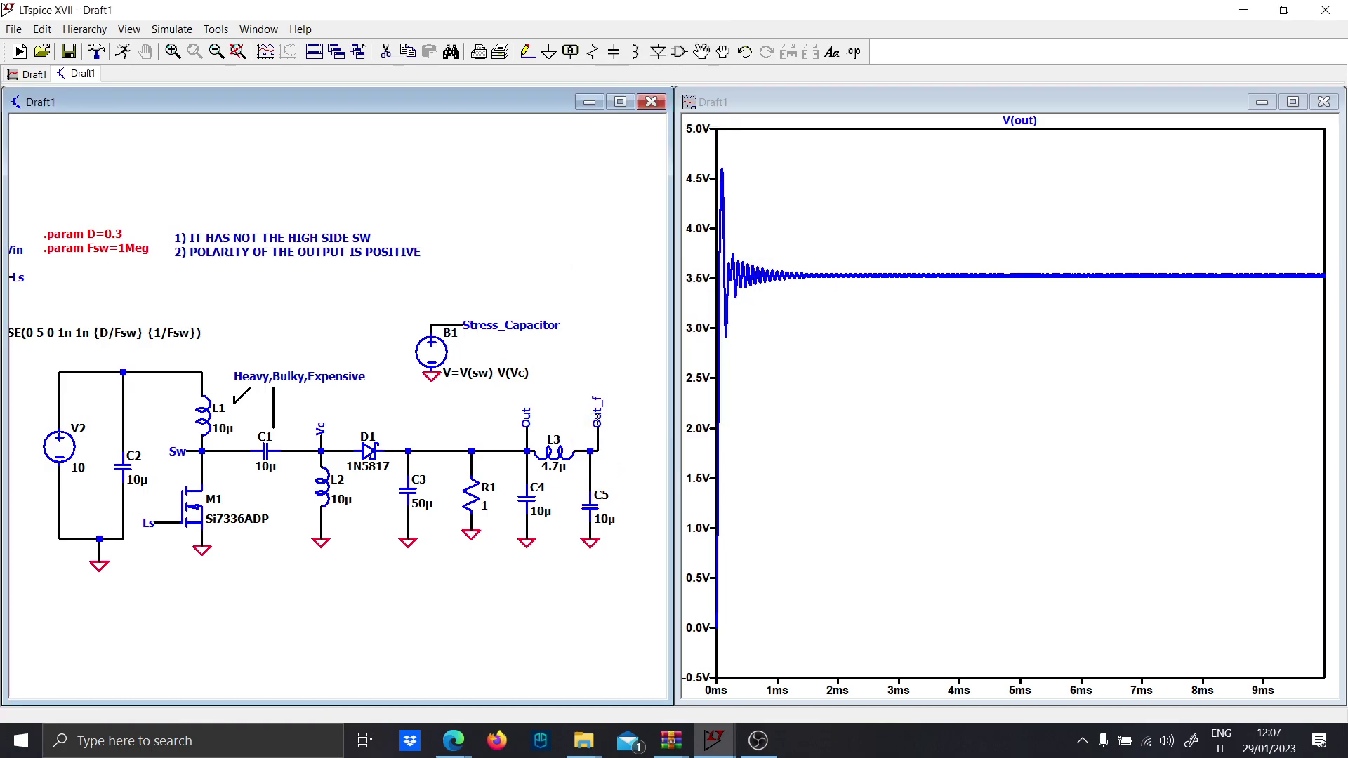
Step: Run the simulation and plot the voltage at Out_f
left_click(127, 53)
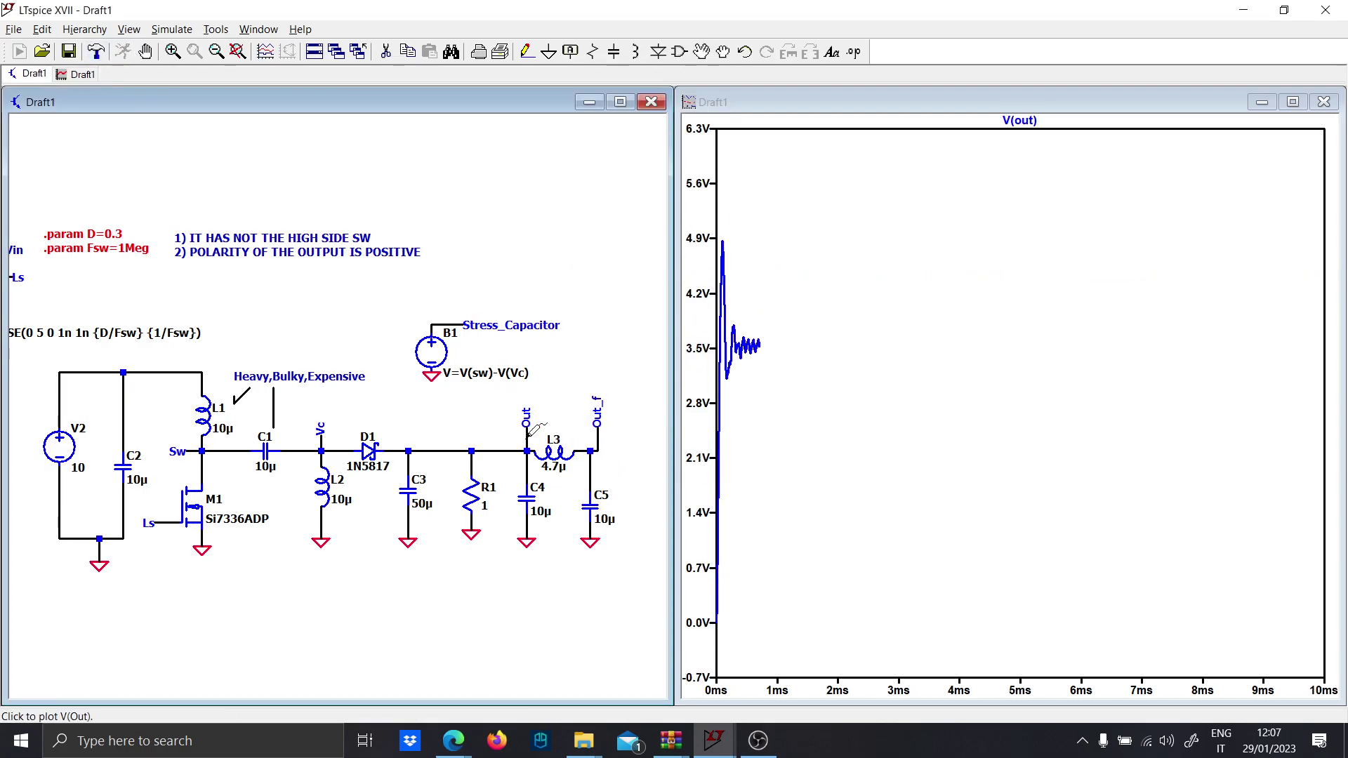
left_click(600, 426)
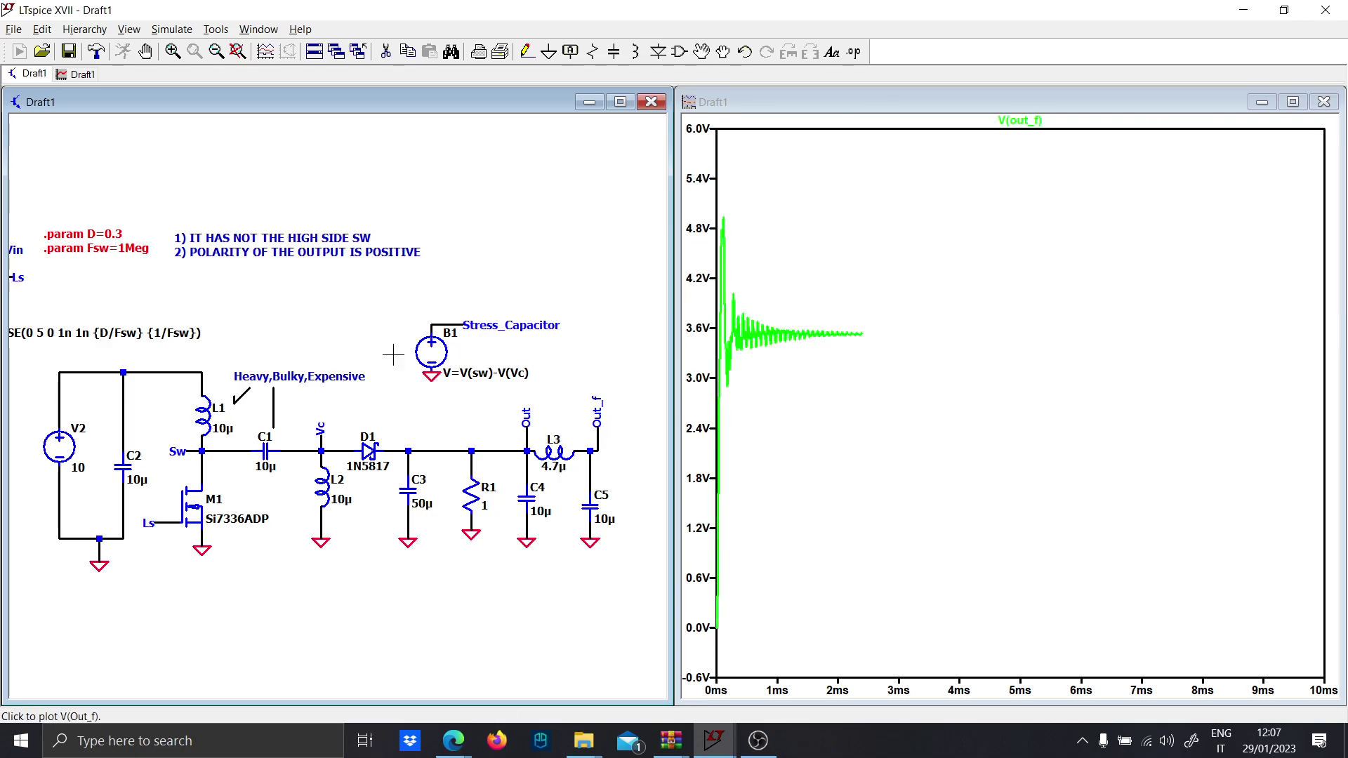
Step: Set the Fsw parameter to 250k, then stop and restart the simulation
right_click(127, 252)
key("BackSpace")
key("BackSpace")
key("BackSpace")
key("BackSpace")
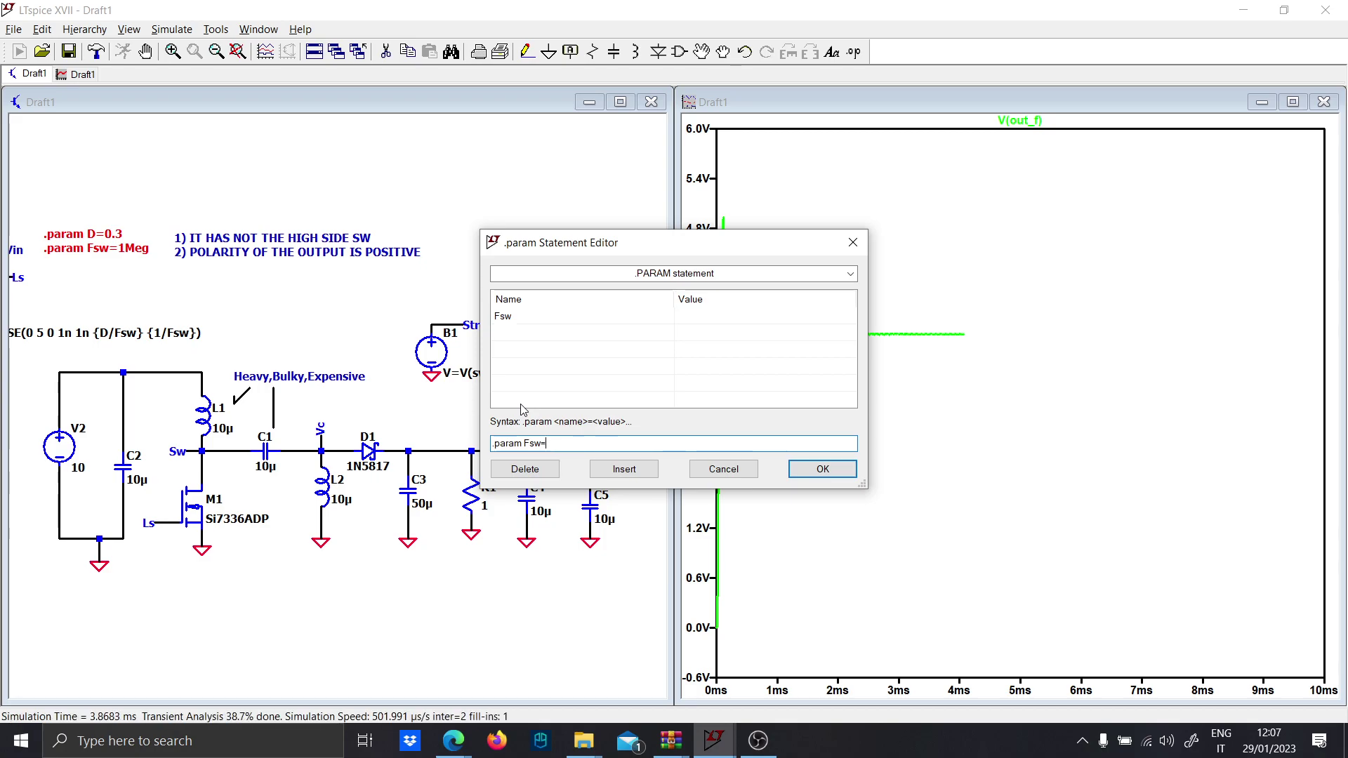
type("250k")
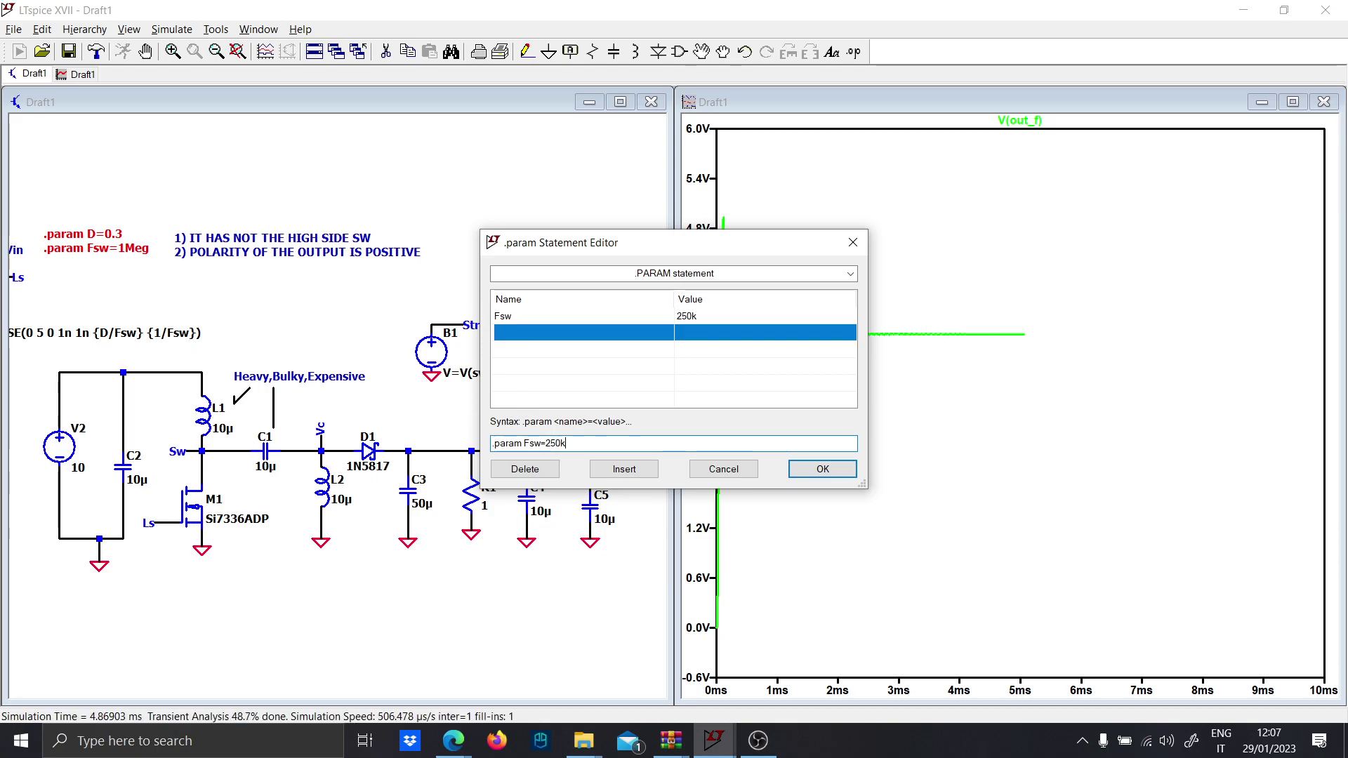
key("Return")
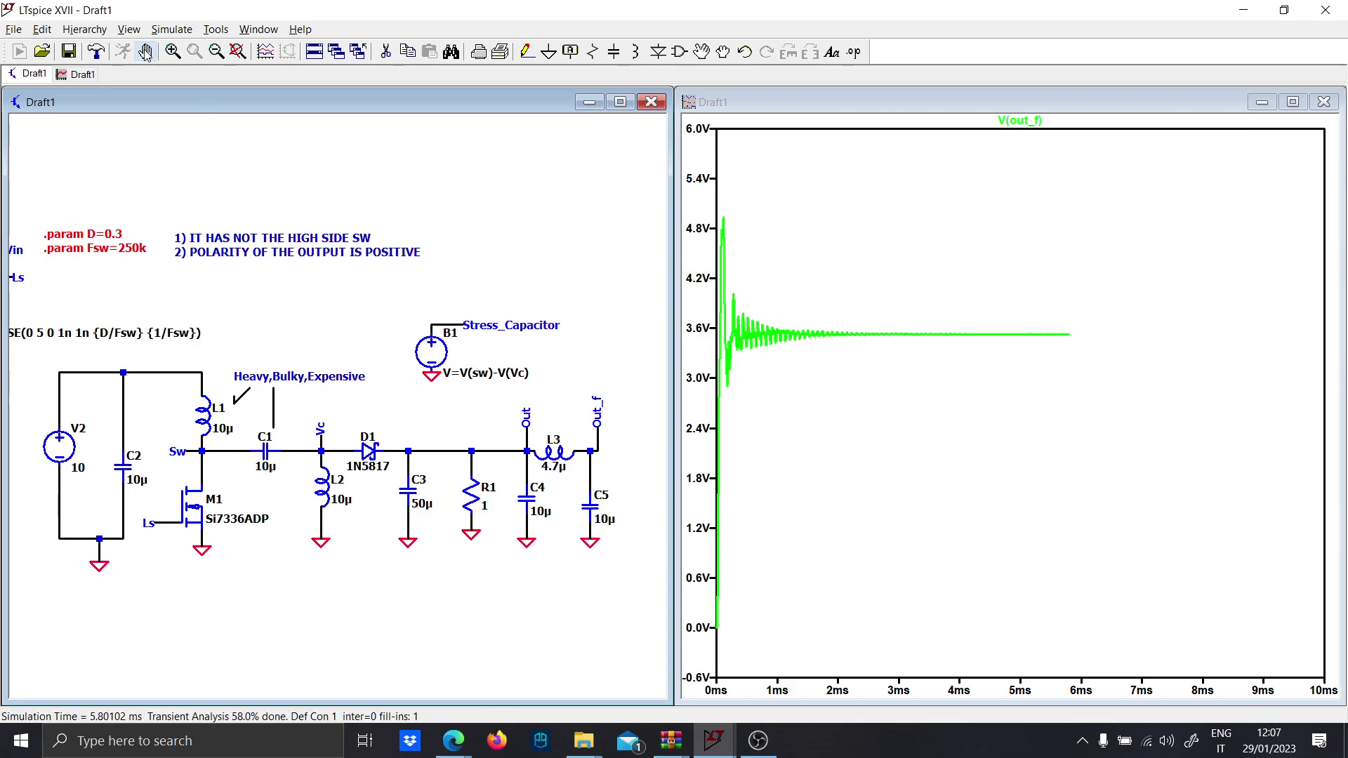
left_click(145, 54)
left_click(127, 54)
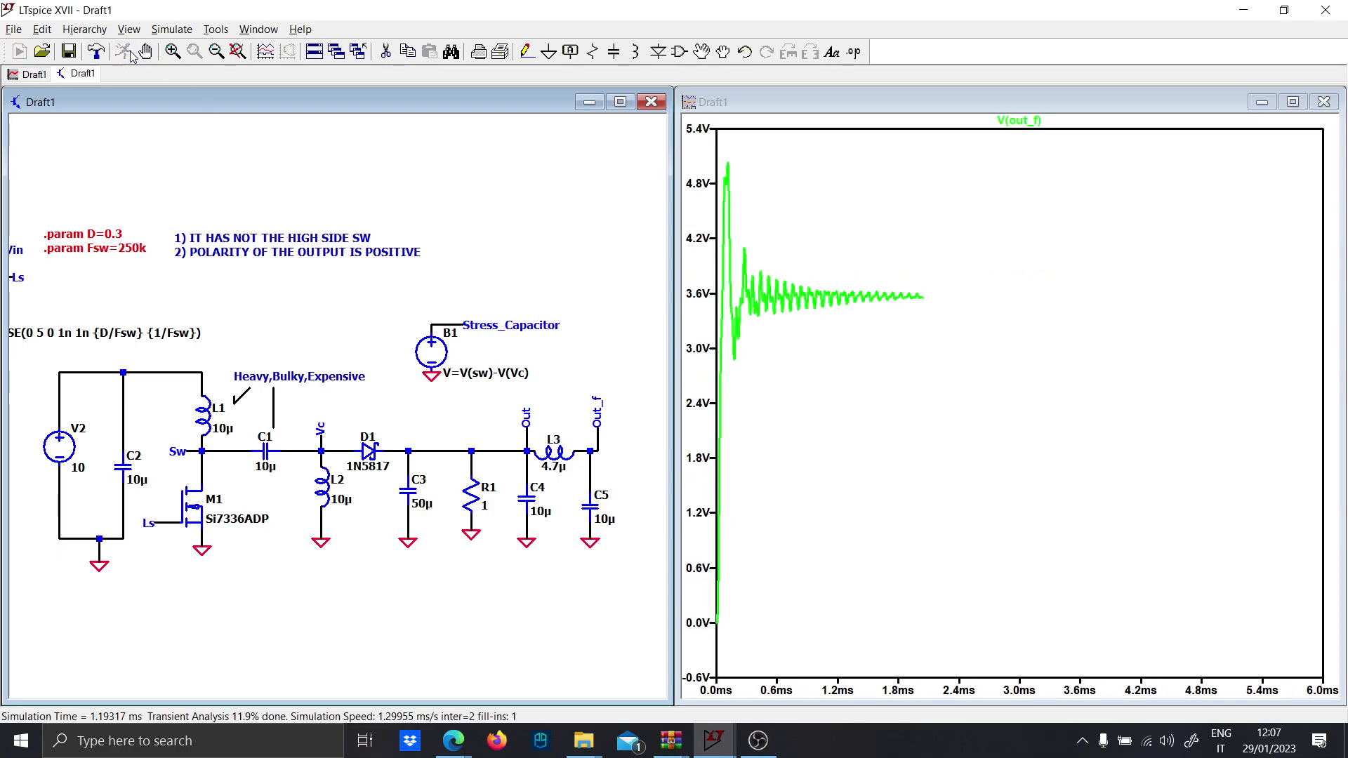
Step: Add V(out) to the plot and magnify the steady-state ripple of both traces around 6.2 ms
left_click(528, 431)
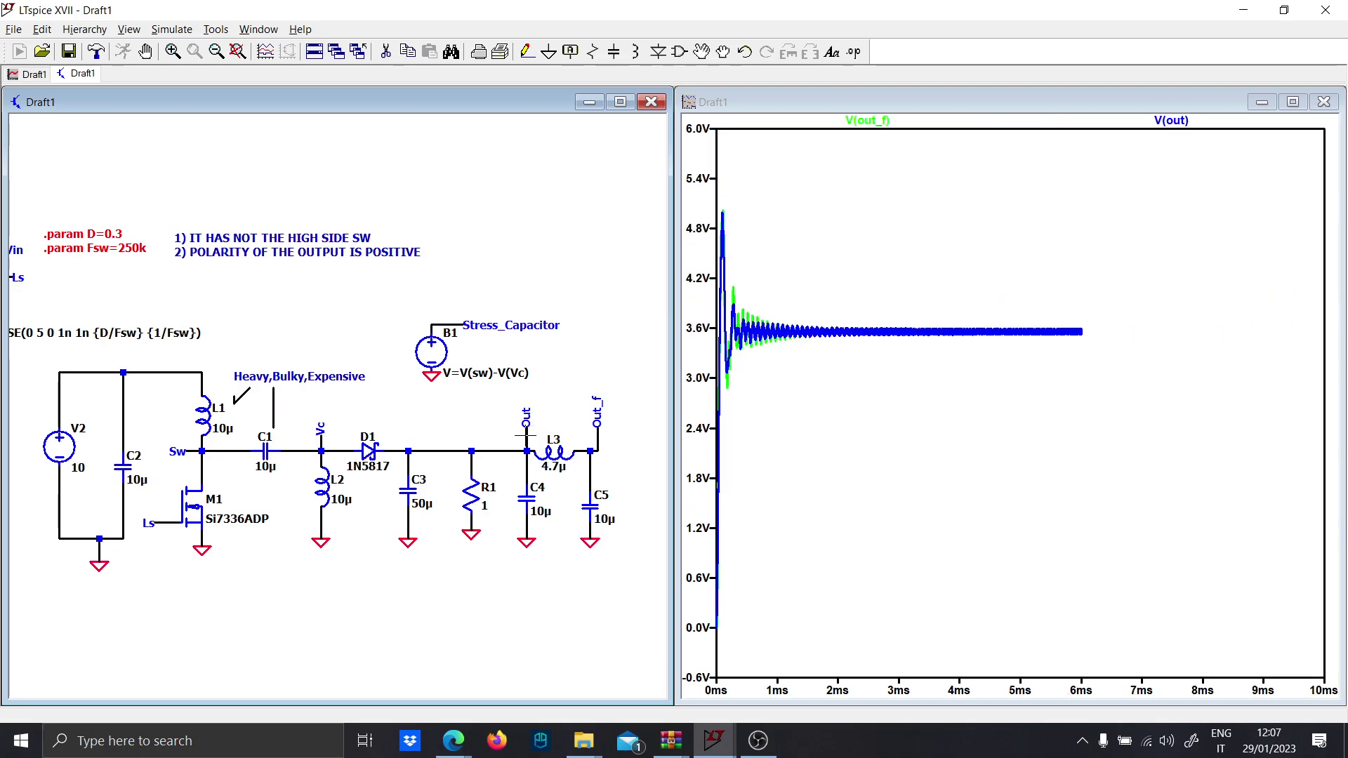
left_click(1090, 307)
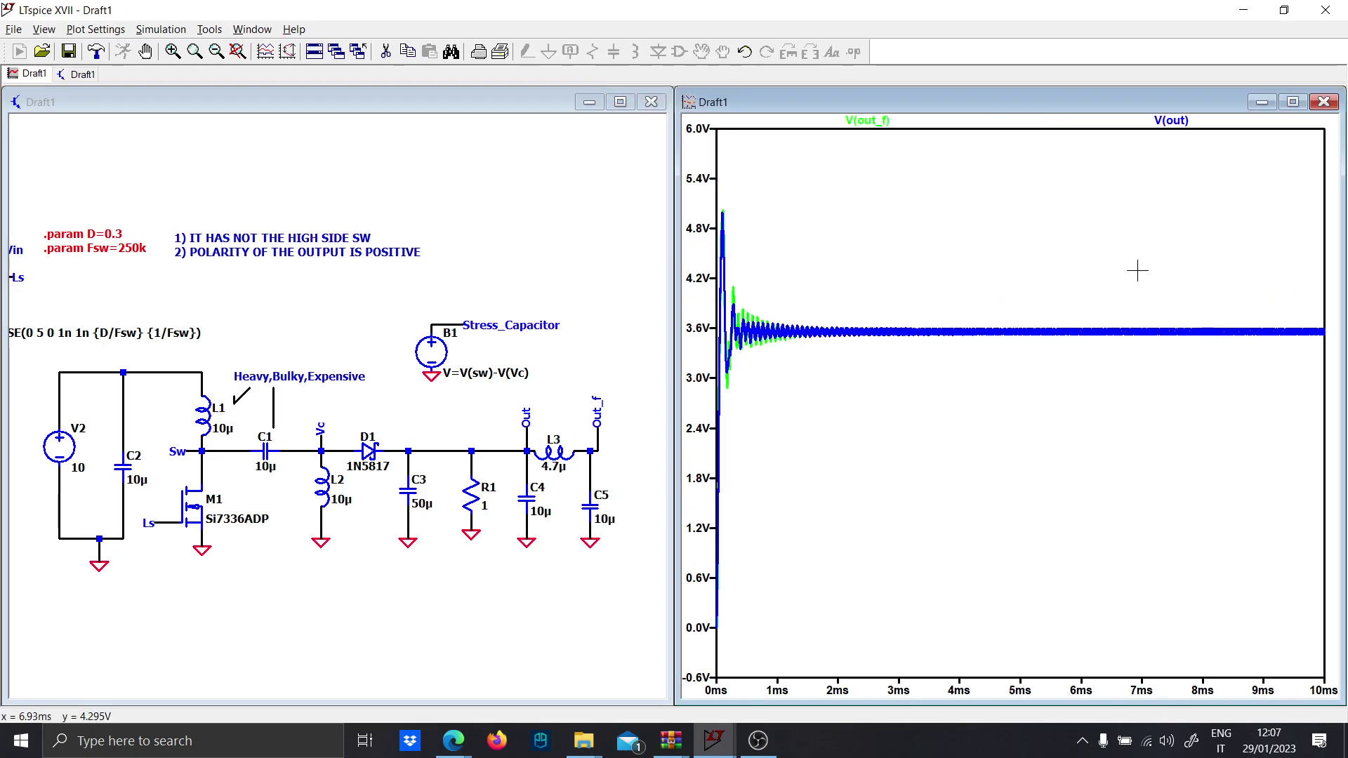
left_click_drag(1068, 293, 1164, 295)
left_click_drag(840, 335, 863, 437)
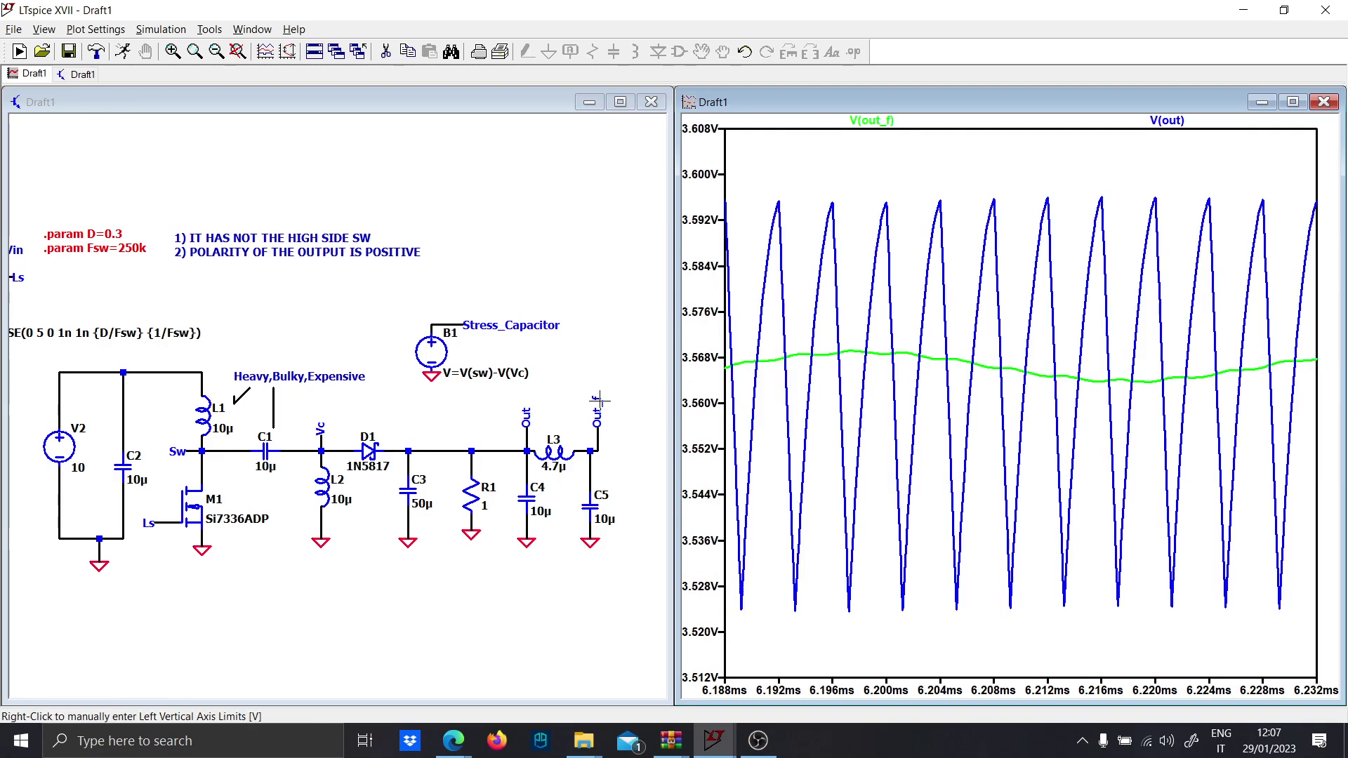
Step: Compute the FFT of V(out) and V(out_f) and shift the spectrum window so the parameters are uncovered
right_click(908, 138)
right_click(871, 120)
key("Escape")
right_click(935, 213)
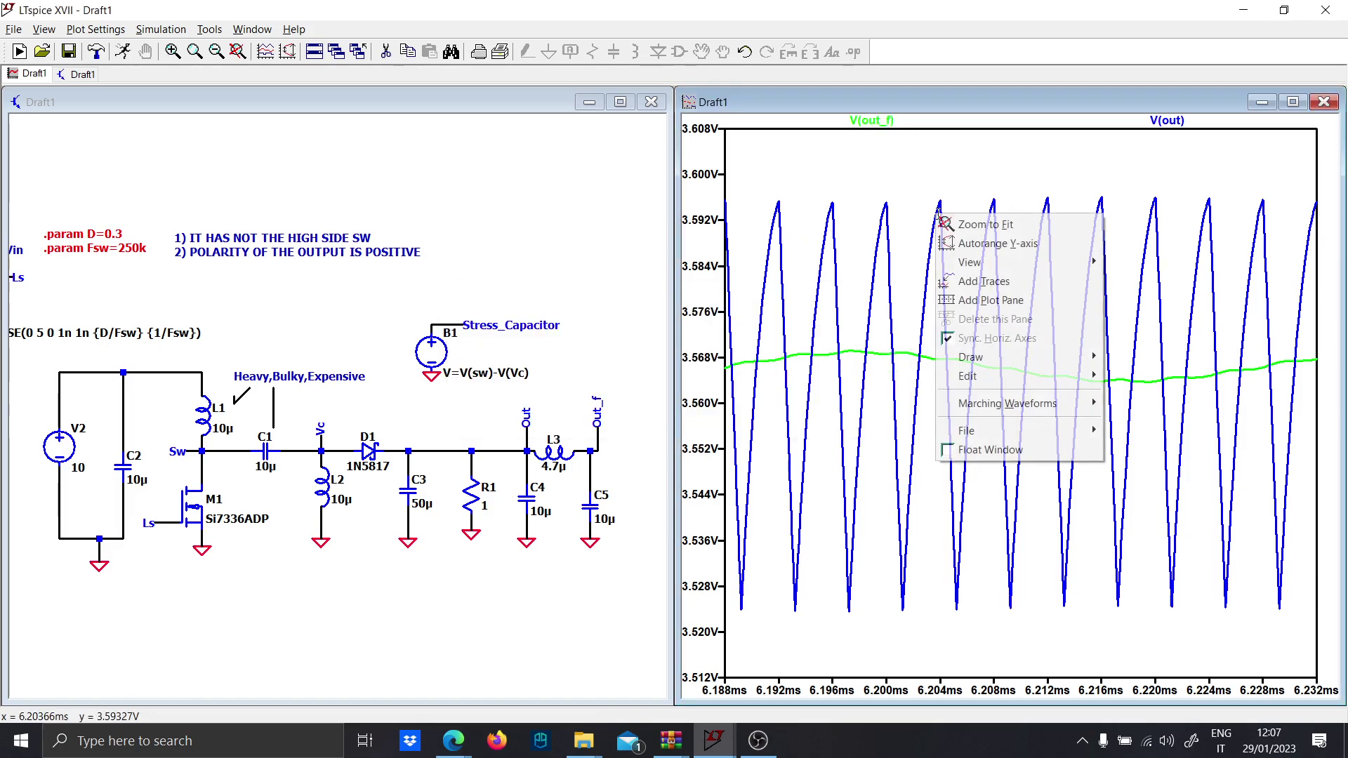
mouse_move(983, 262)
left_click(1182, 395)
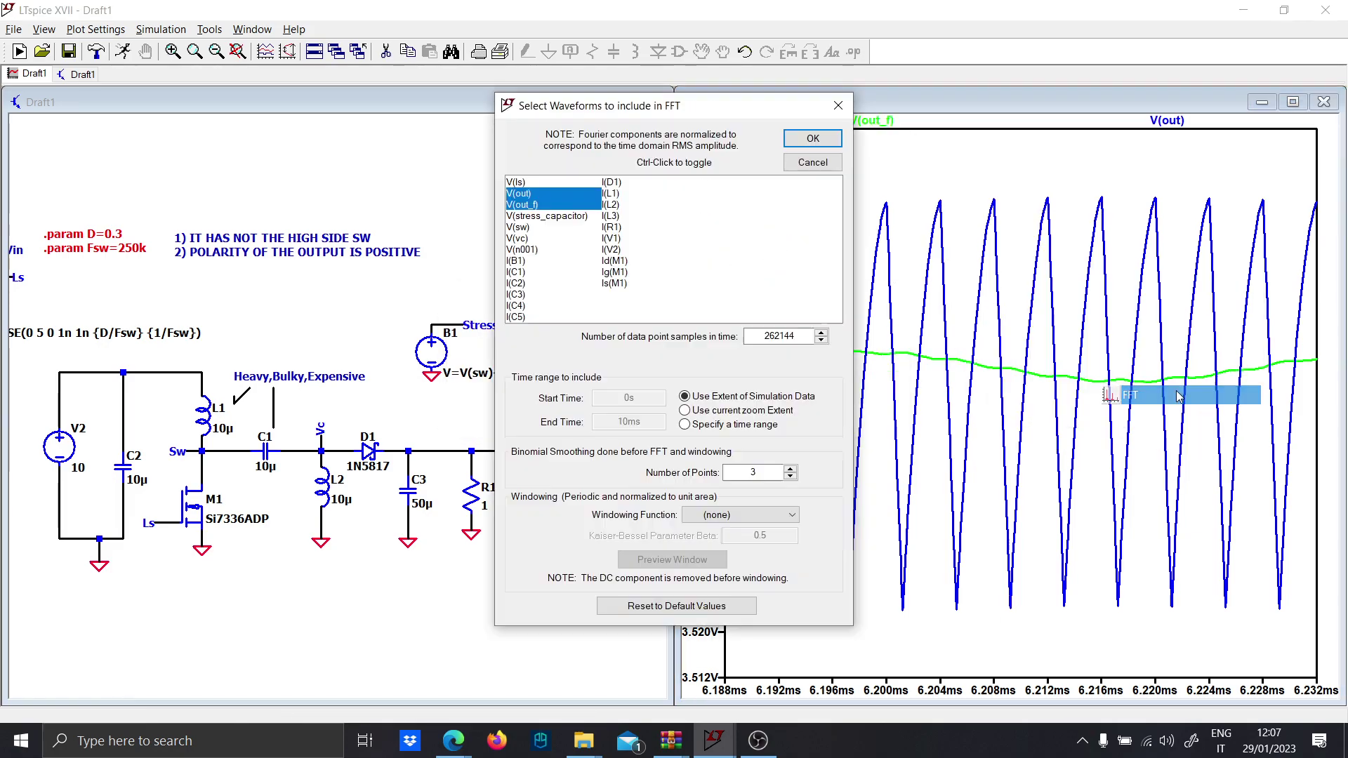
left_click(810, 138)
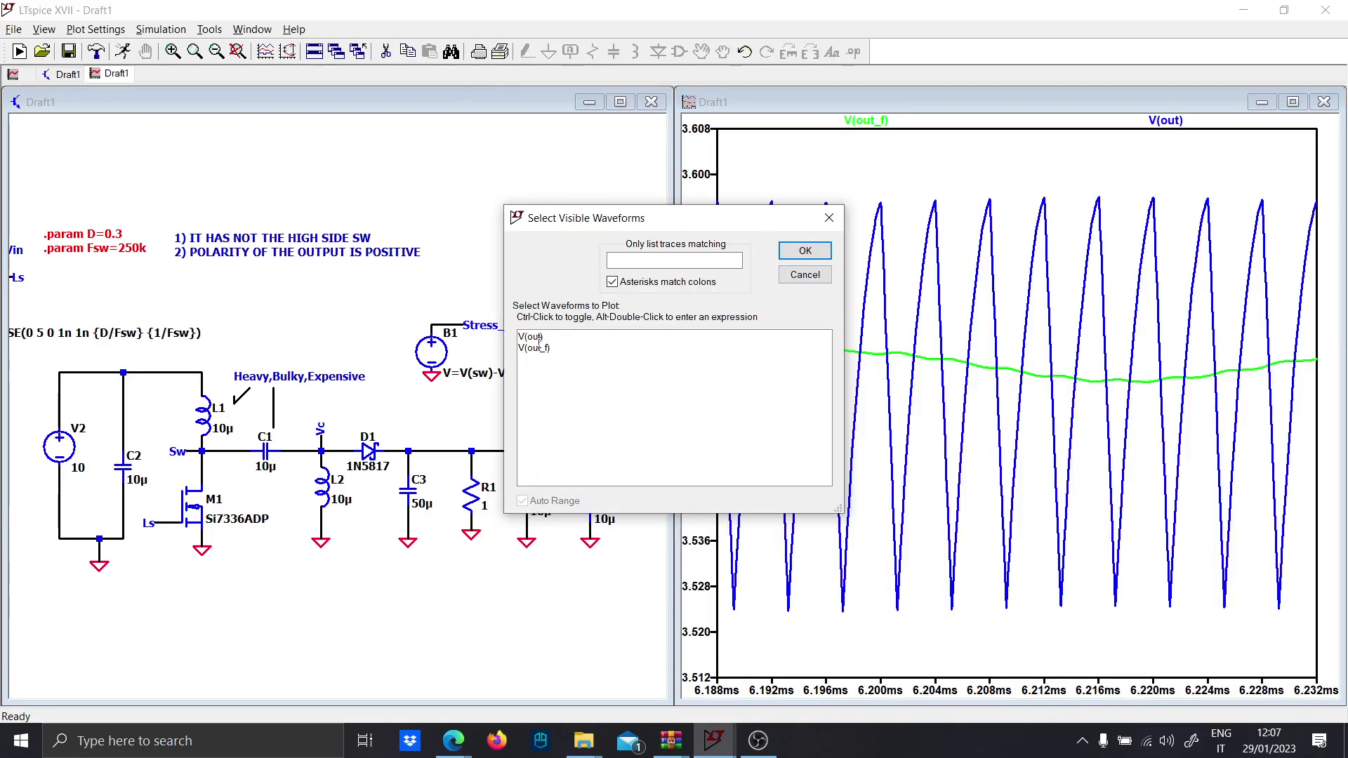
left_click(806, 251)
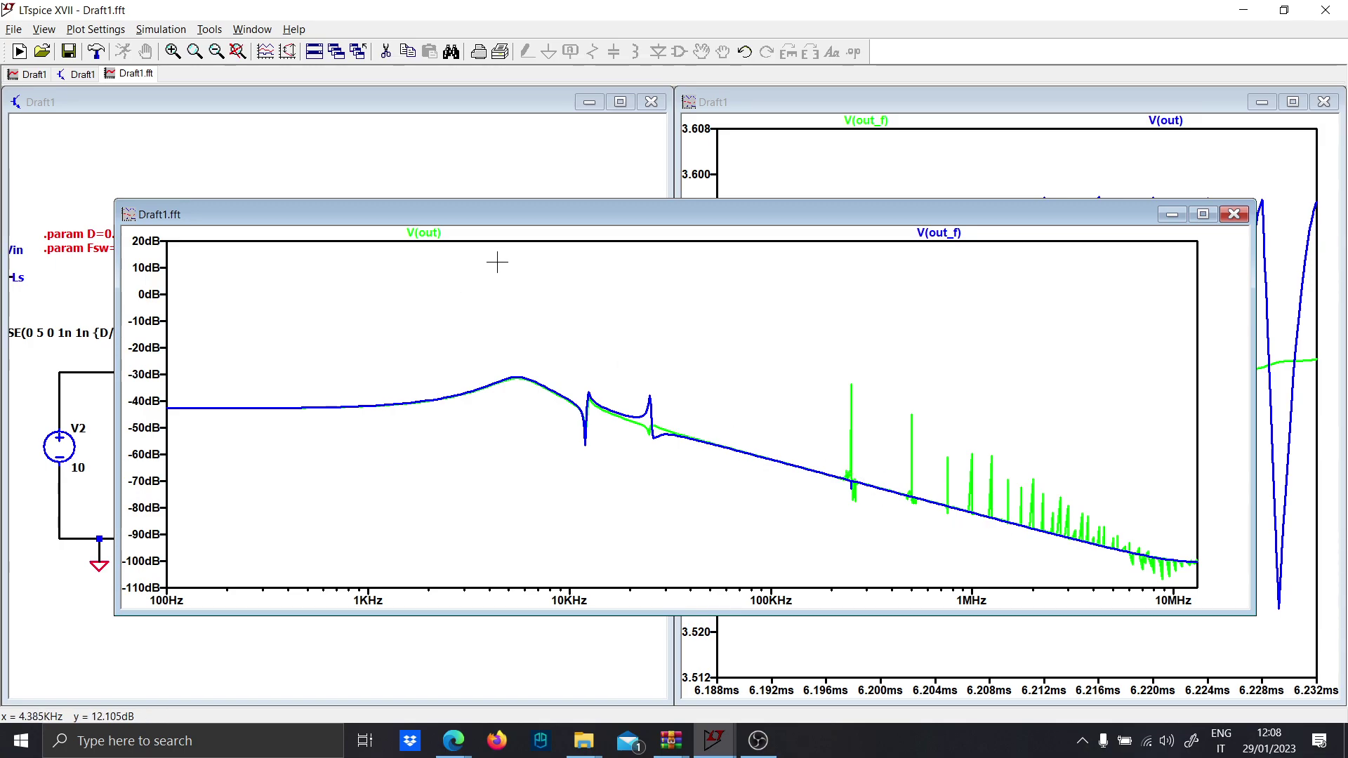
left_click_drag(499, 216, 605, 244)
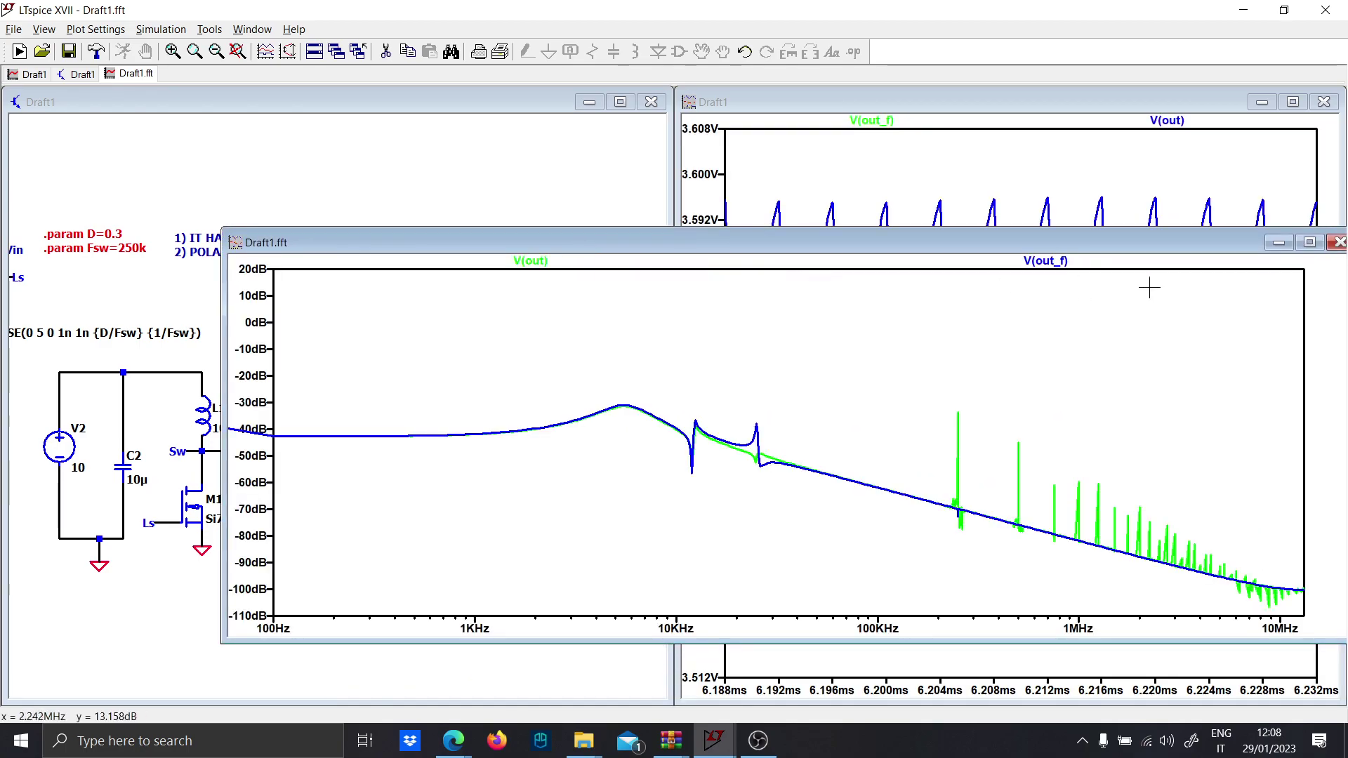
Step: Close the spectrum window and the extra empty LTspice window, and run the simulation again
left_click(1337, 244)
mouse_move(713, 740)
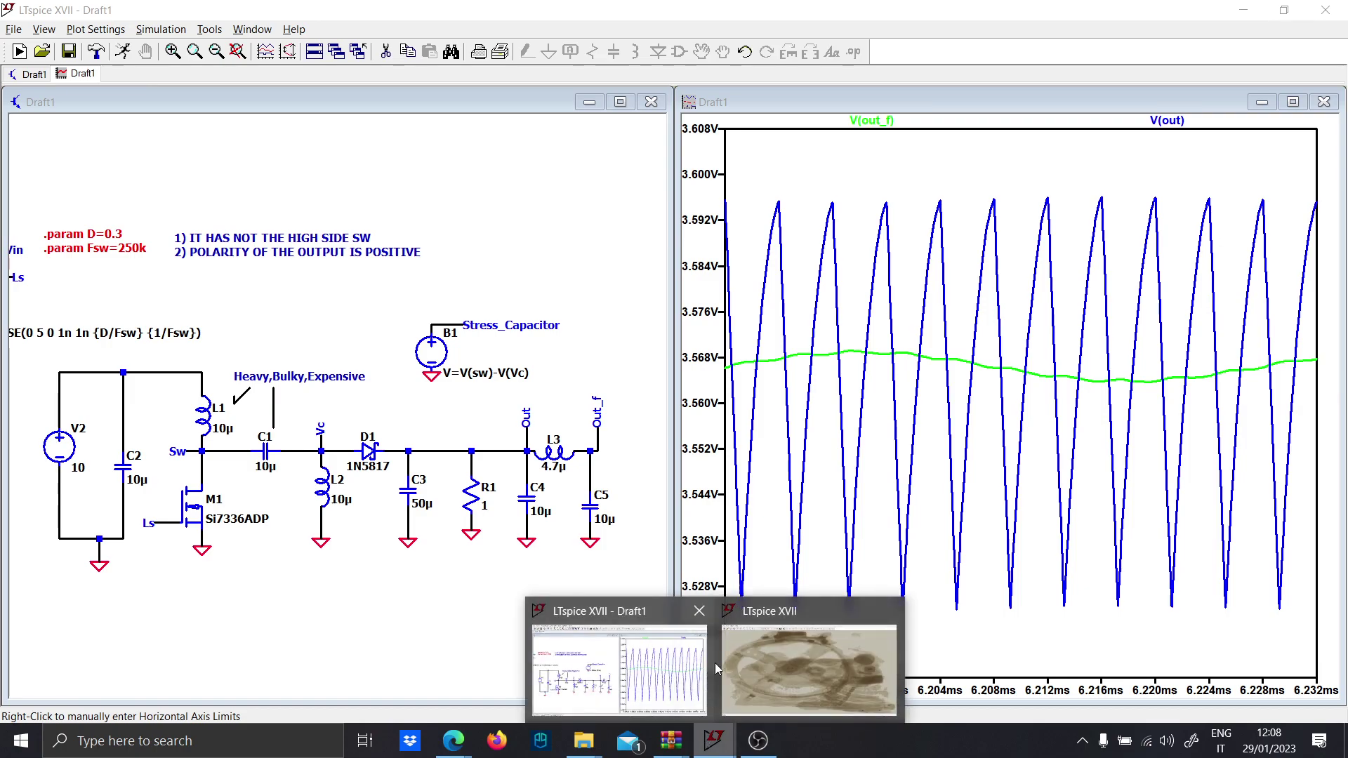
left_click(889, 611)
left_click(465, 257)
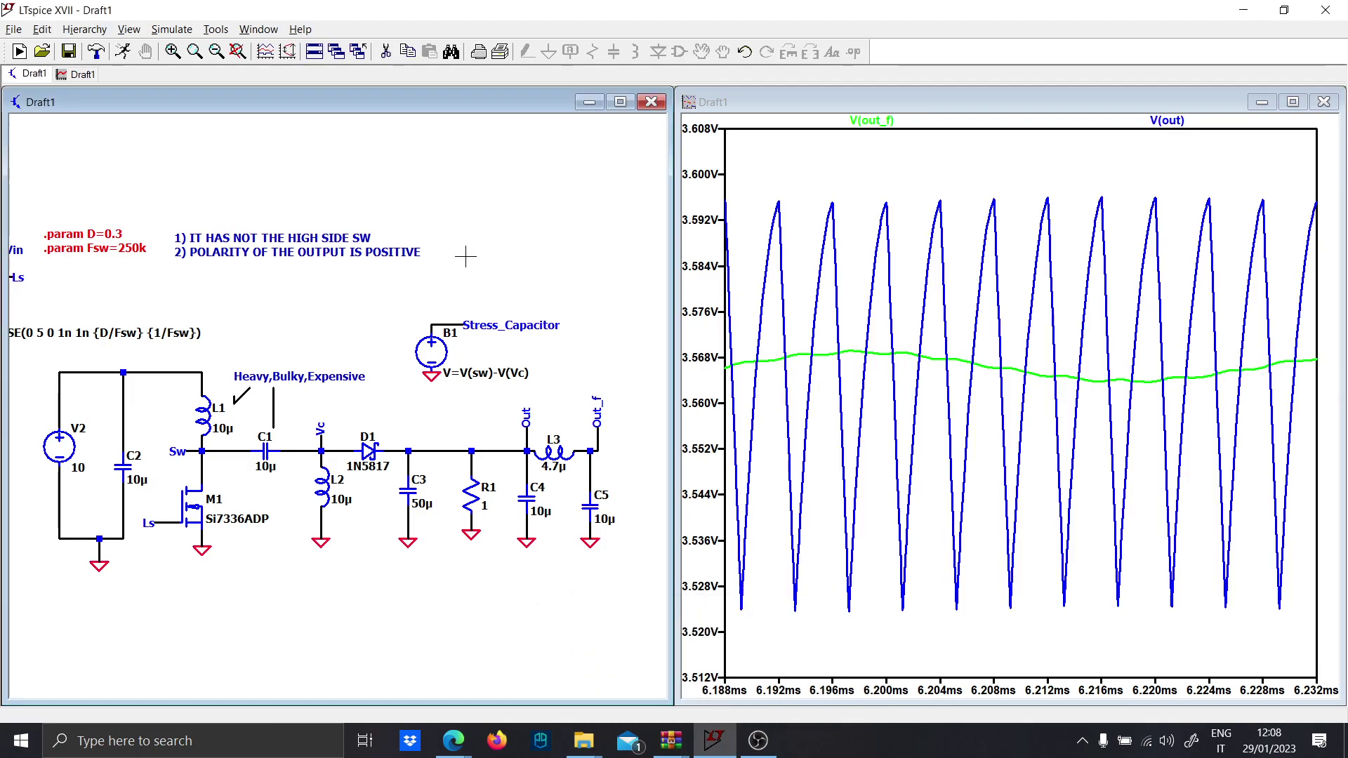
left_click(123, 51)
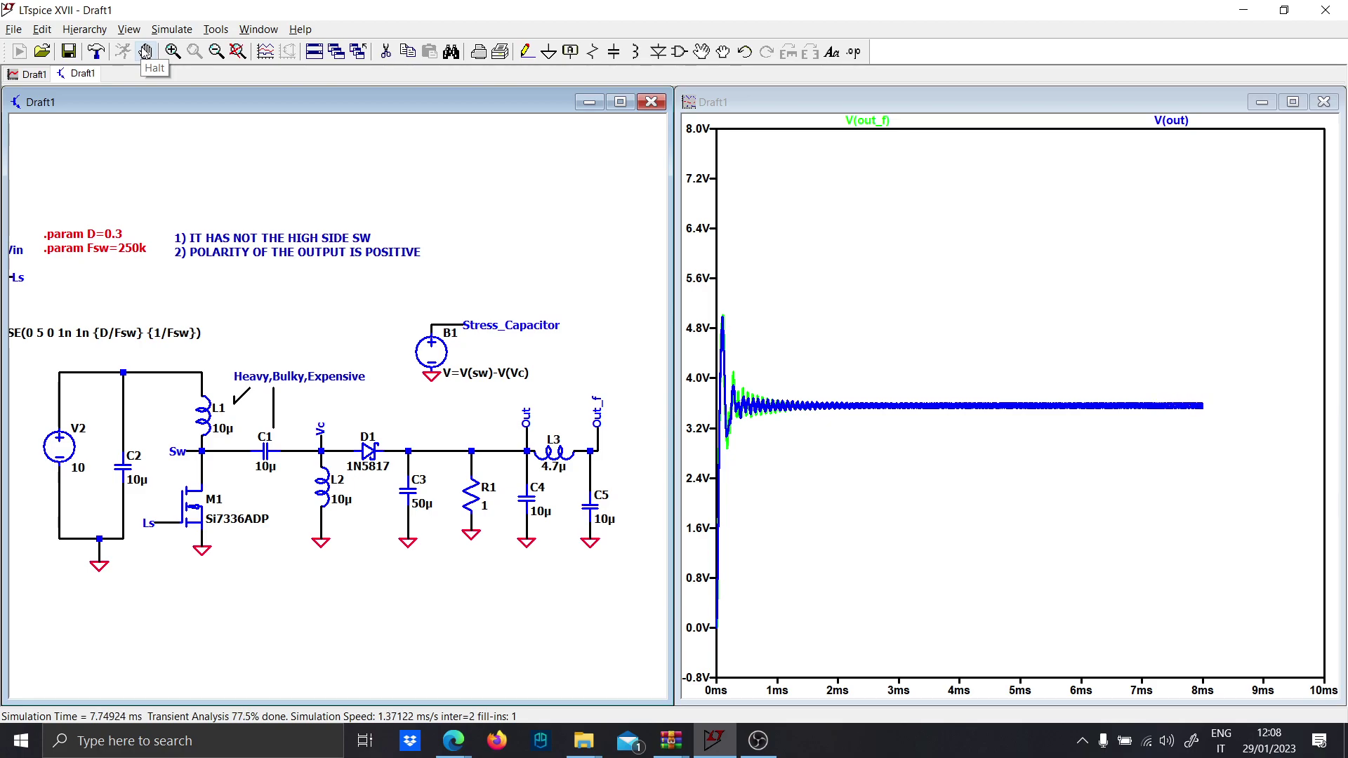
right_click(867, 120)
left_click(867, 328)
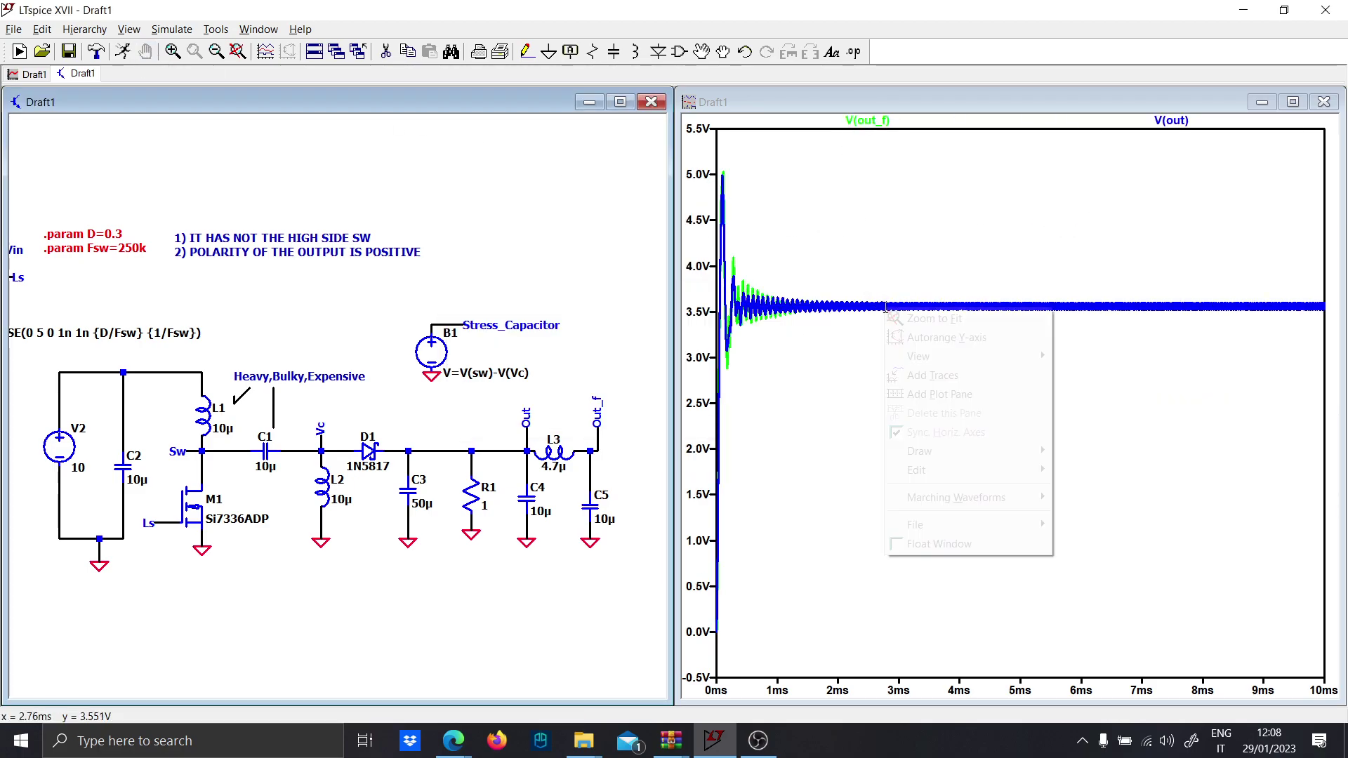
right_click(884, 307)
mouse_move(920, 356)
left_click(1107, 486)
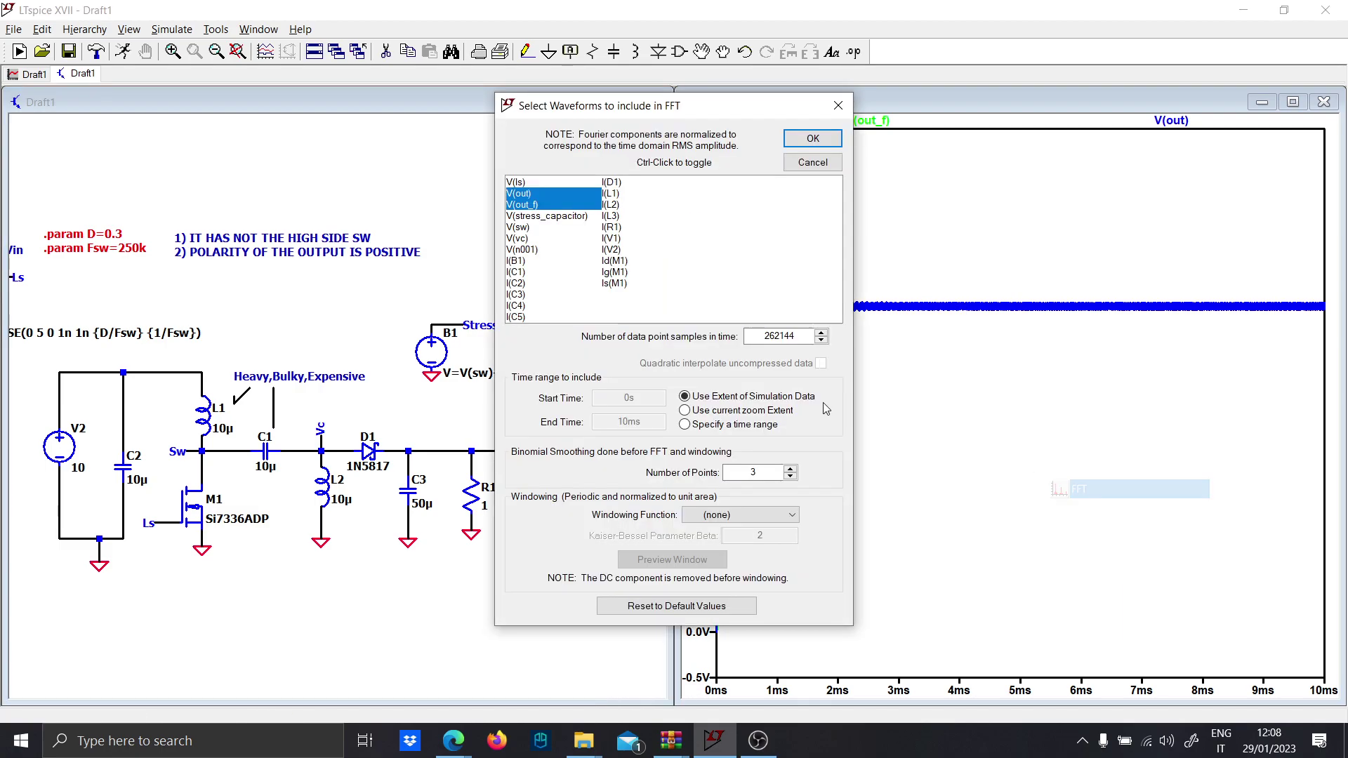
left_click(785, 144)
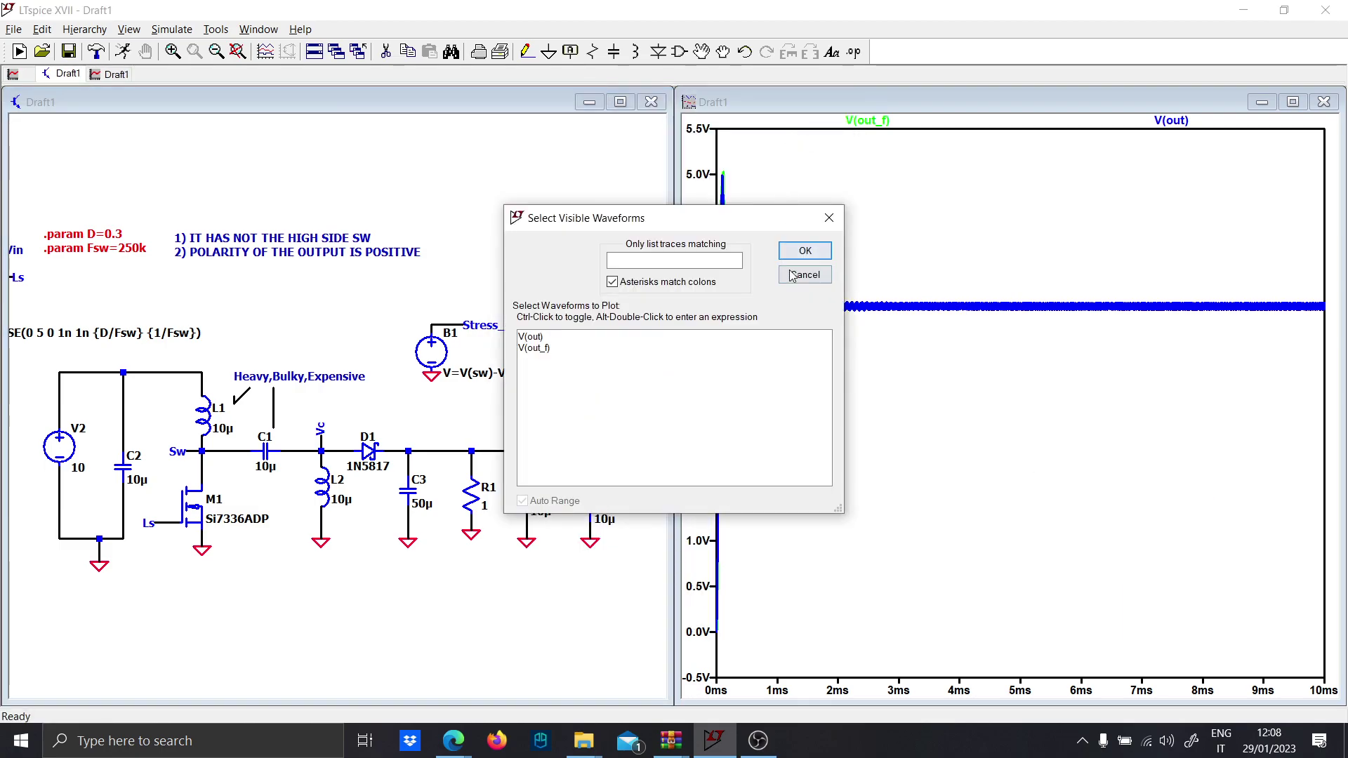
left_click(792, 274)
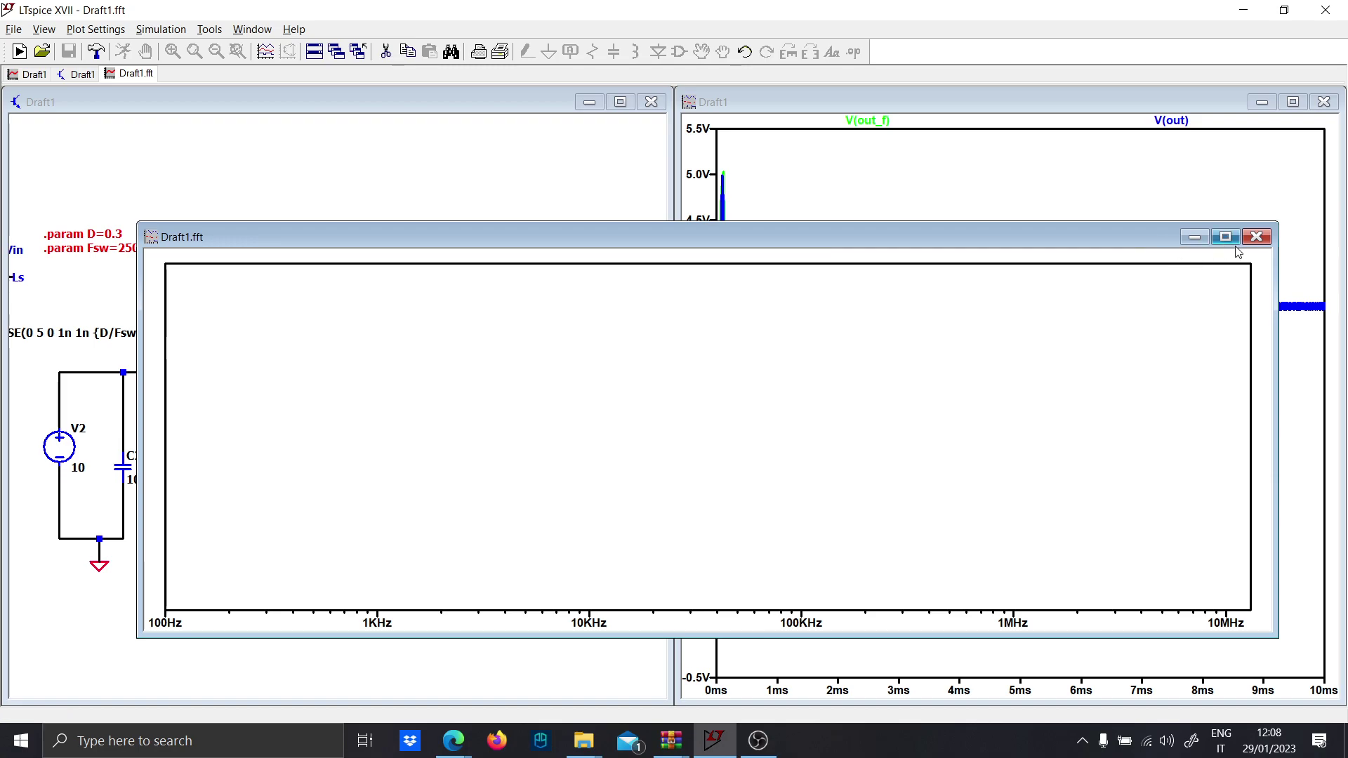
left_click(1256, 237)
Step: Compute the FFT of V(out) and V(out_f) over the full simulation and display both spectra
right_click(864, 171)
mouse_move(913, 218)
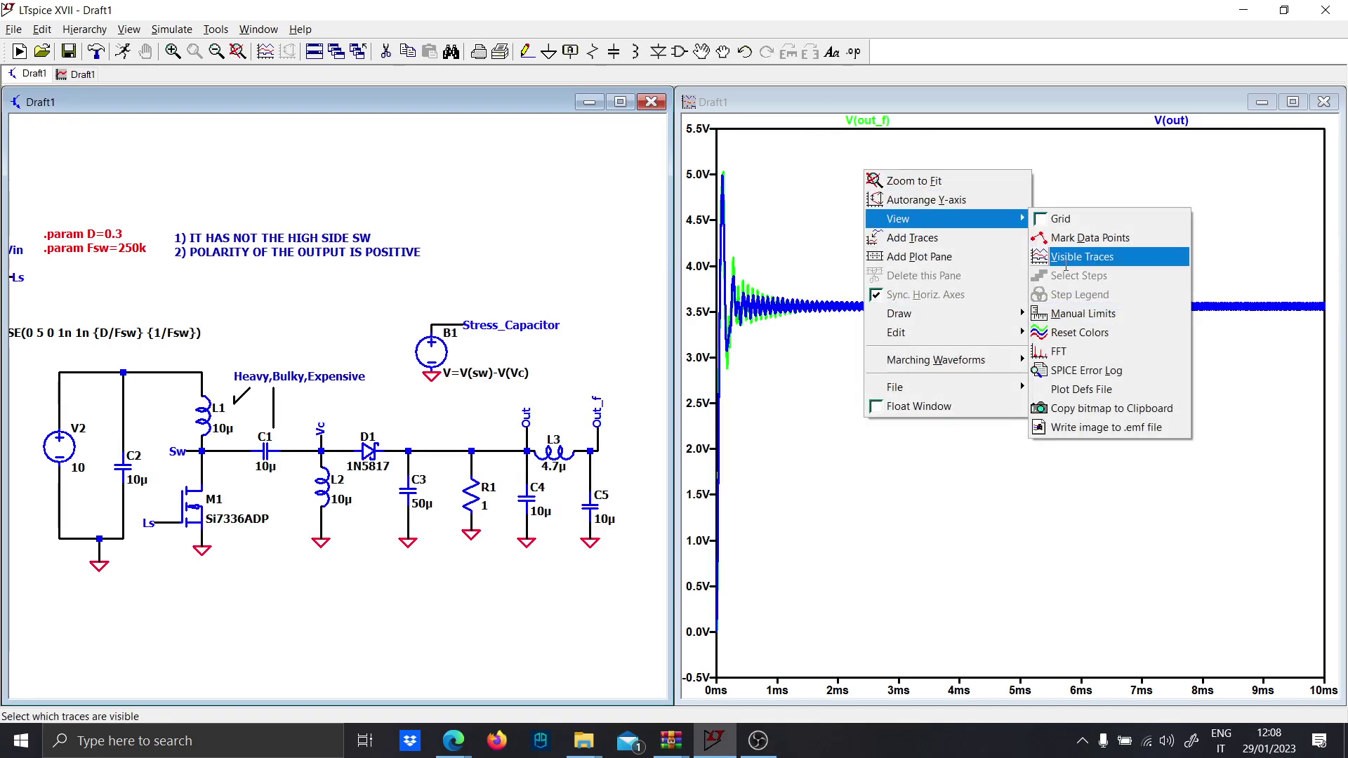
left_click(1061, 352)
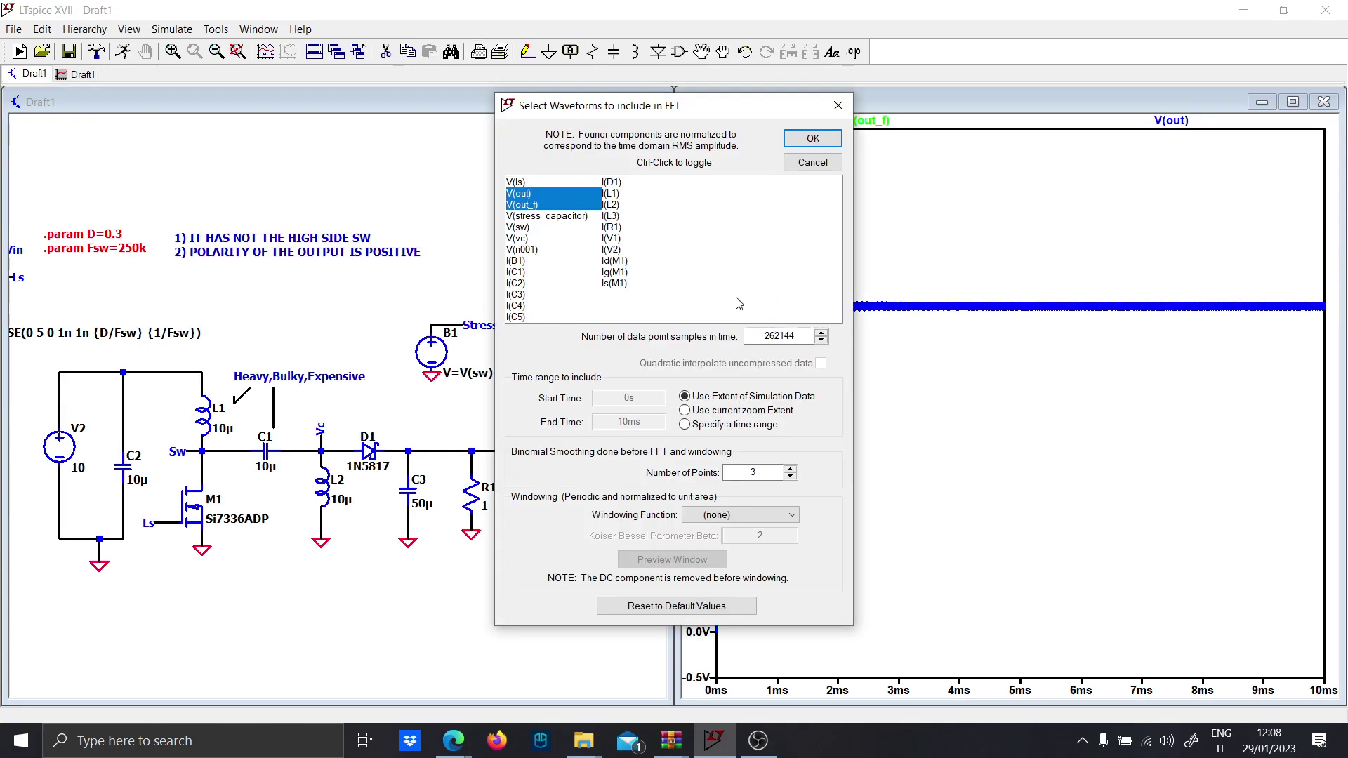
left_click(788, 143)
left_click(547, 337)
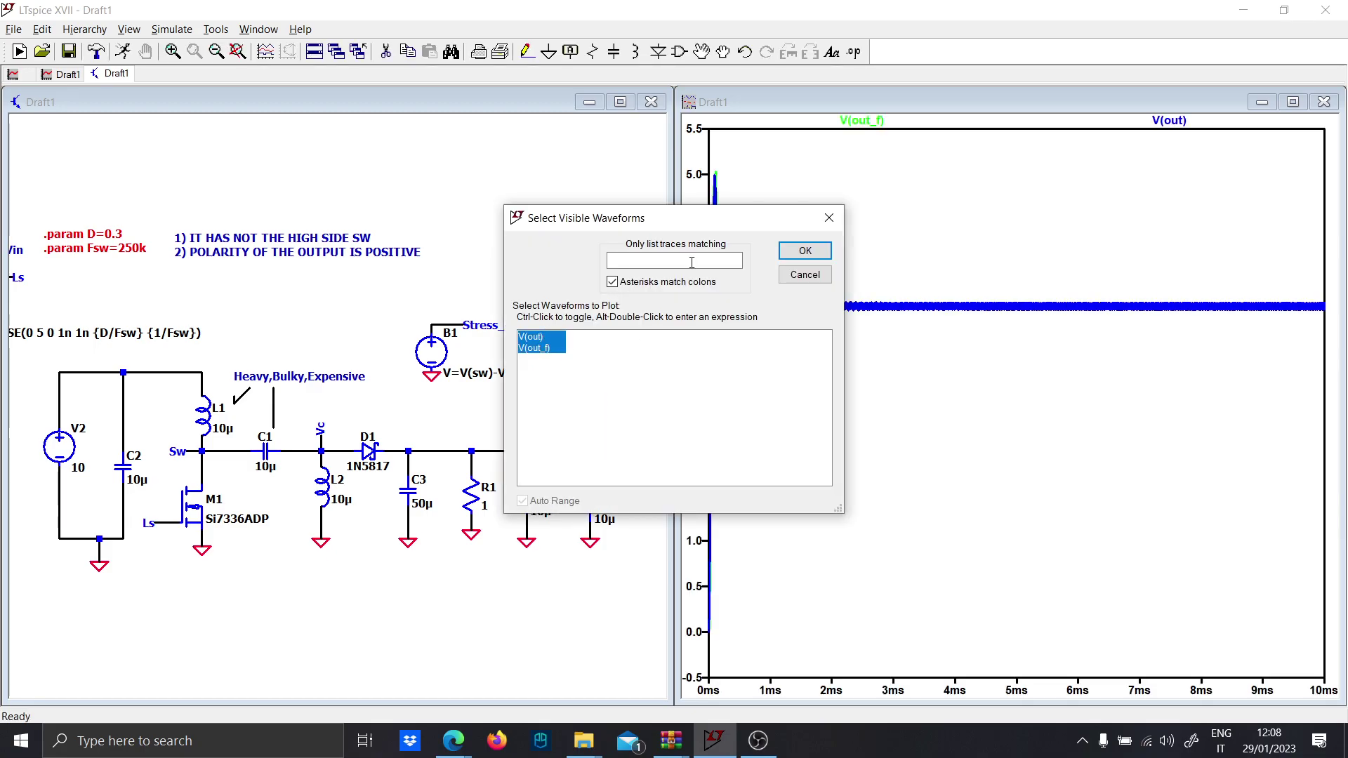
left_click(805, 250)
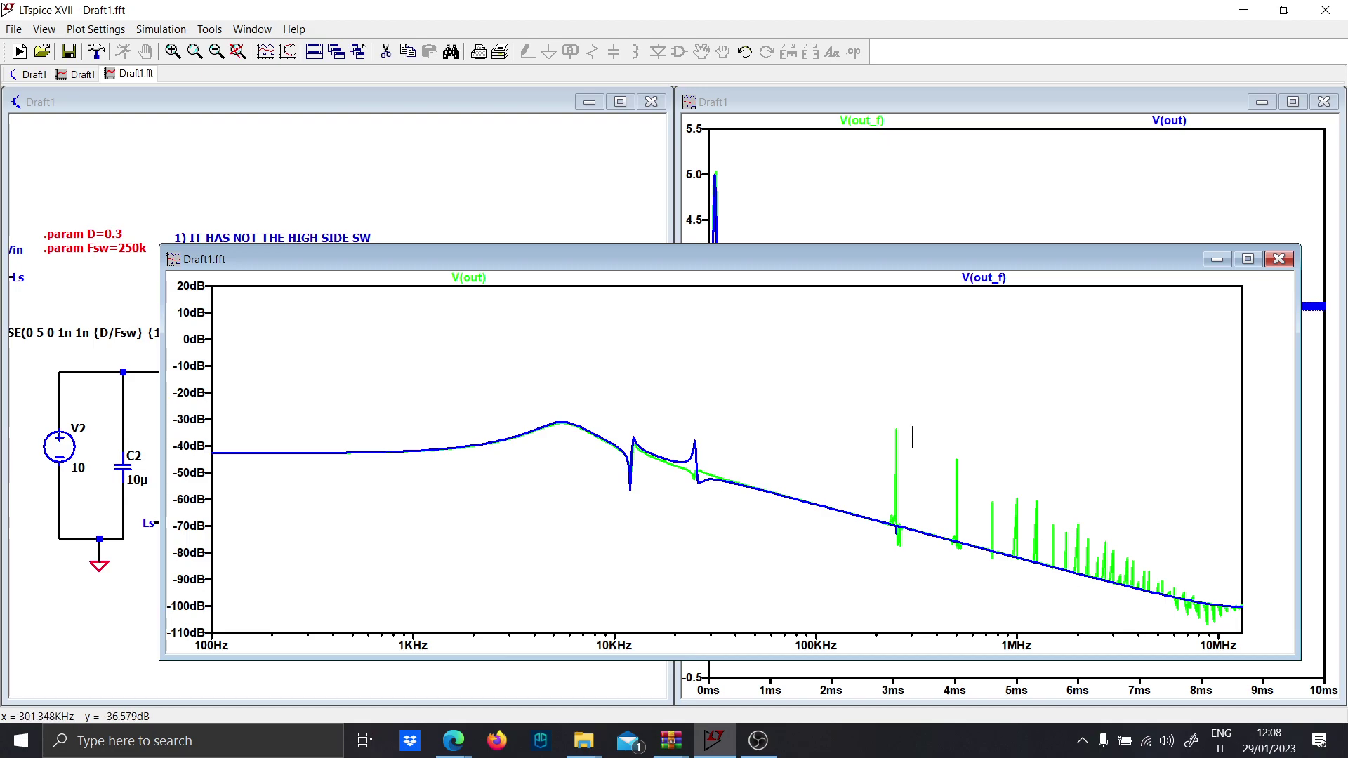
Step: Magnify the resonance around 25 kHz in the spectra of V(out) and V(out_f), and close the spectrum window
left_click_drag(537, 399, 793, 546)
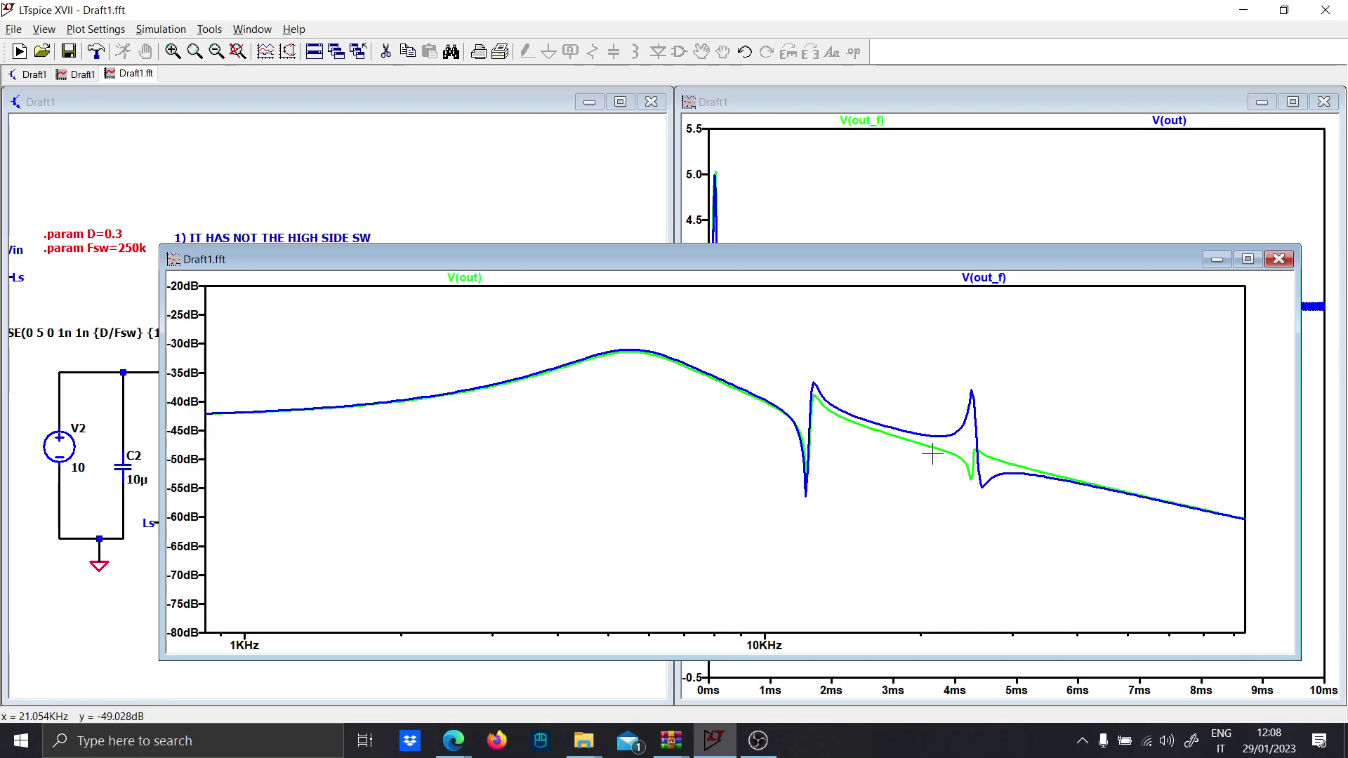
left_click_drag(955, 375, 1011, 512)
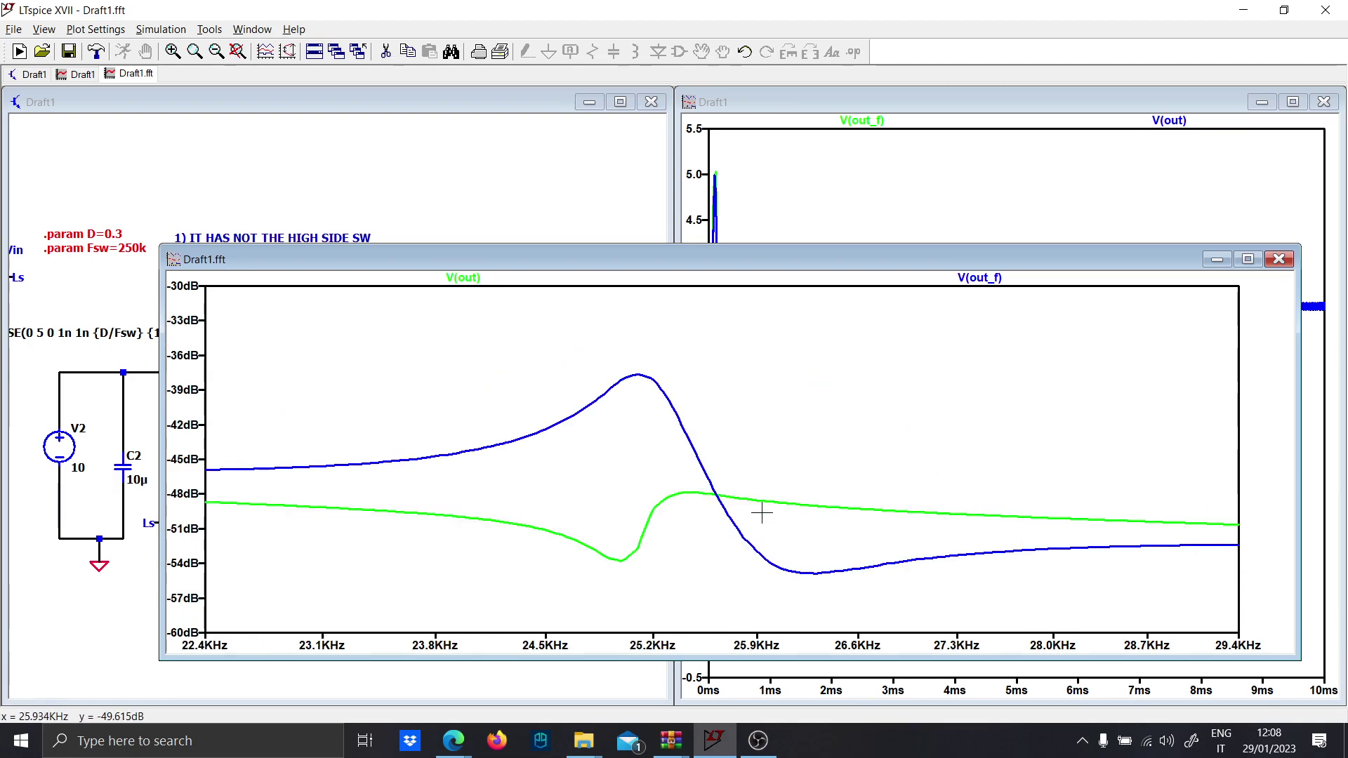
right_click(663, 365)
left_click(674, 375)
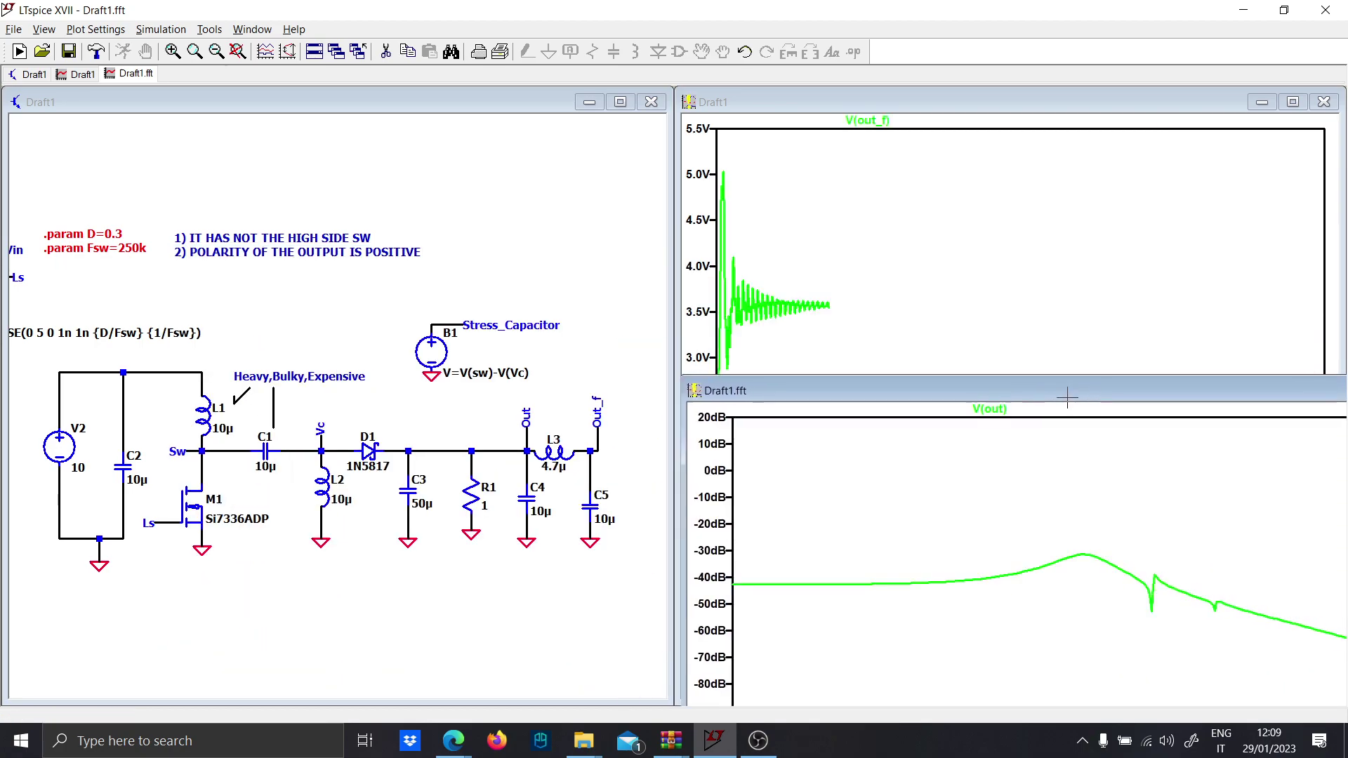
left_click_drag(1067, 398, 709, 245)
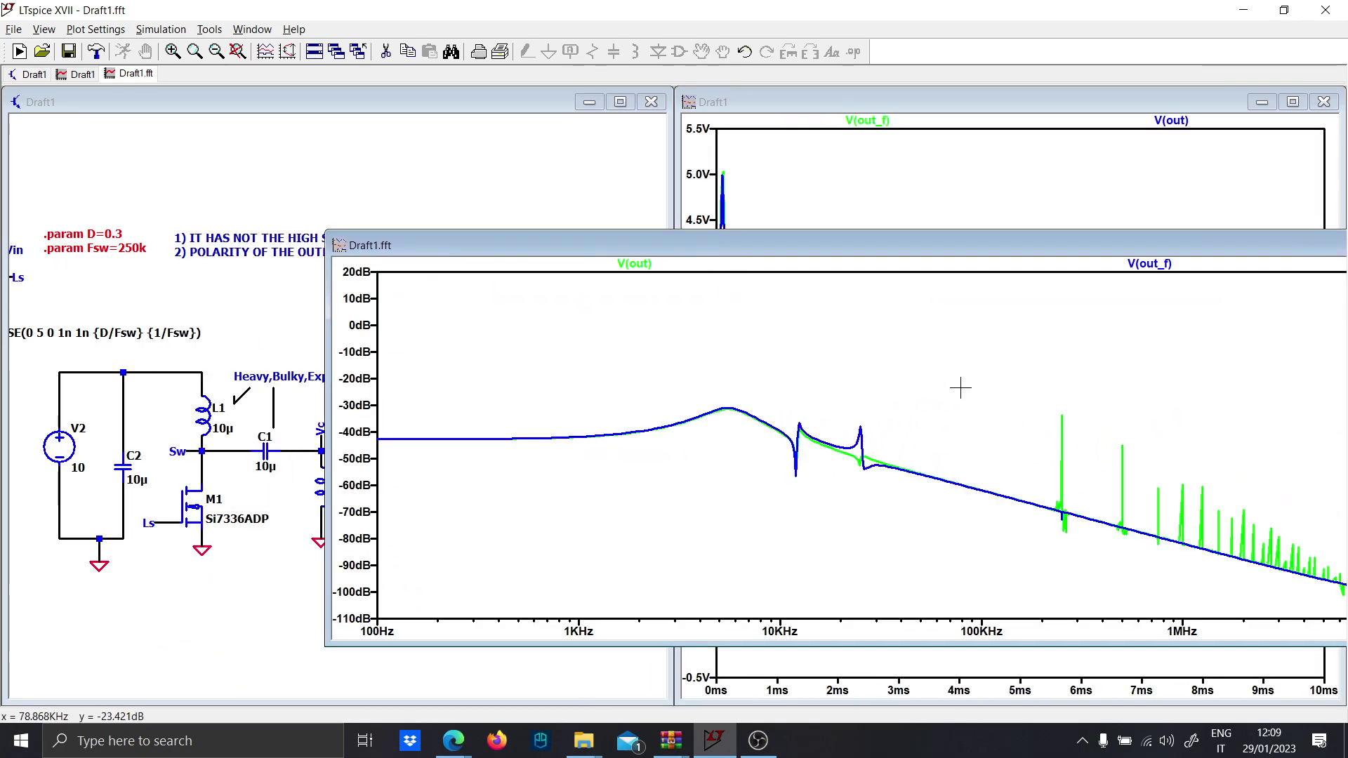
left_click_drag(1119, 250, 841, 242)
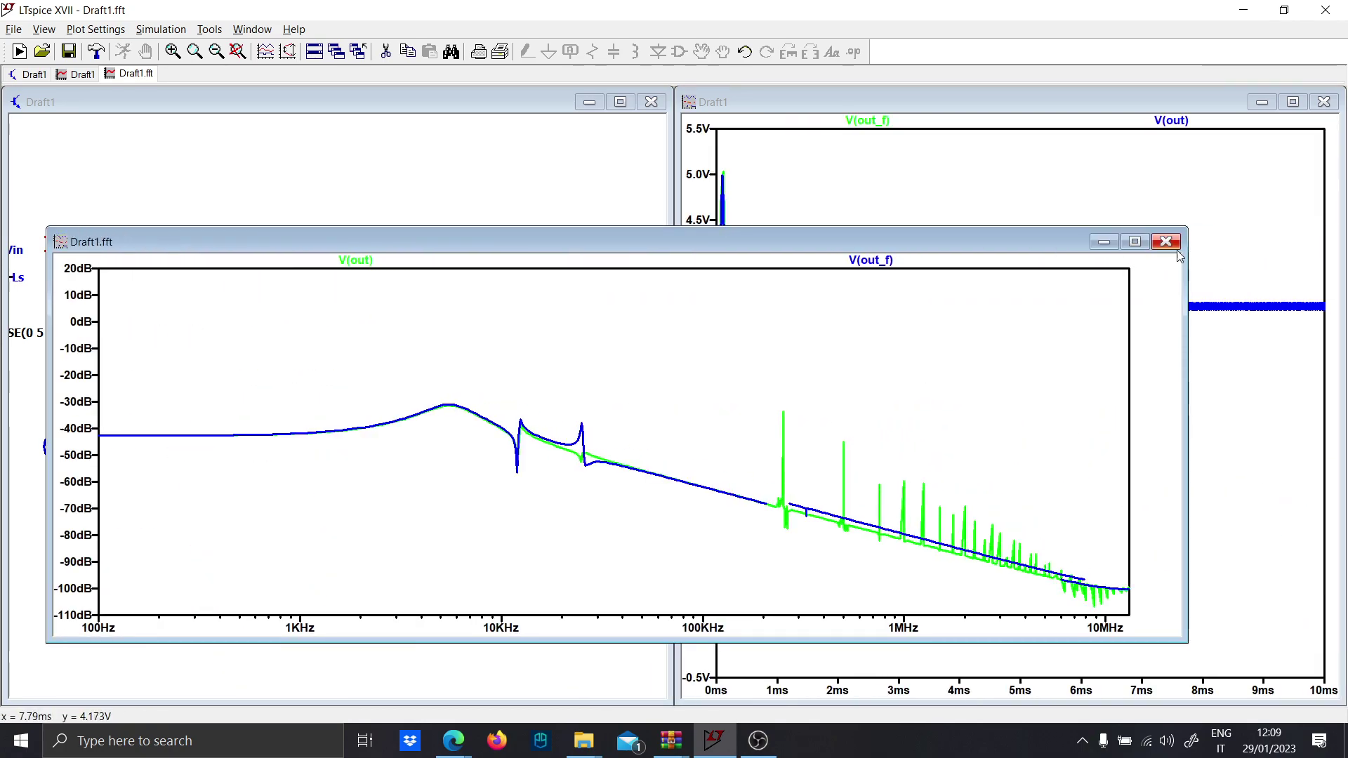
left_click(1165, 242)
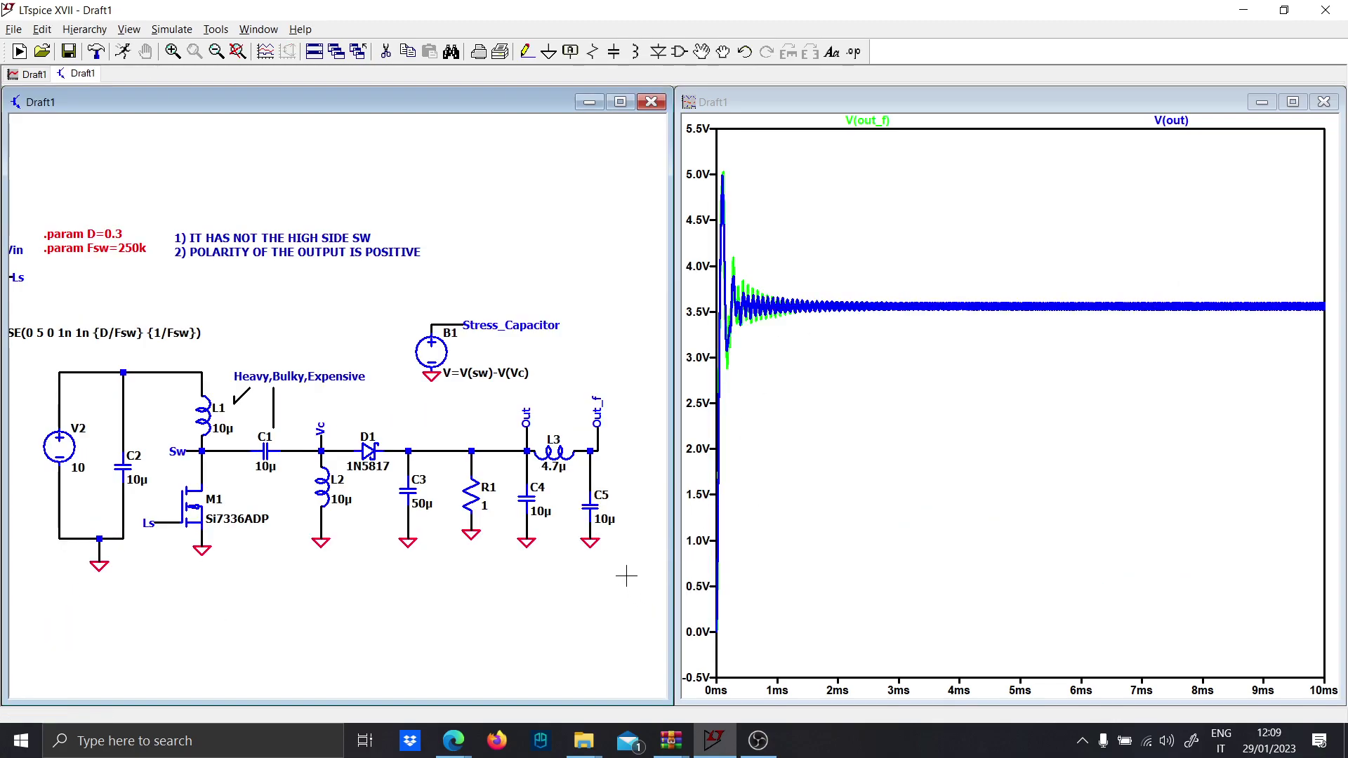
Step: Move capacitors C4 and C5 down with their grounds and rewire their connections to the Out and Out_f nodes
left_click_drag(625, 570, 541, 517)
key("F3")
left_click(527, 517)
left_click(527, 483)
Step: Insert one resistor in series with C5 and another in series with C4, setting both values to 10
key("r")
left_click(590, 480)
right_click(604, 507)
type("10")
key("Return")
left_click(527, 479)
key("Escape")
right_click(544, 497)
type("1")
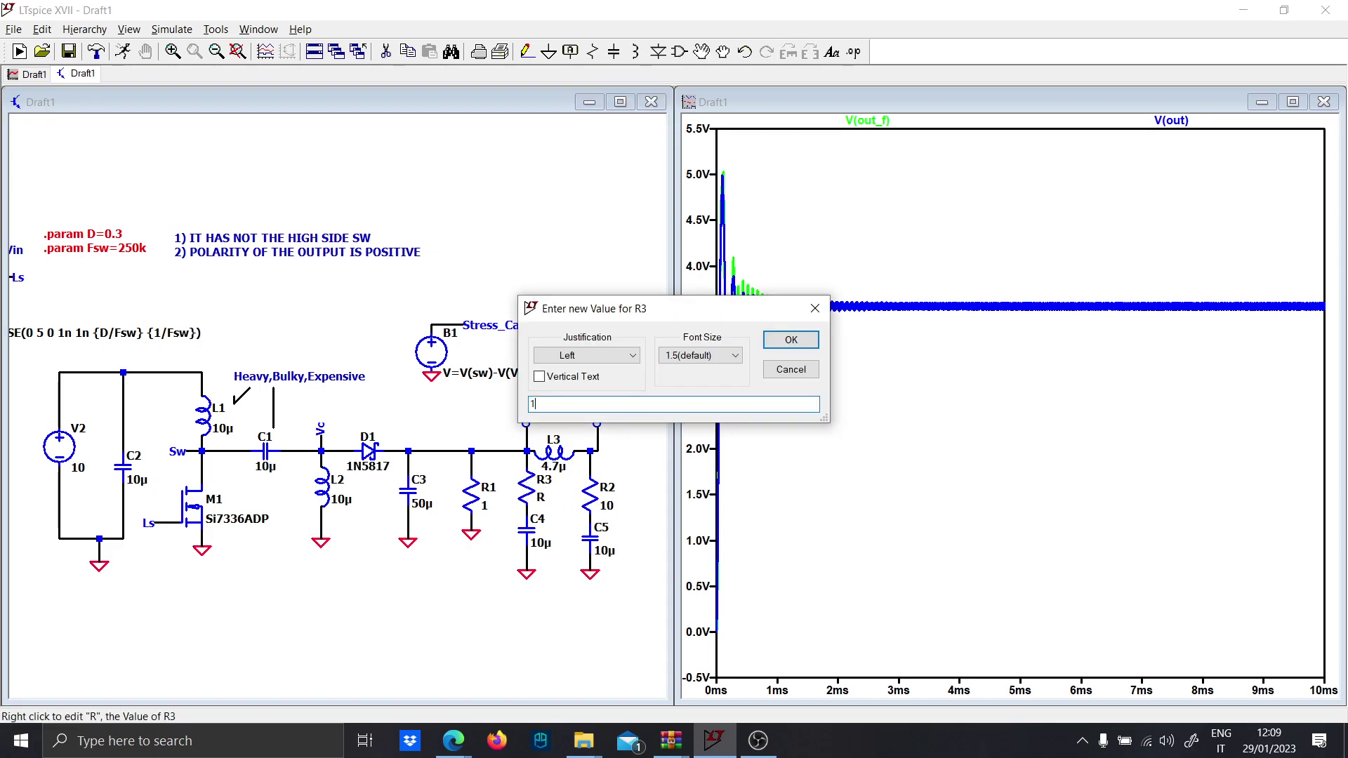
type("0")
key("Return")
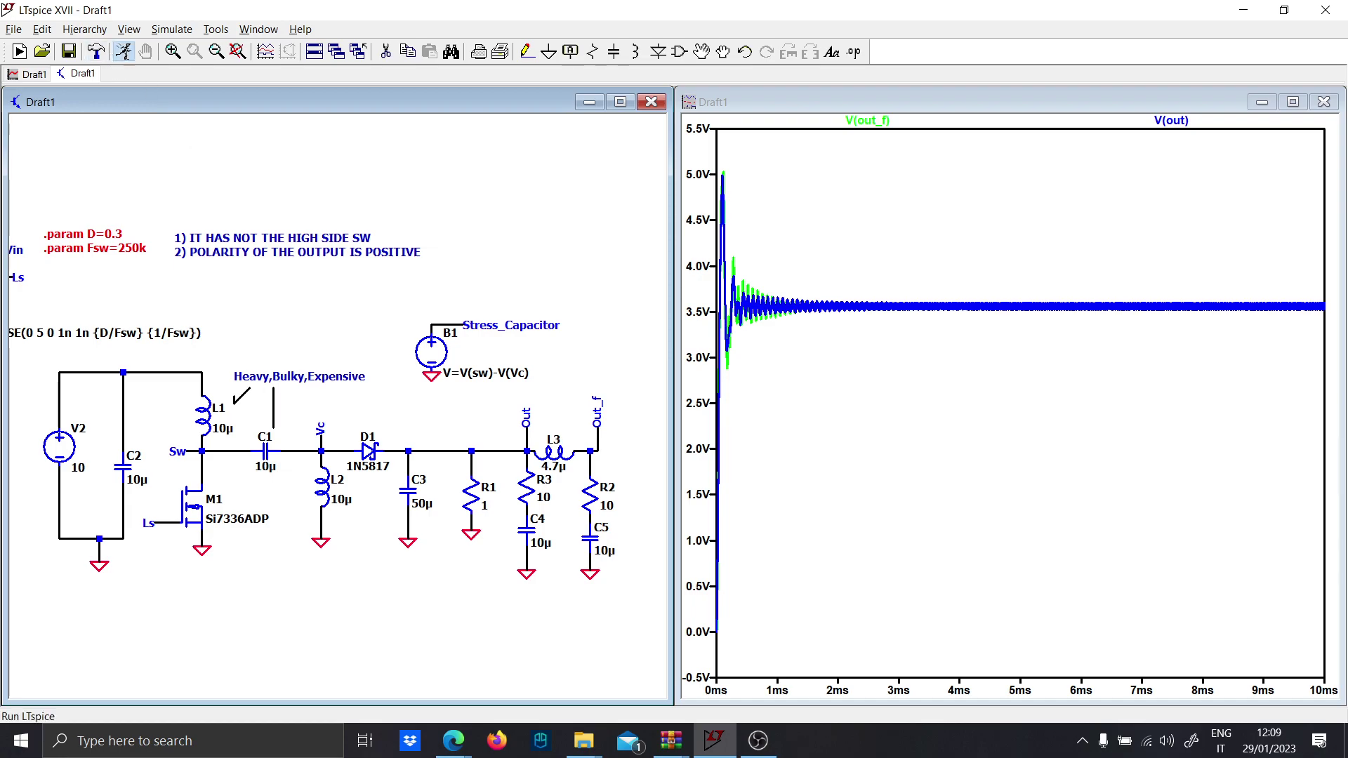
Step: Run the simulation with the series resistors added to the output filter branches
left_click(123, 53)
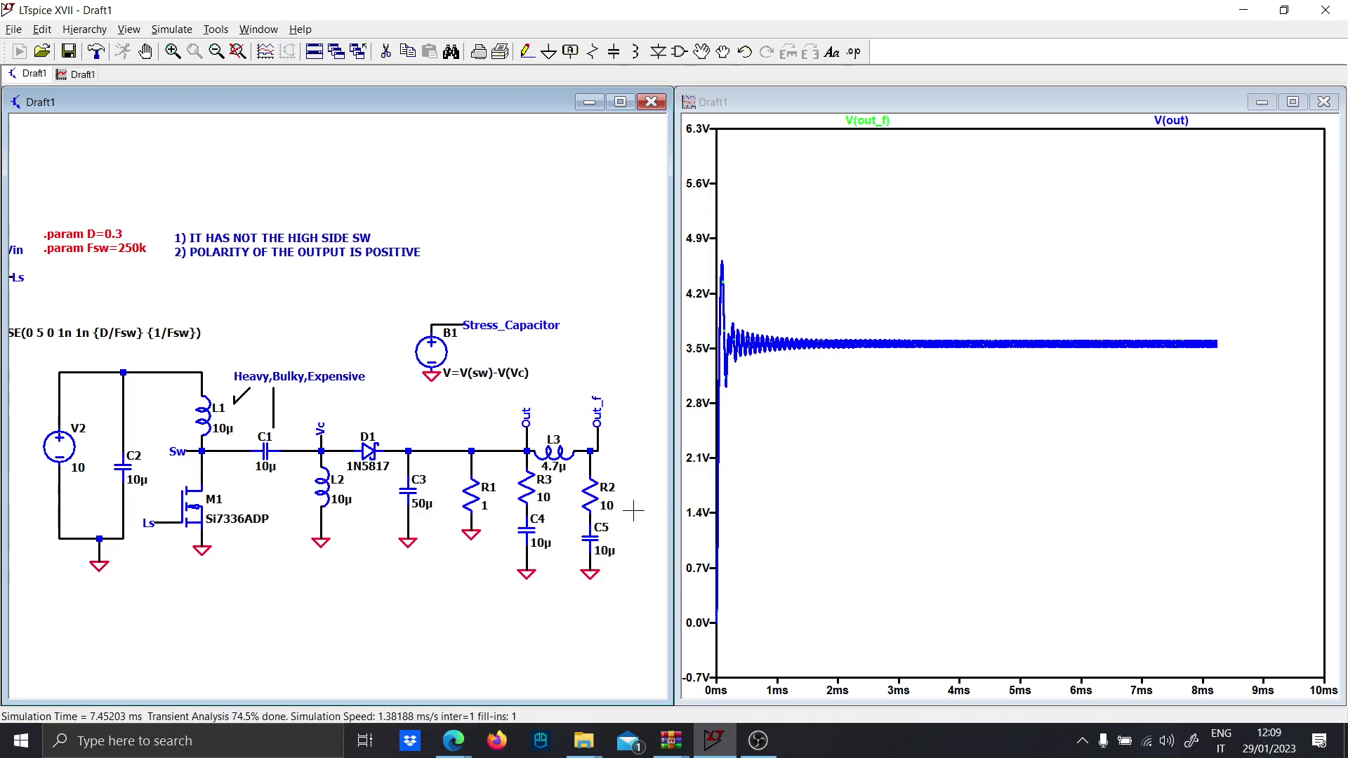
right_click(868, 130)
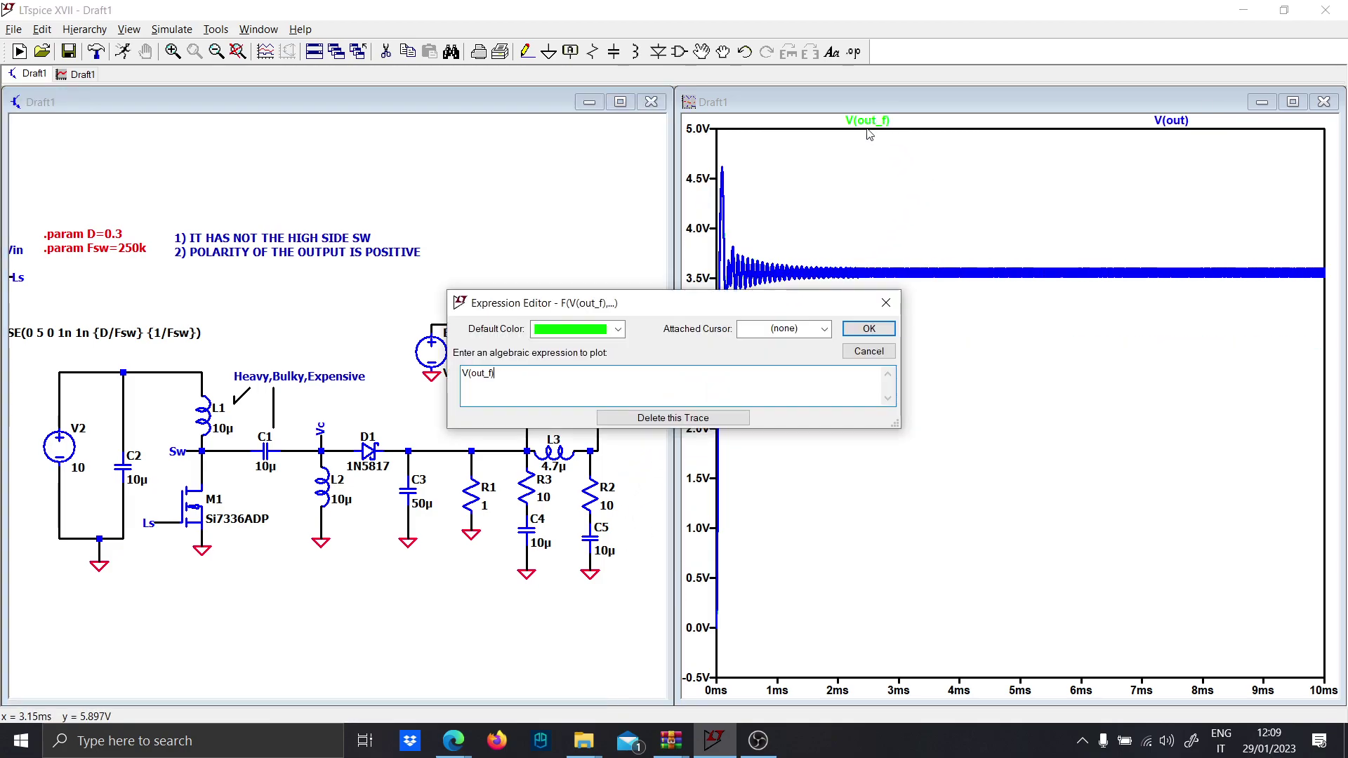
left_click(886, 303)
right_click(1115, 152)
mouse_move(1159, 201)
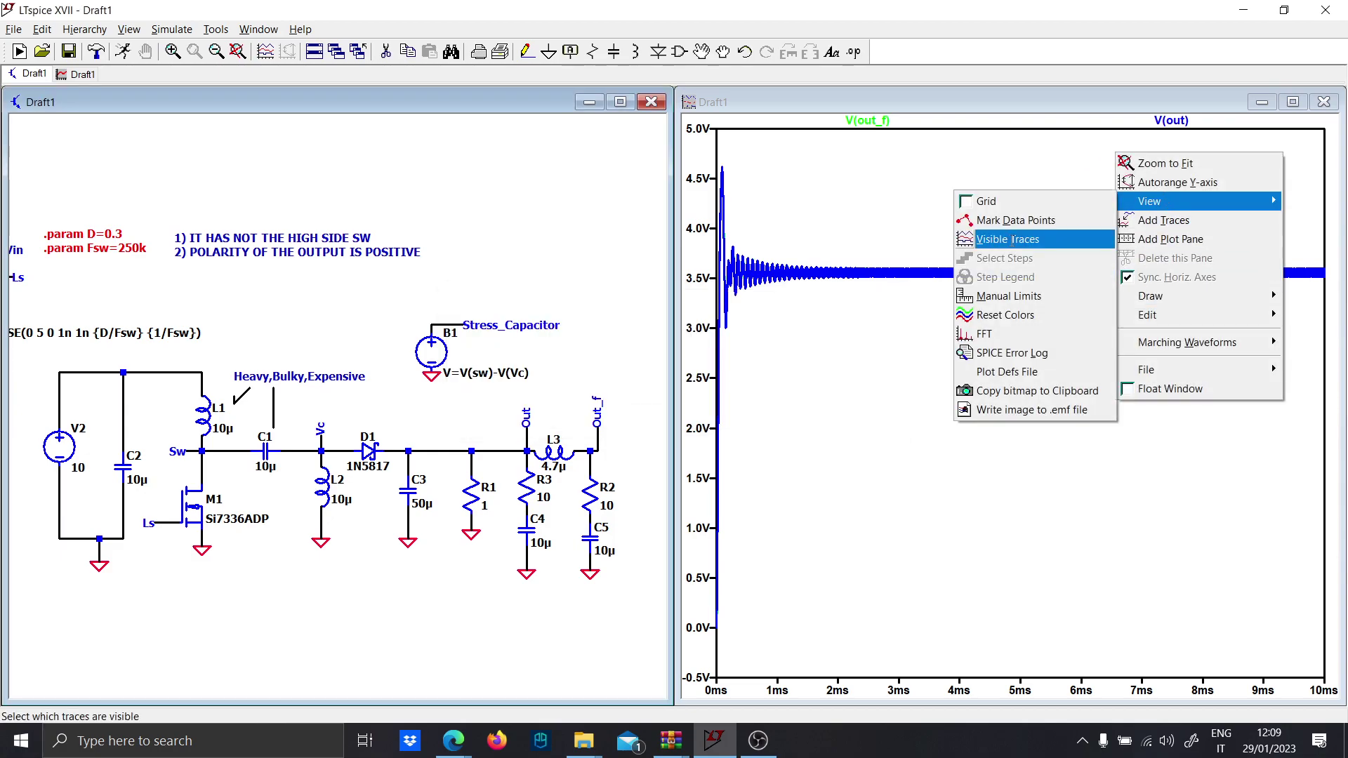
left_click(982, 333)
left_click(830, 144)
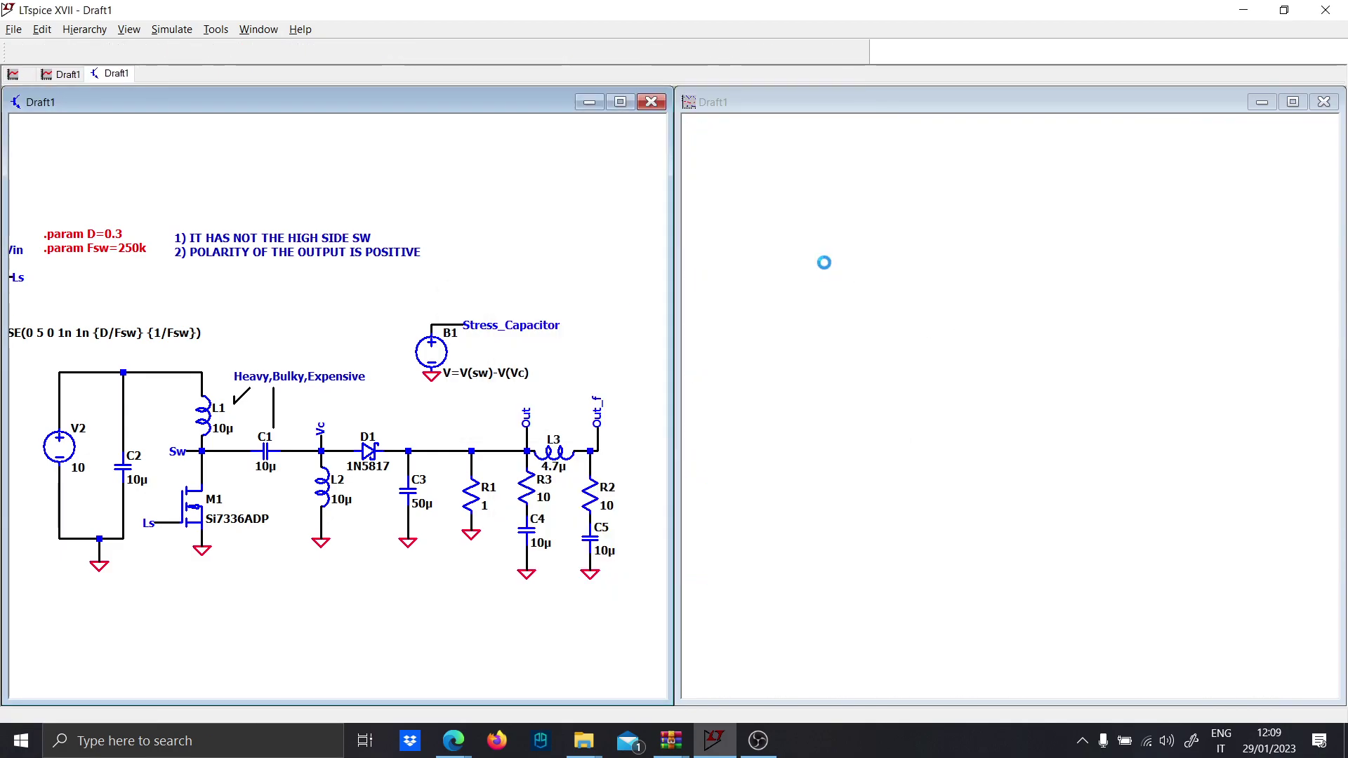
left_click(805, 249)
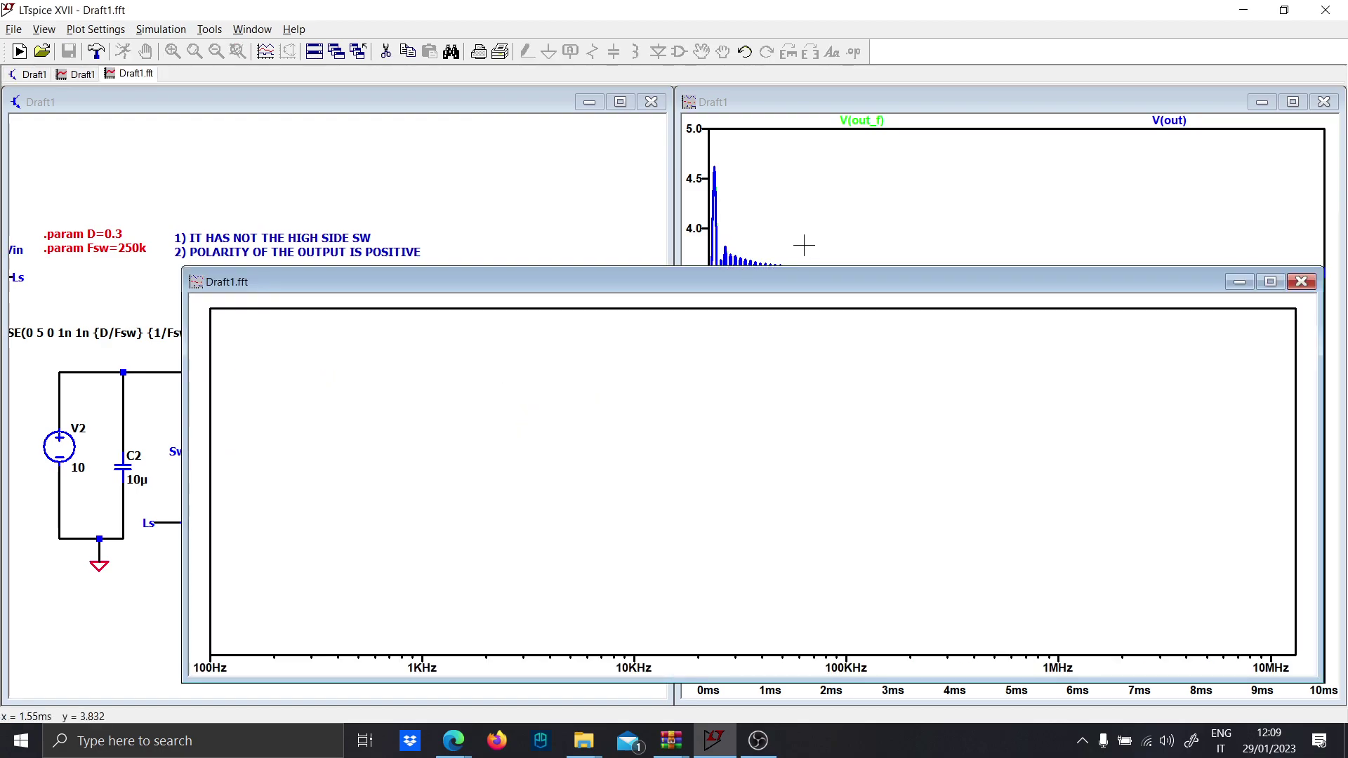
left_click(1300, 282)
Step: Compute the FFT of V(out) and V(out_f) over the full simulation and display both spectra
right_click(982, 249)
mouse_move(1053, 297)
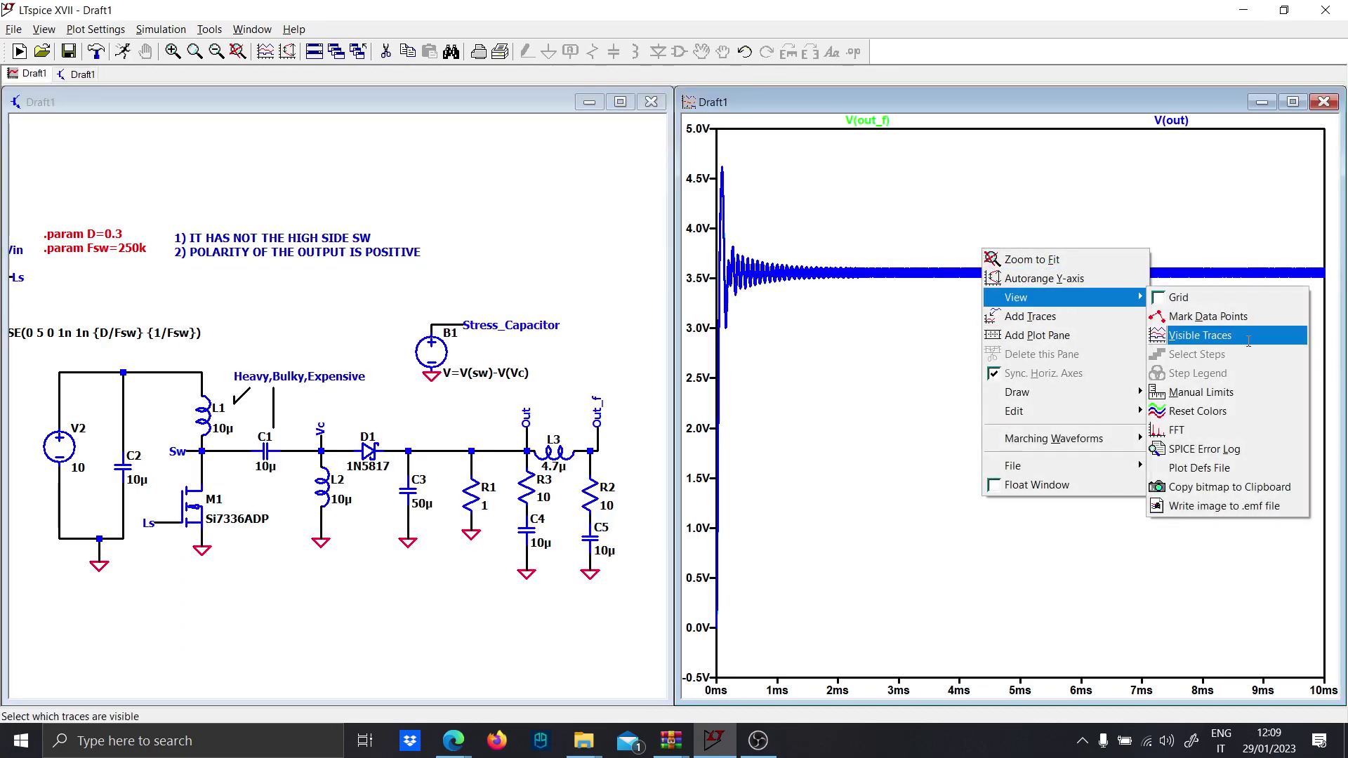
left_click(1193, 429)
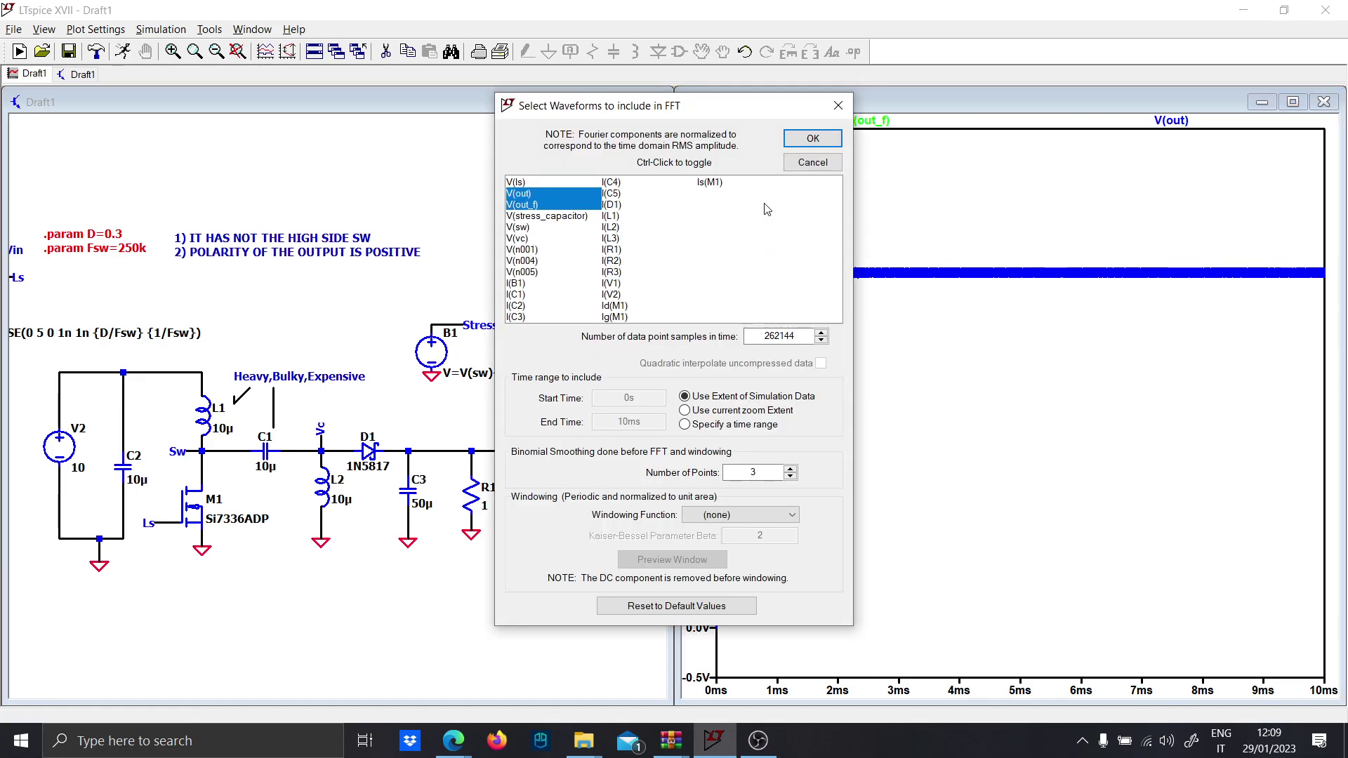
left_click(795, 141)
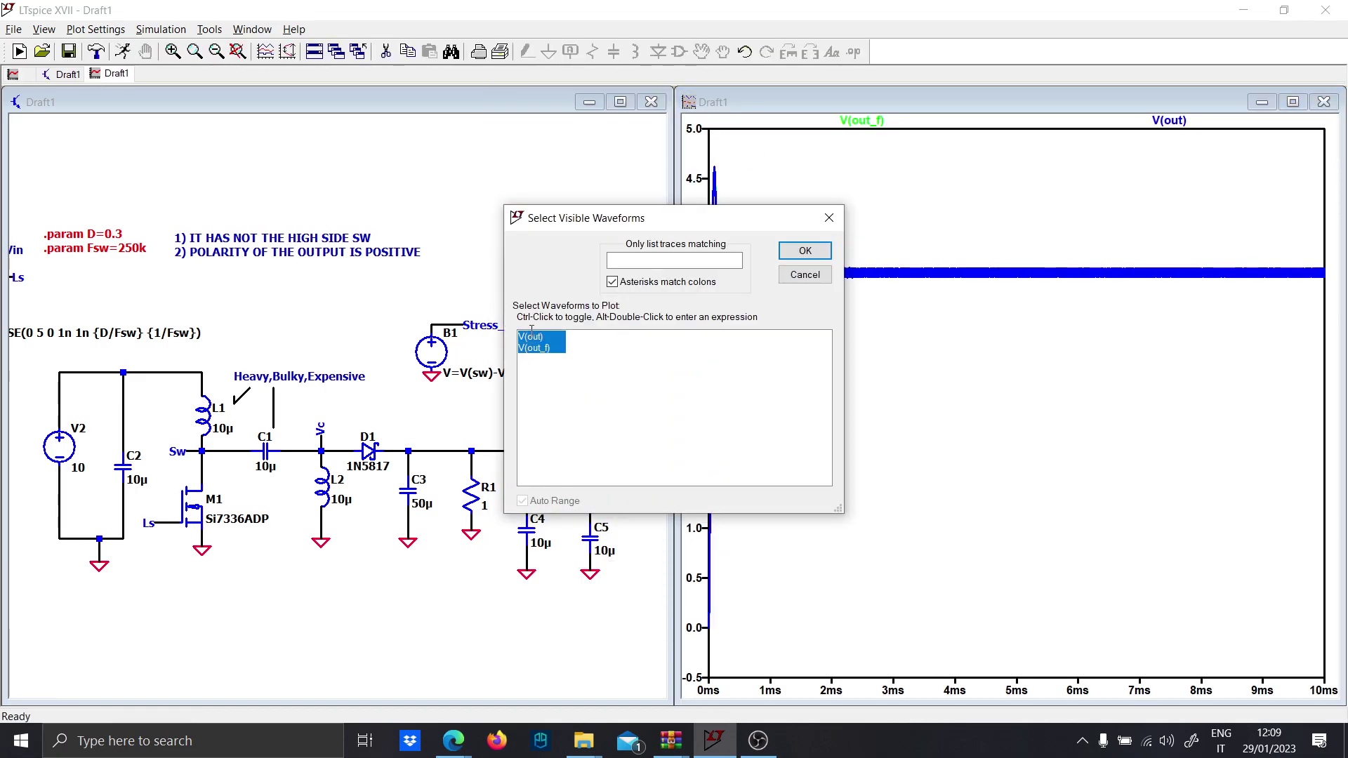
left_click(793, 273)
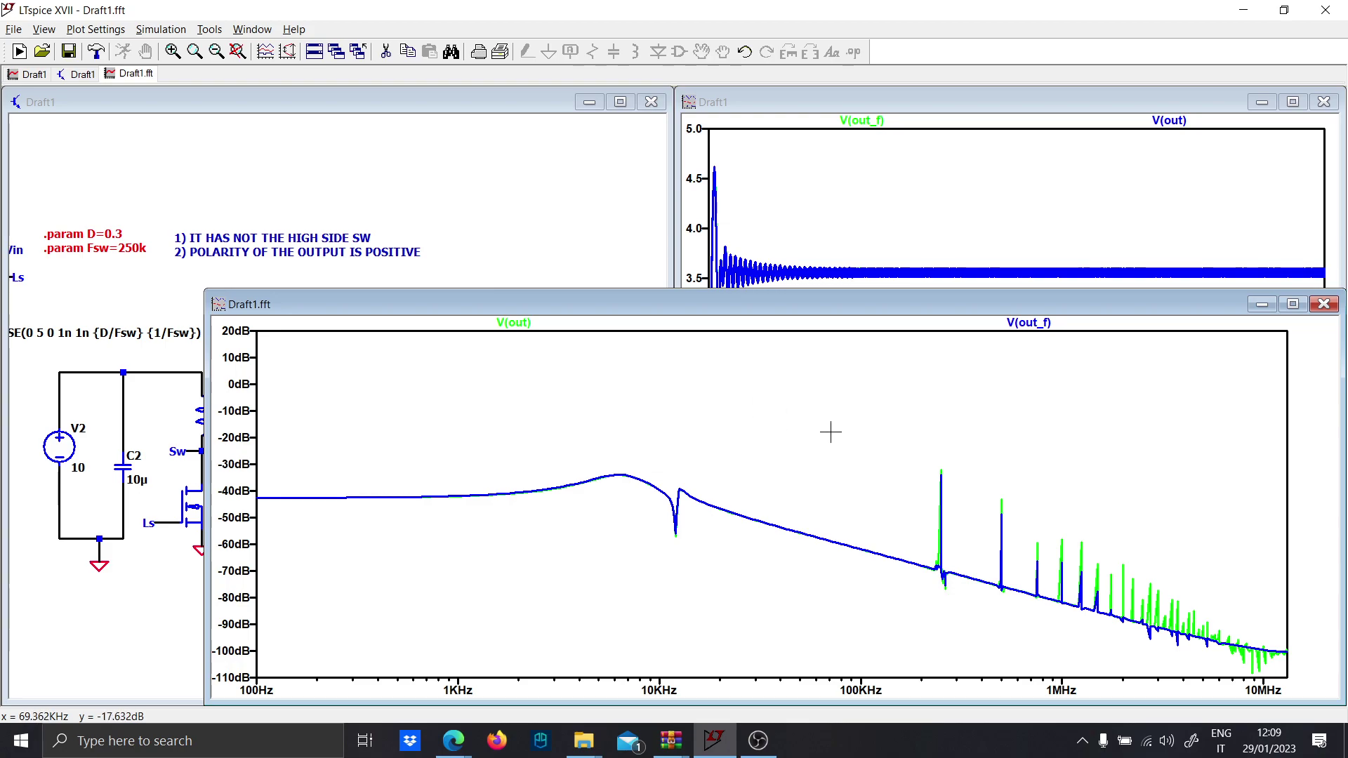
Step: Examine the spectral peaks of V(out) and V(out_f) at the 250 kHz switching frequency and its harmonics, and close the spectrum window
left_click_drag(903, 451, 1044, 625)
right_click(544, 396)
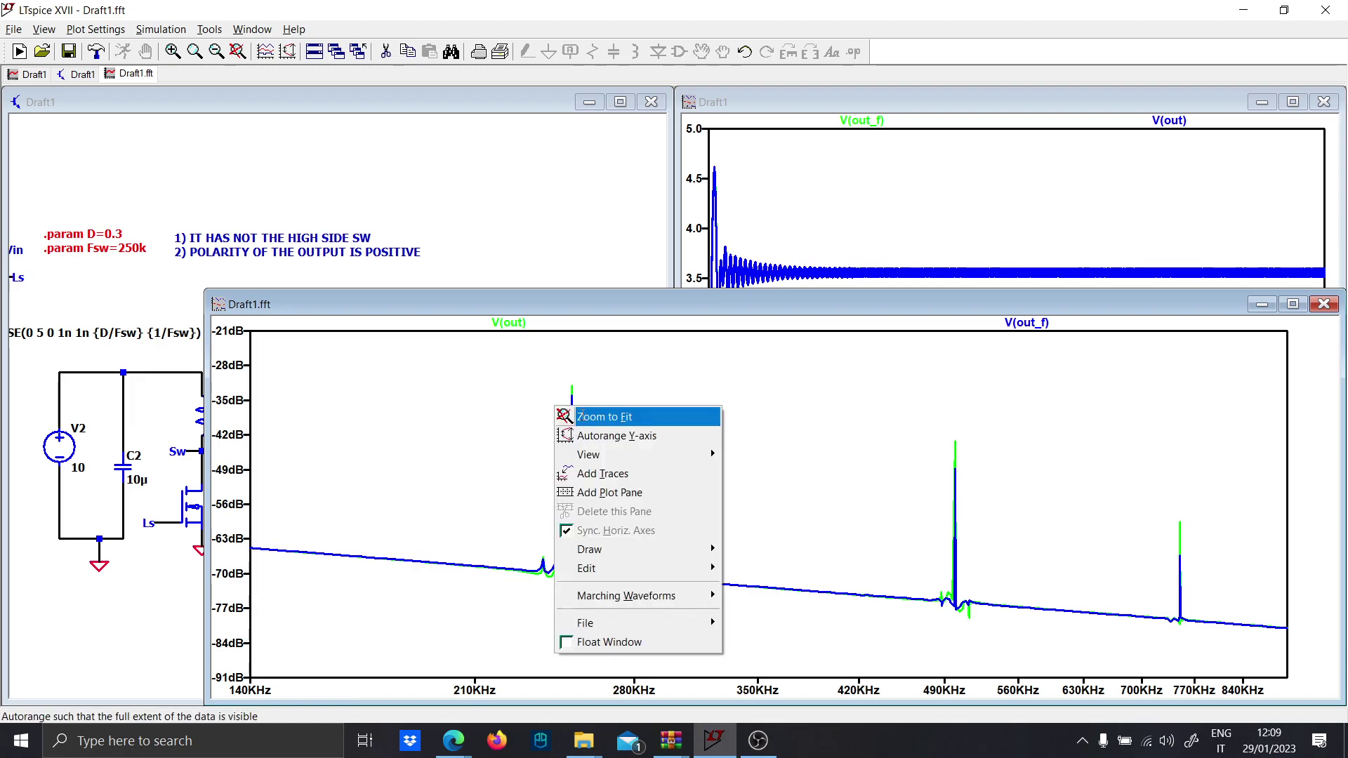
left_click(558, 415)
left_click_drag(603, 435, 723, 560)
right_click(768, 419)
left_click(807, 429)
left_click_drag(925, 453, 1203, 667)
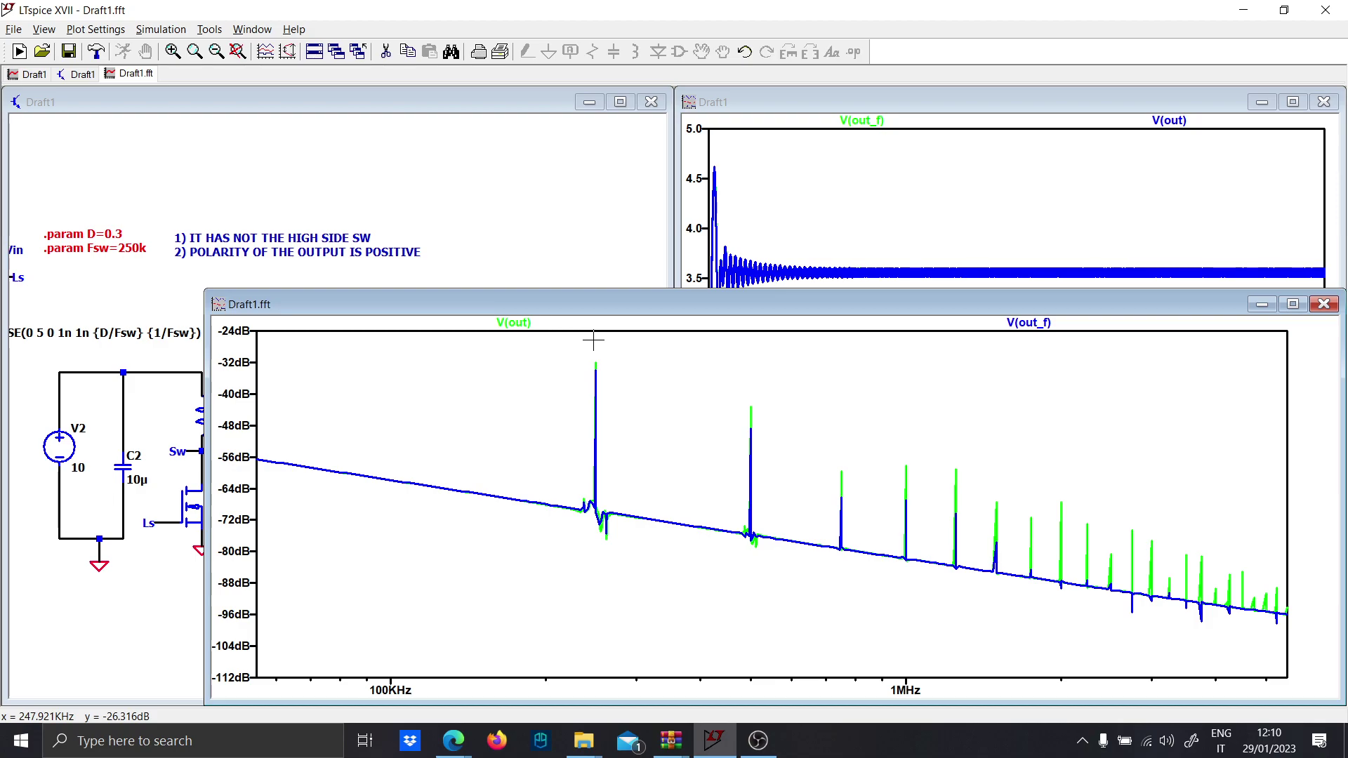
left_click_drag(582, 360, 1252, 655)
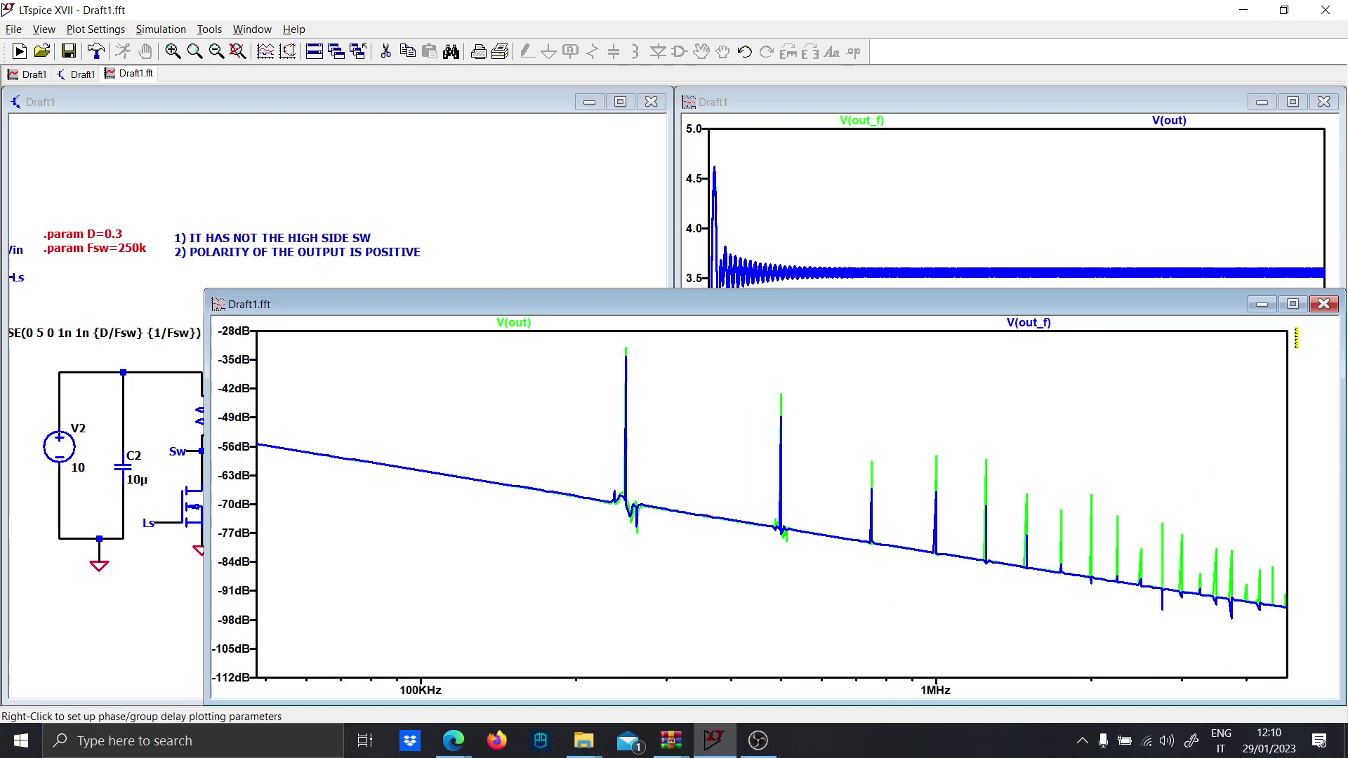
left_click_drag(747, 559, 556, 331)
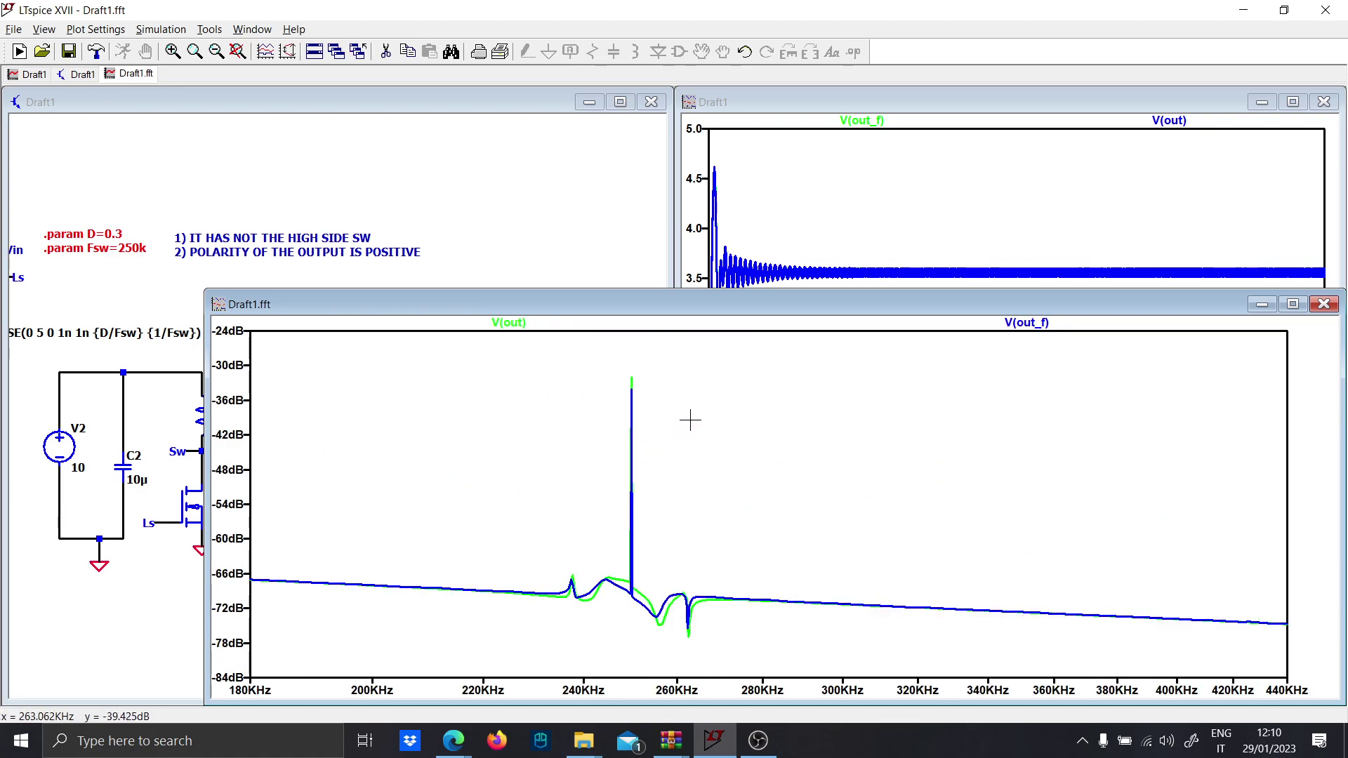
left_click(1323, 303)
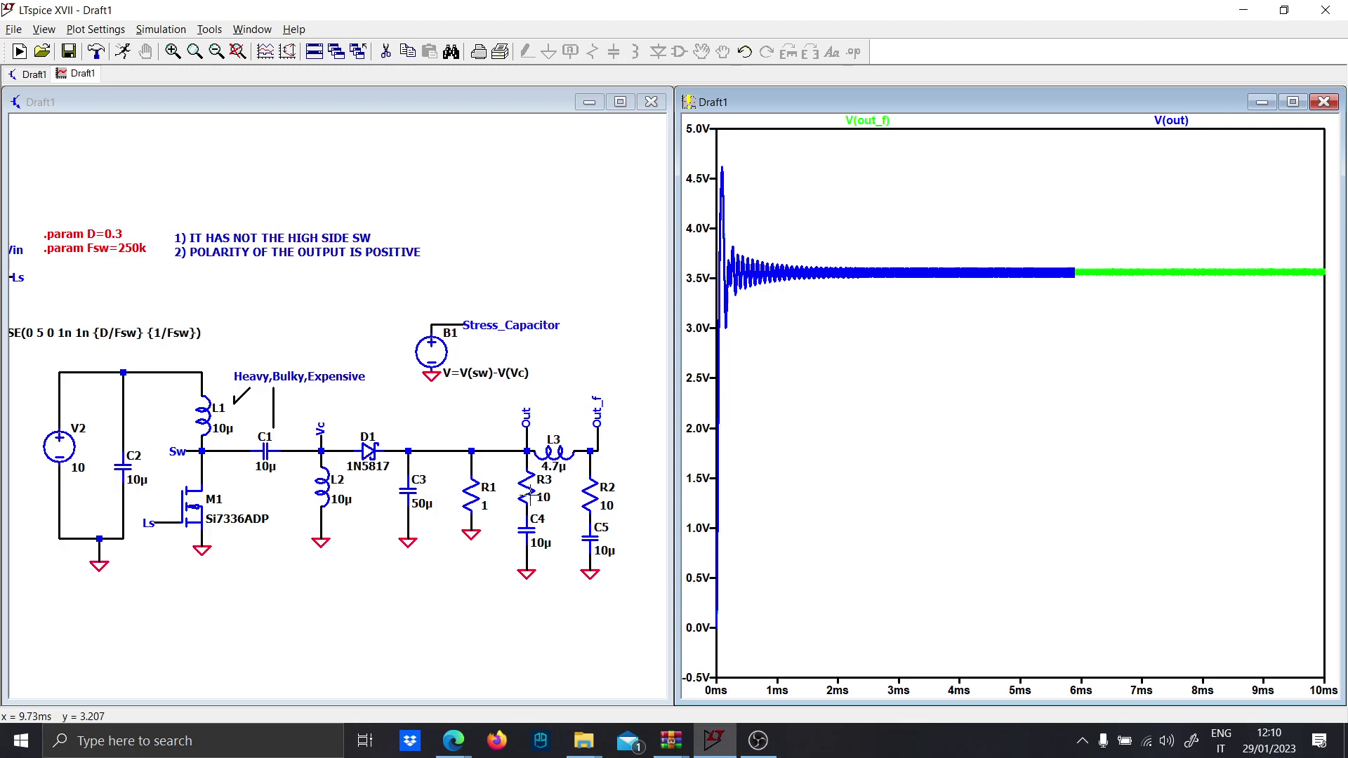
Step: Set the values of the series resistors R3 and R2 to 1
right_click(545, 498)
type("1")
key("Return")
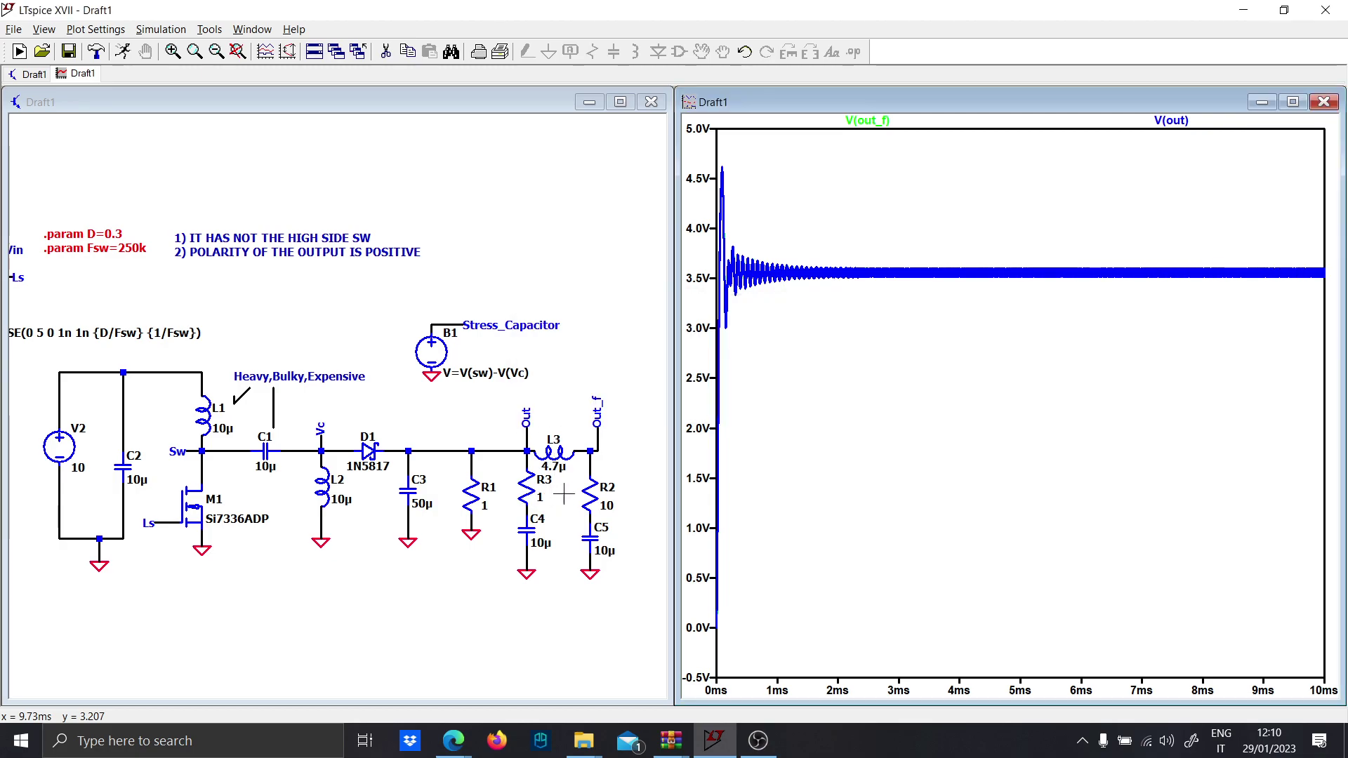
right_click(607, 504)
type("1")
key("Return")
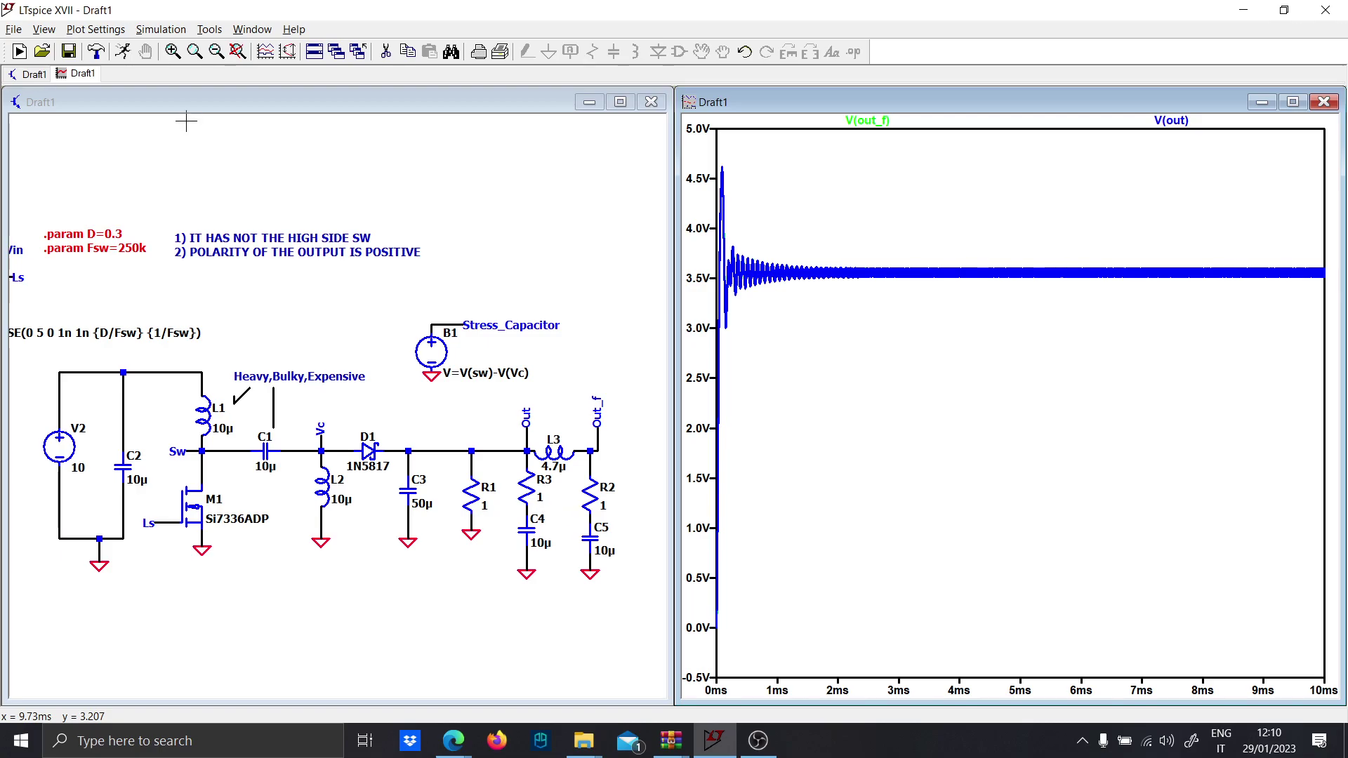
Step: Set the series resistors R3 and R2 to 100 and run the simulation again
right_click(539, 498)
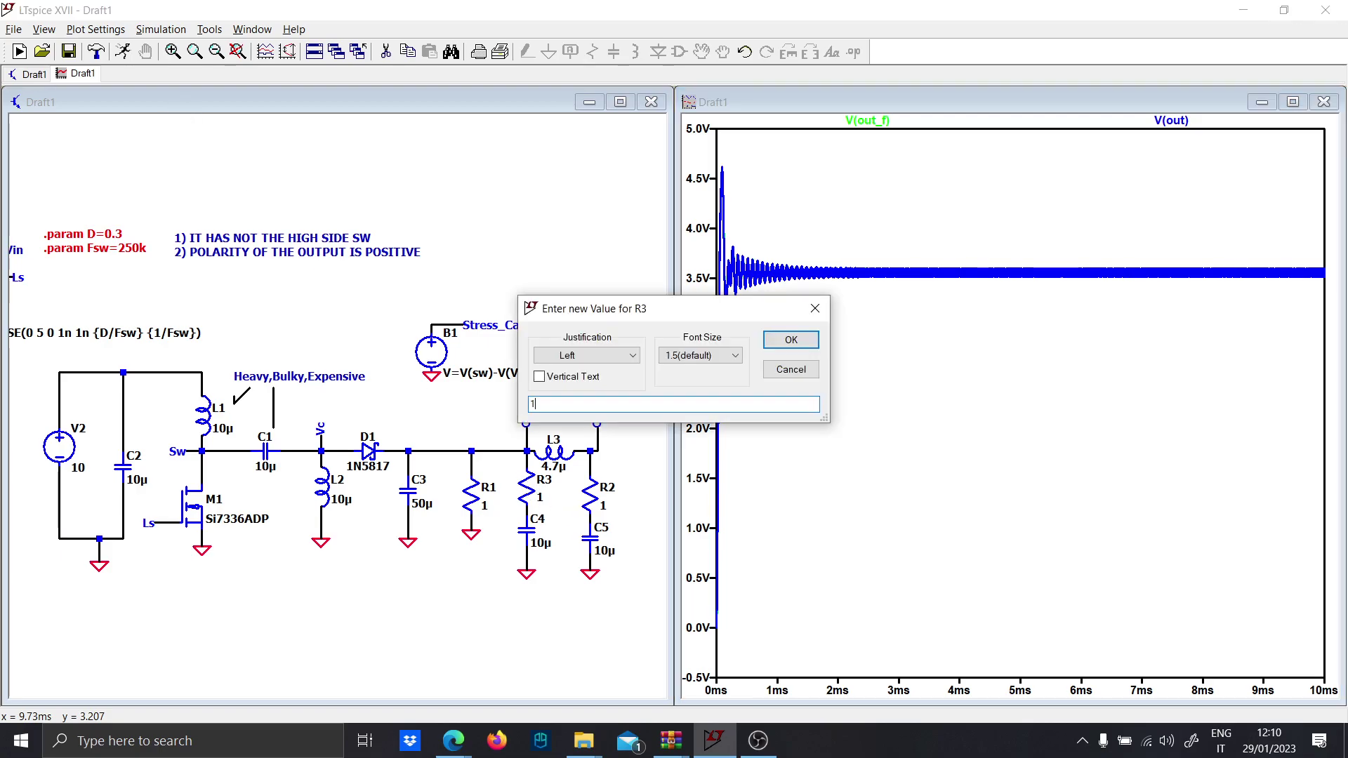
type("100")
key("Return")
right_click(604, 505)
type("100")
key("Return")
left_click(122, 52)
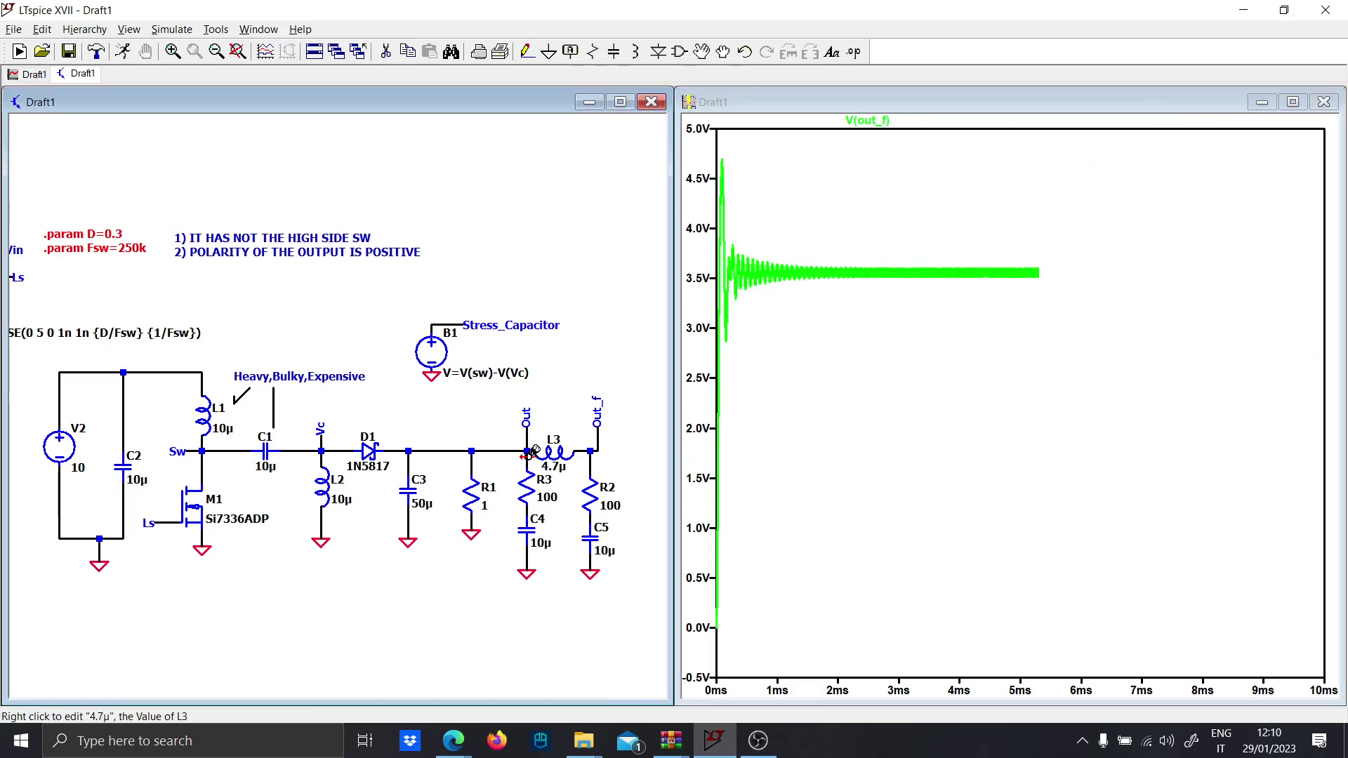
right_click(858, 122)
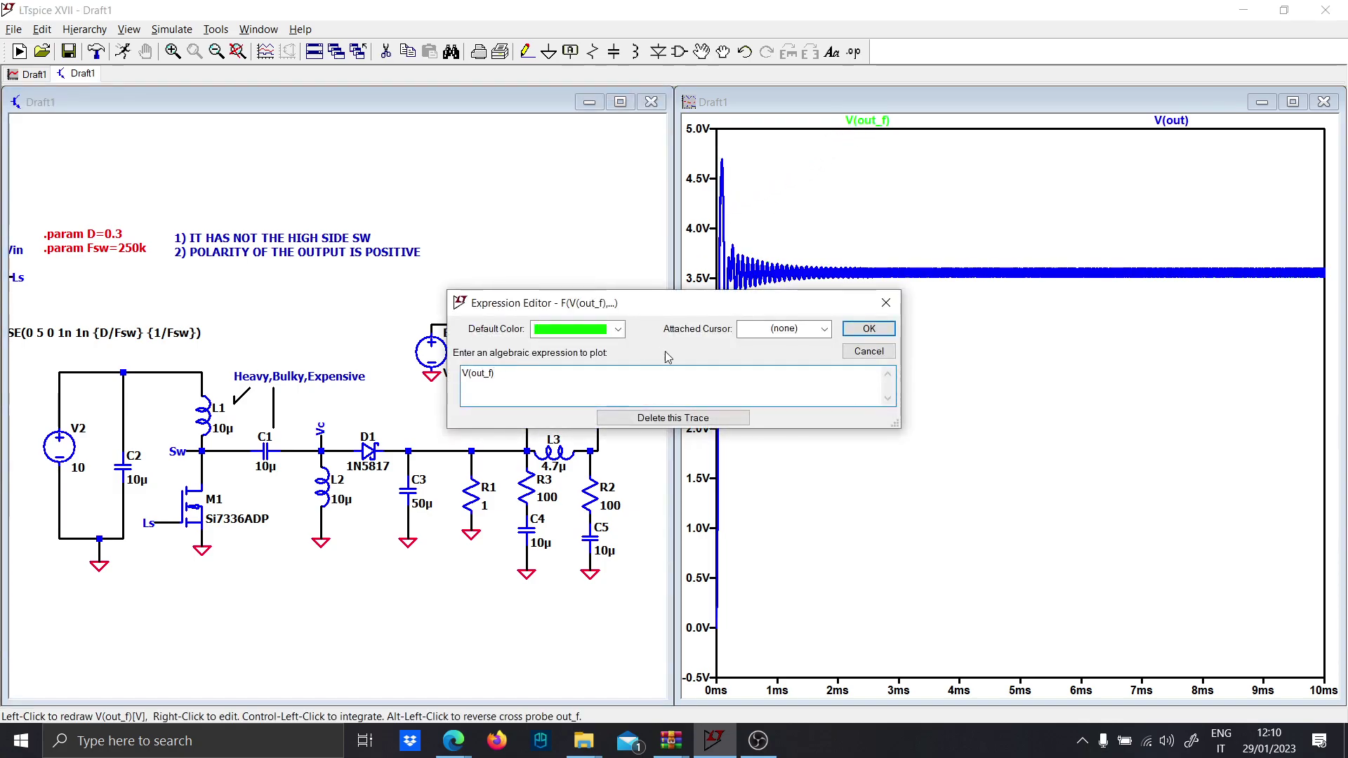
left_click(886, 302)
right_click(1172, 120)
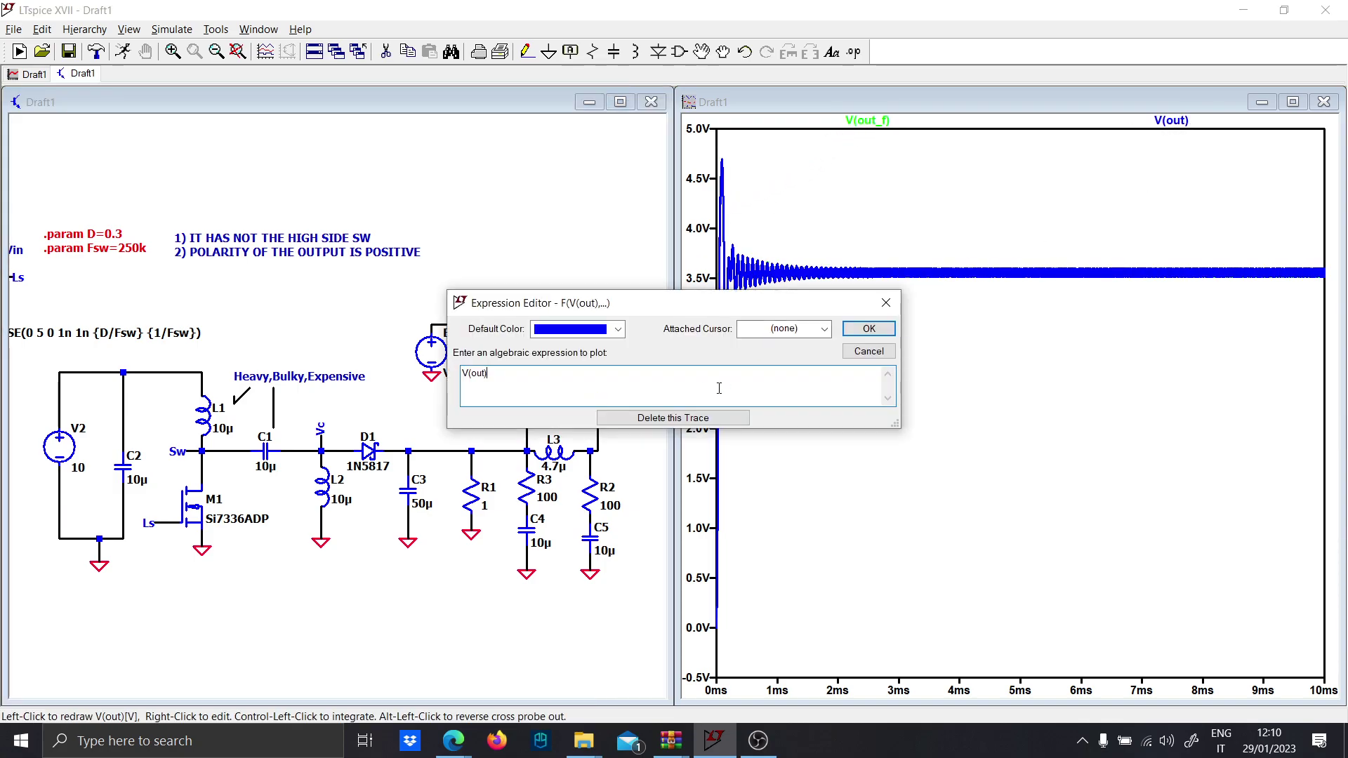
left_click(857, 331)
Step: Compute the FFT of V(out) and V(out_f) and display both spectra for the new resistor values
right_click(883, 315)
mouse_move(957, 361)
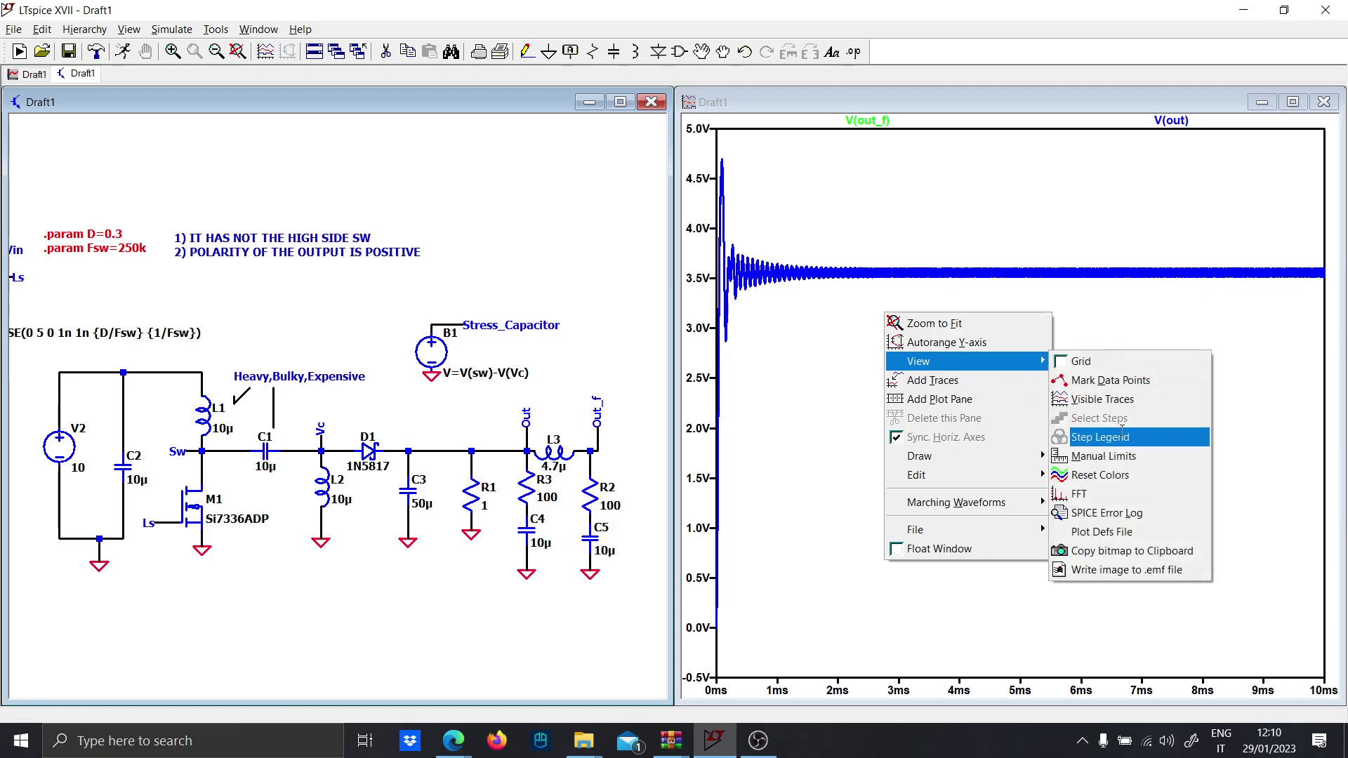
left_click(1068, 494)
left_click(807, 139)
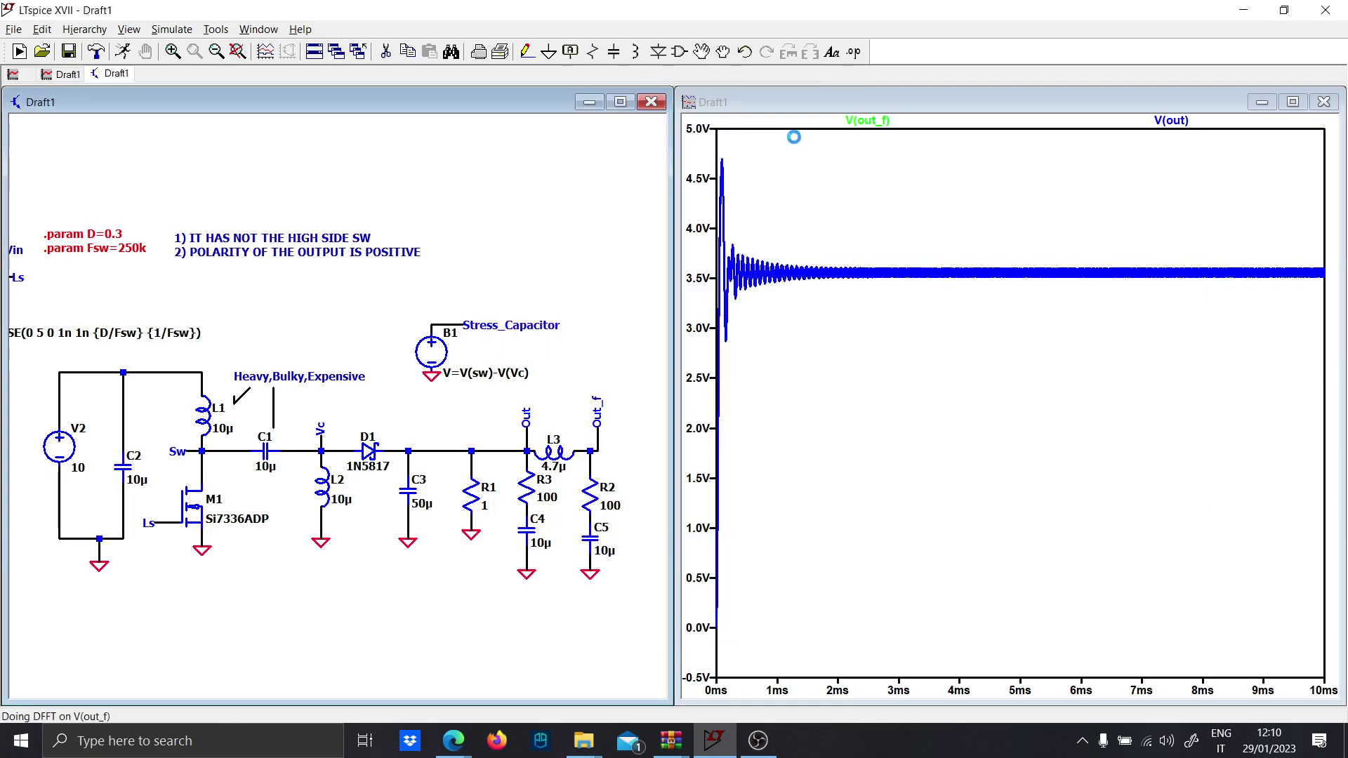
left_click(788, 254)
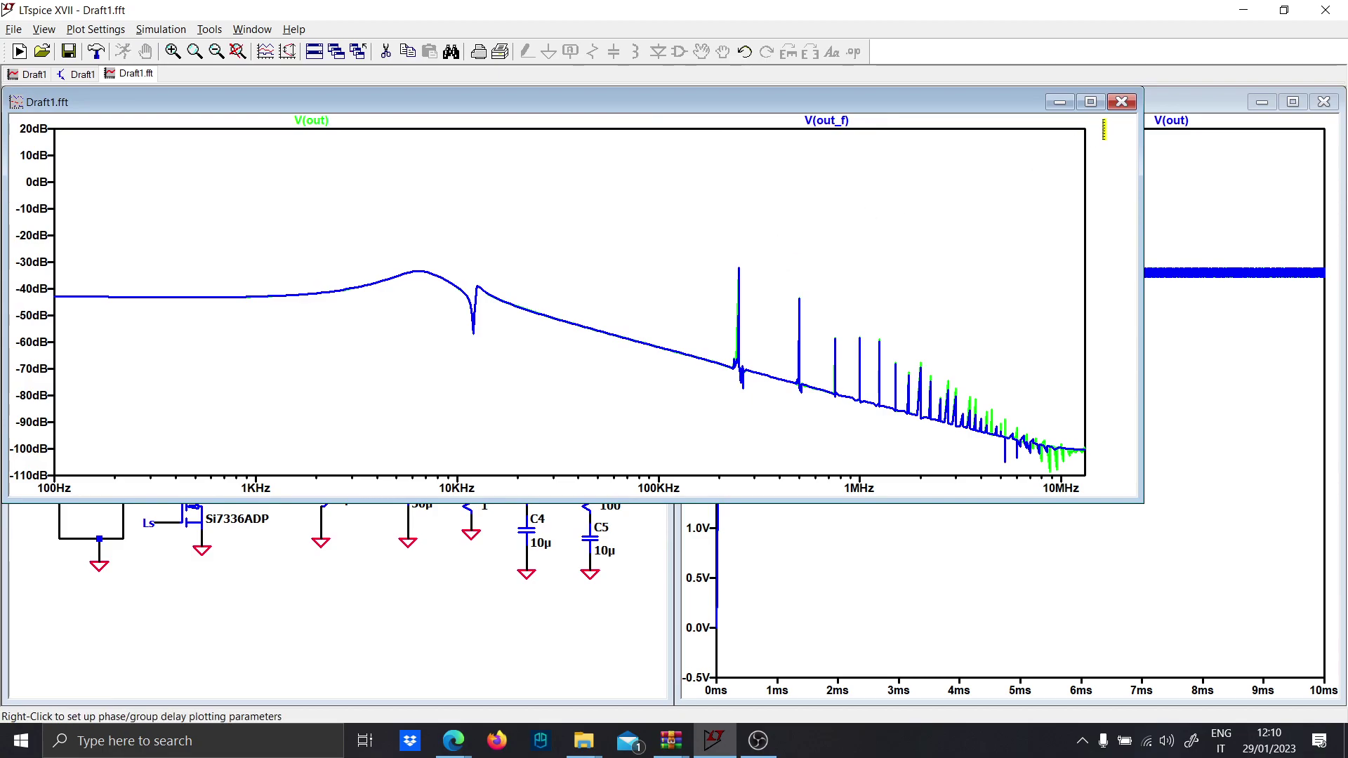
Step: Close the spectrum, delete resistors R3 and R2, and wire C4 and C5 directly to the Out and Out_f nodes
left_click(1121, 102)
key("F5")
left_click(523, 500)
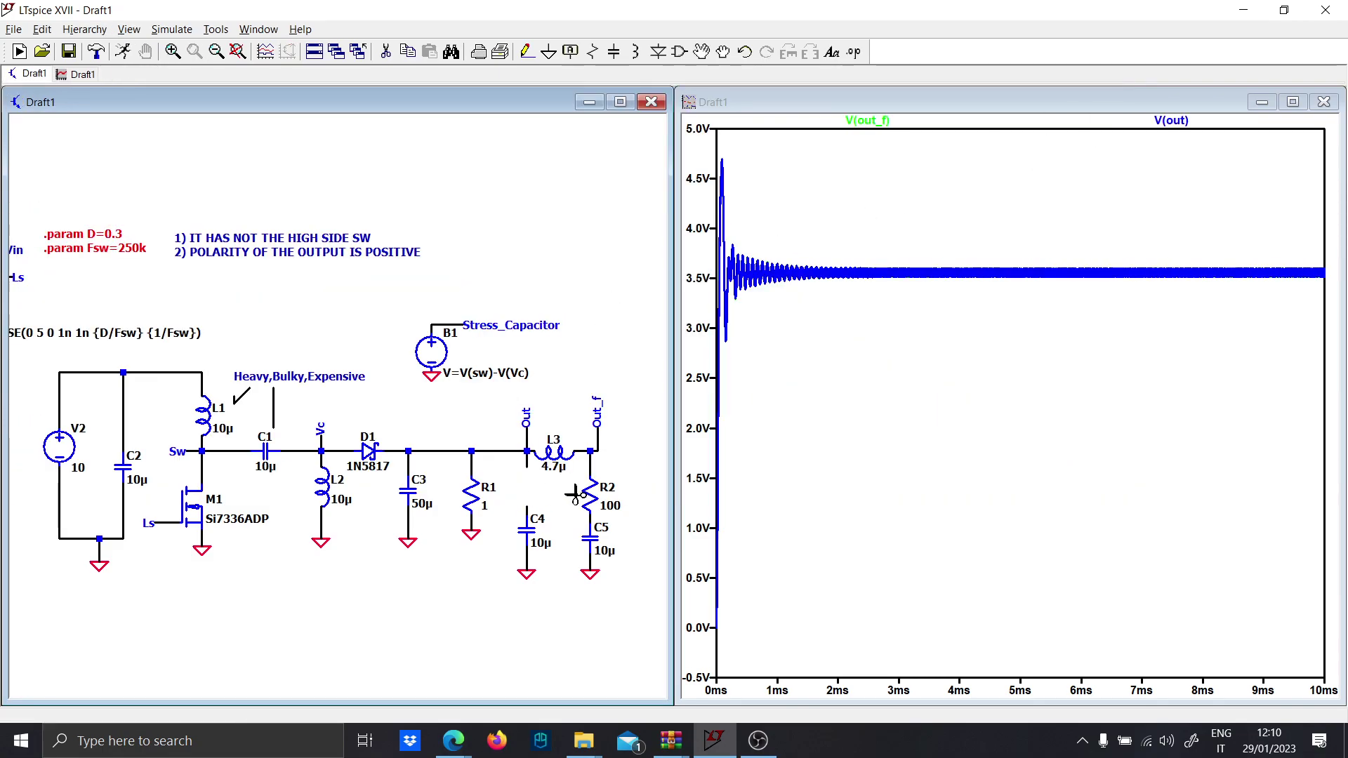
key("F3")
left_click(590, 514)
left_click(590, 474)
left_click(526, 514)
left_click(527, 451)
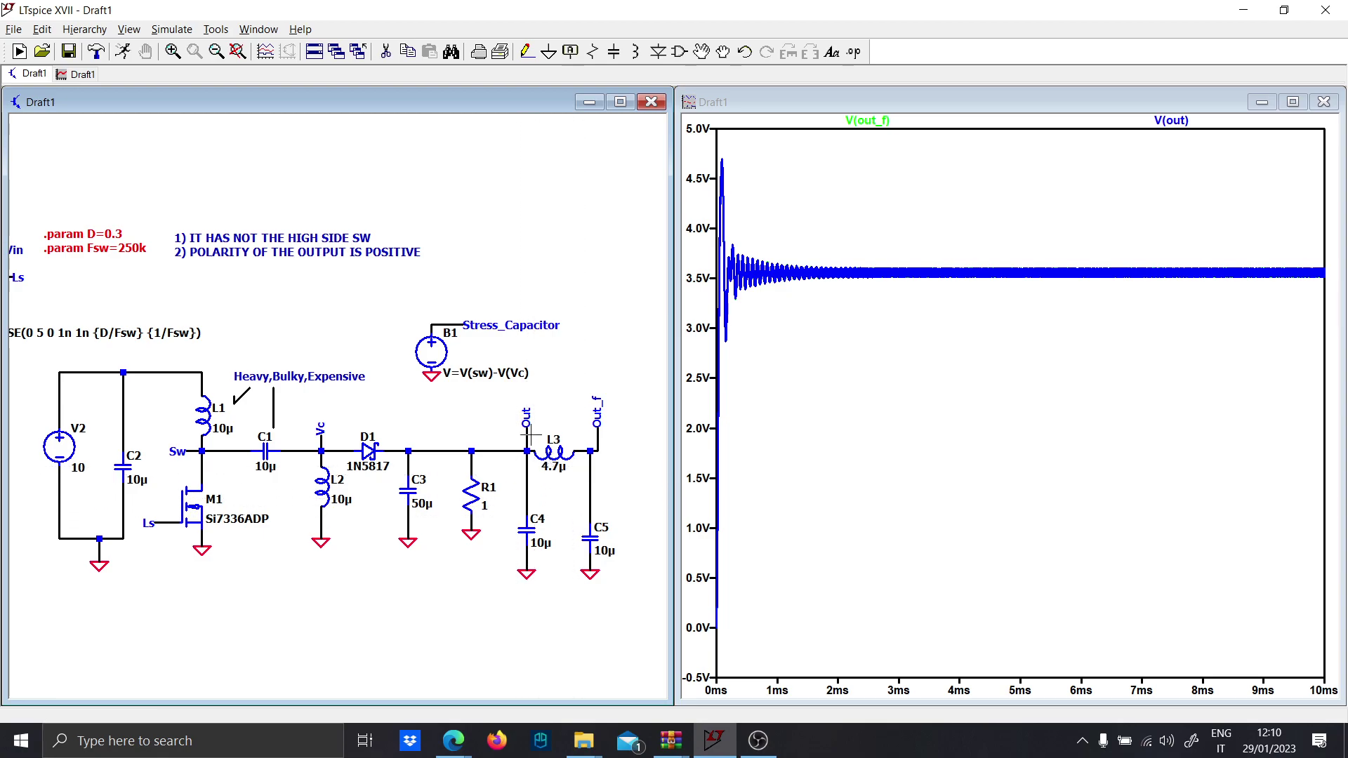
Step: Run the simulation without the series resistors and display the FFT spectra of V(out) and V(out_f)
left_click(126, 52)
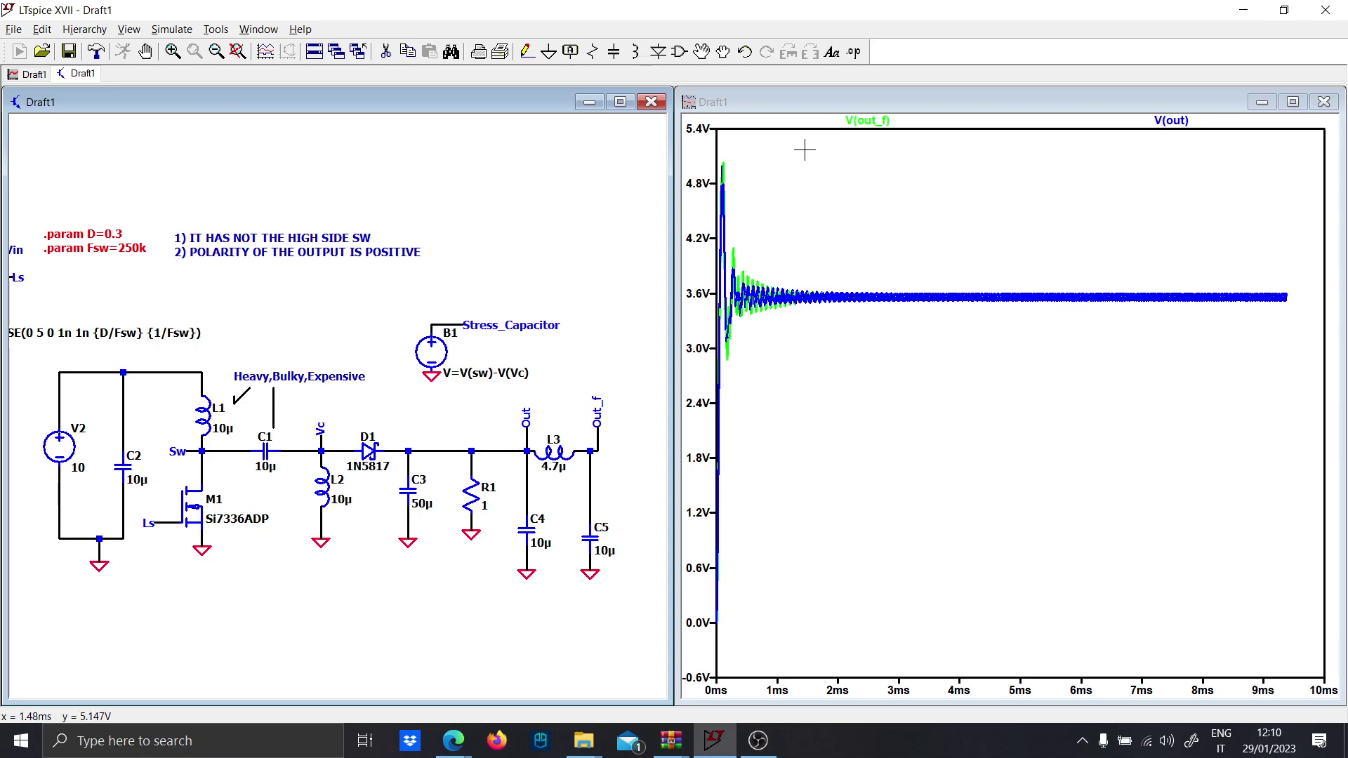
right_click(869, 120)
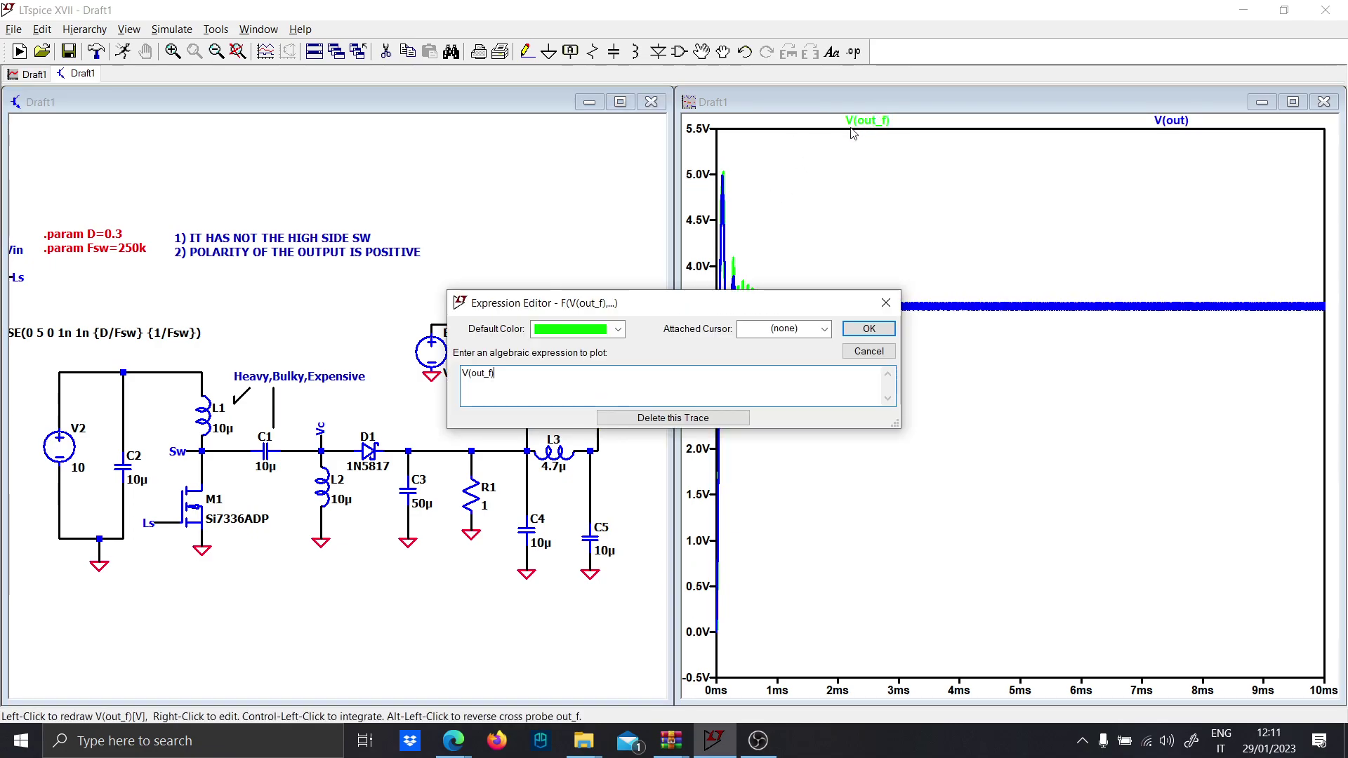
left_click(885, 309)
right_click(902, 297)
mouse_move(961, 342)
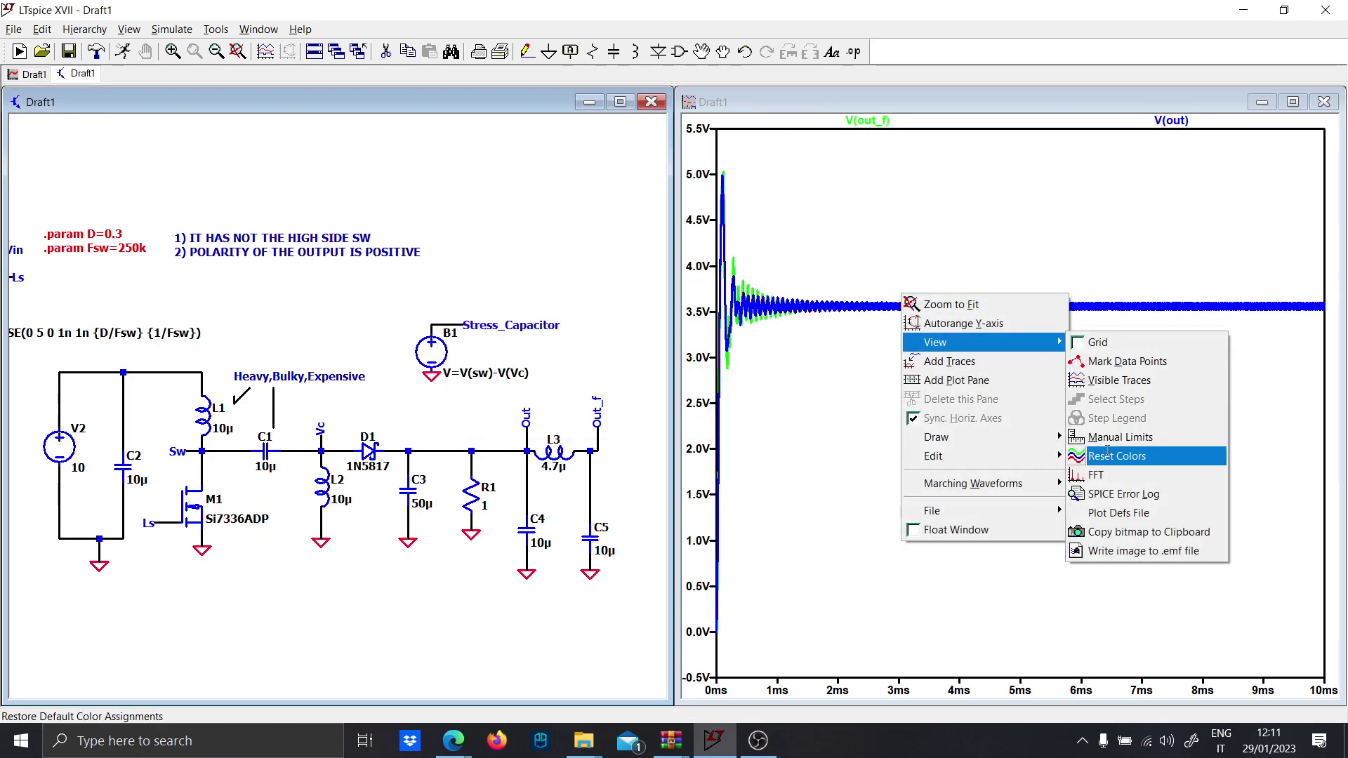
left_click(1103, 476)
left_click(812, 138)
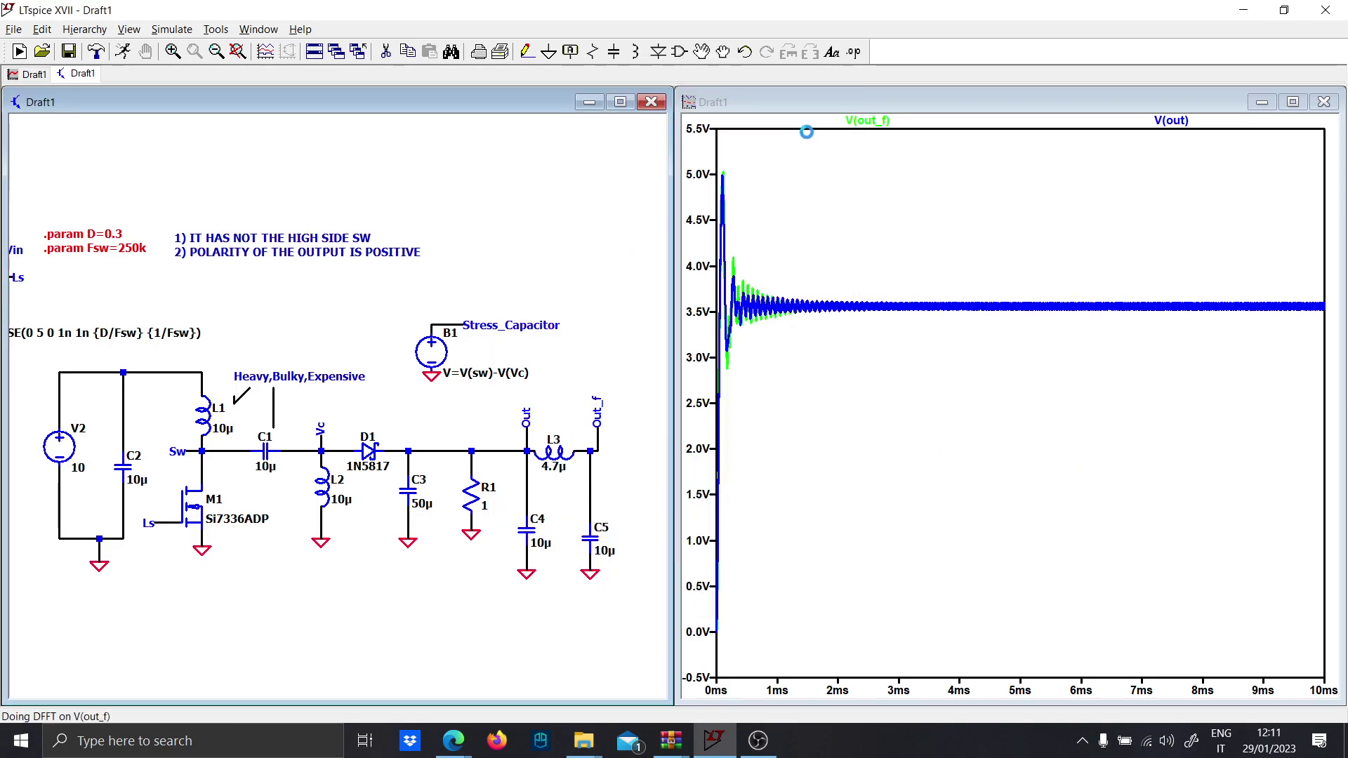
left_click(541, 337)
left_click(809, 253)
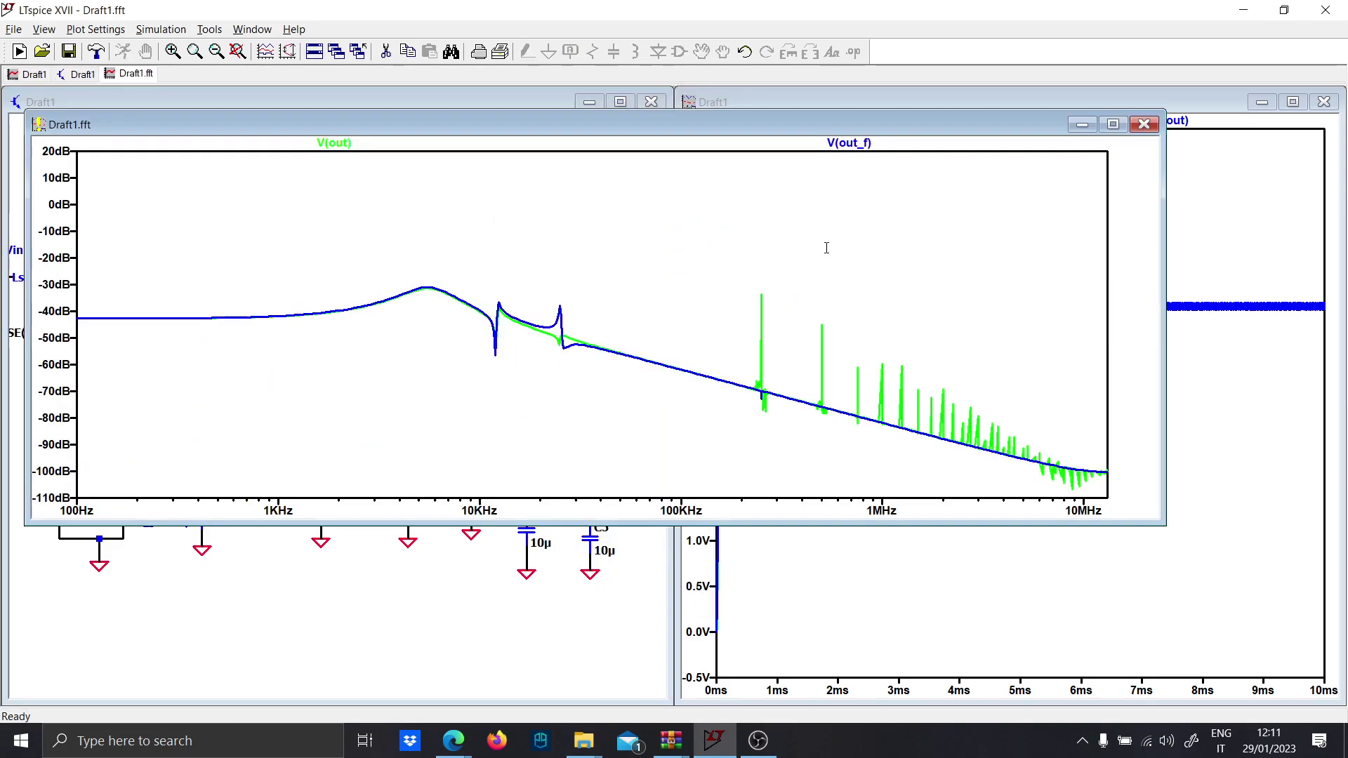